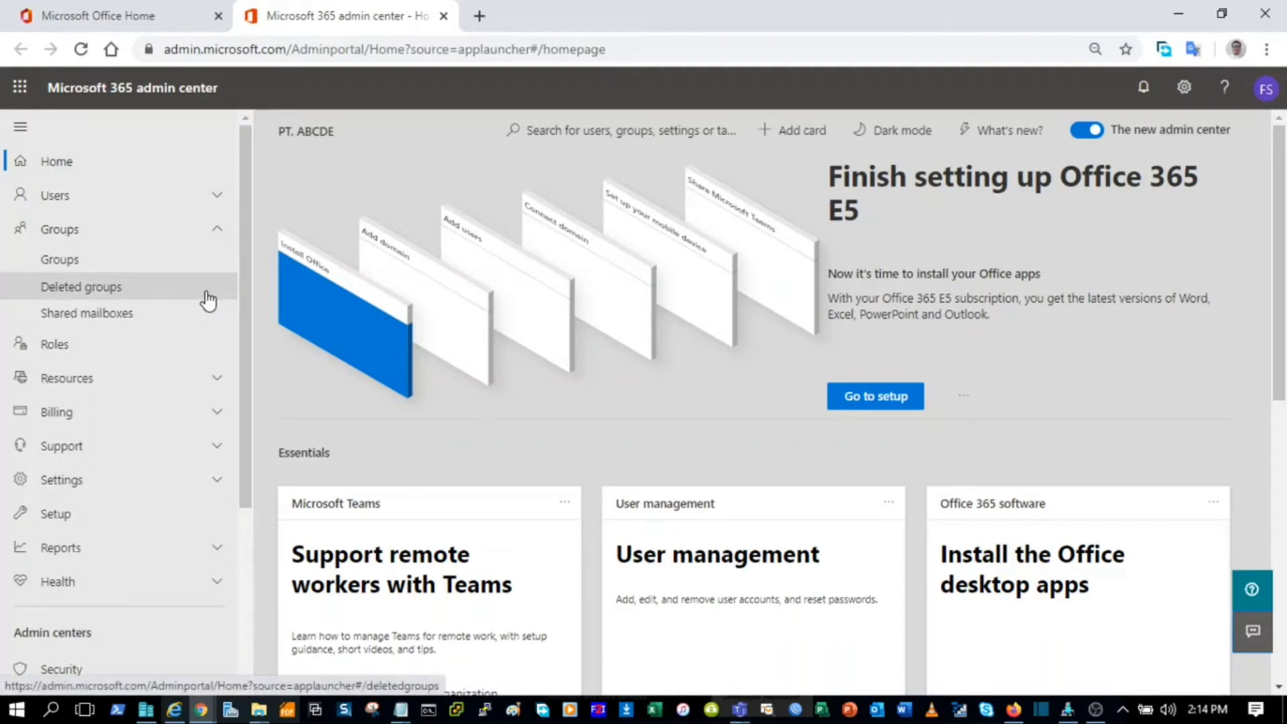
Step: From the Groups page, start adding a new group of the Office 365 (recommended) type
left_click(196, 268)
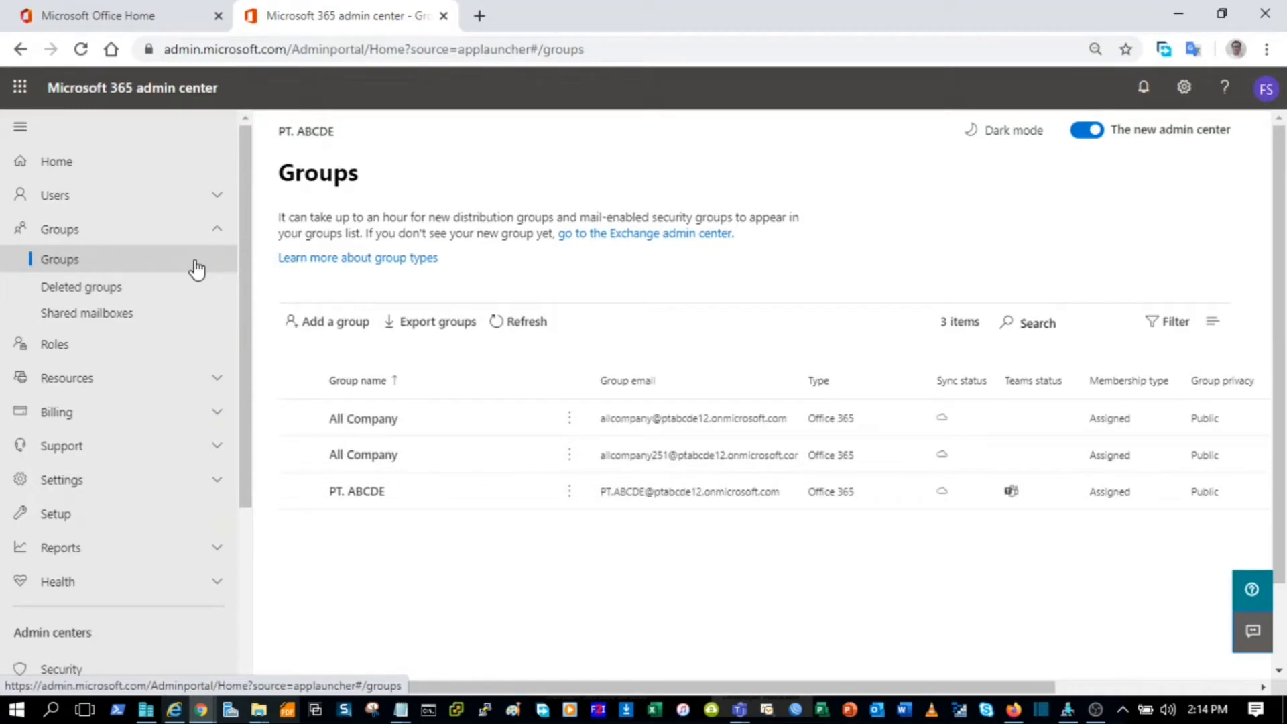
left_click(341, 340)
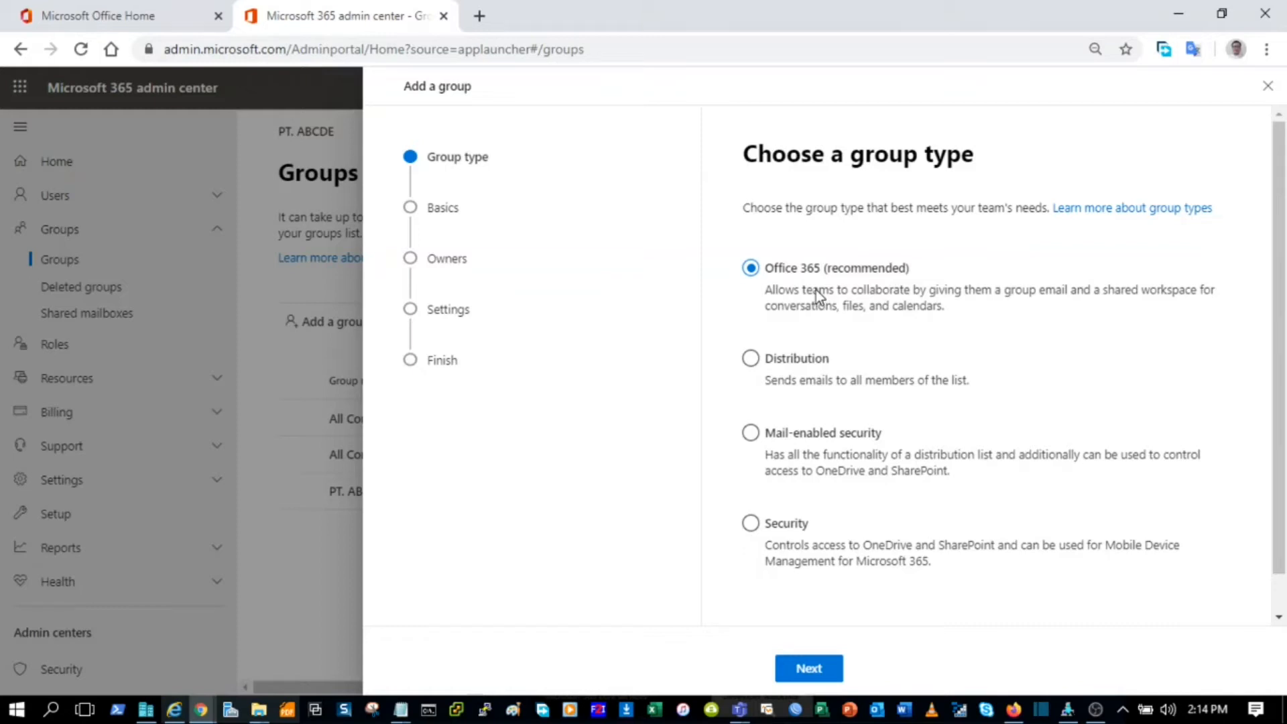
Step: Name the new group 'Sales' at the basics step, then bring Outlook forward
left_click(826, 672)
left_click(845, 287)
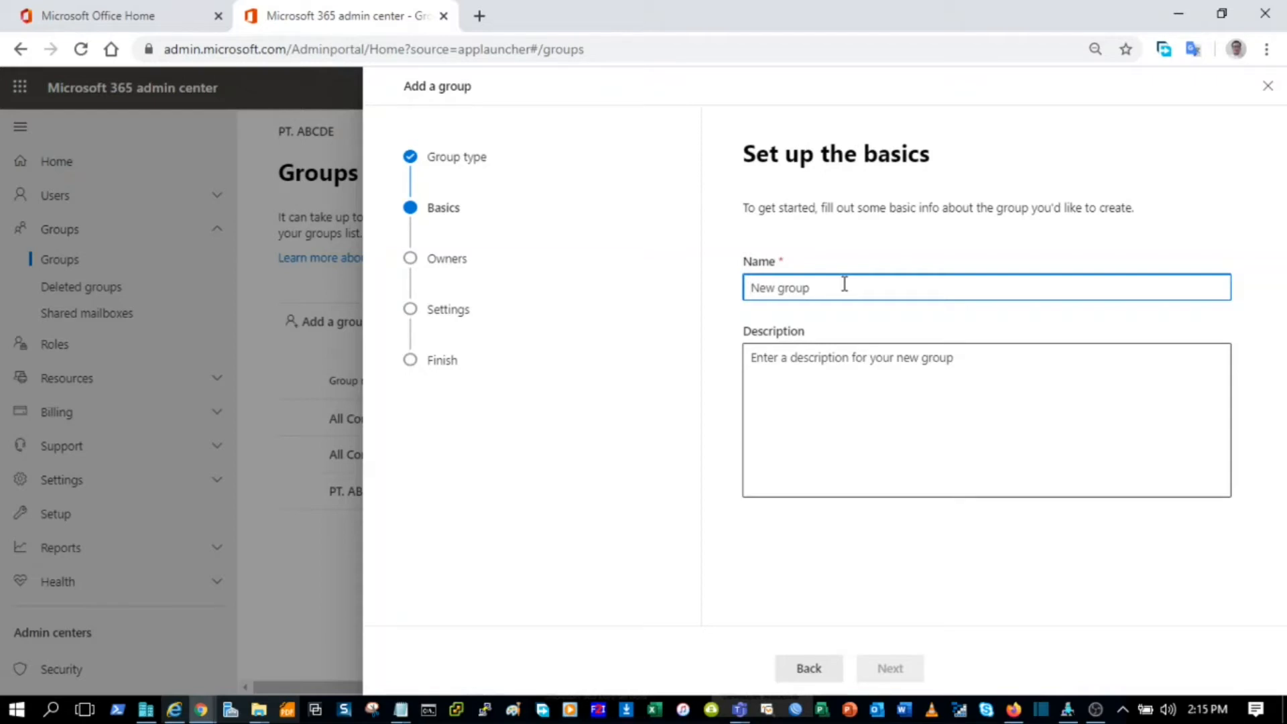
type("Sales")
left_click(1015, 708)
Step: Start a new Outlook message addressed to 'sales', then return to the group wizard
left_click(1265, 94)
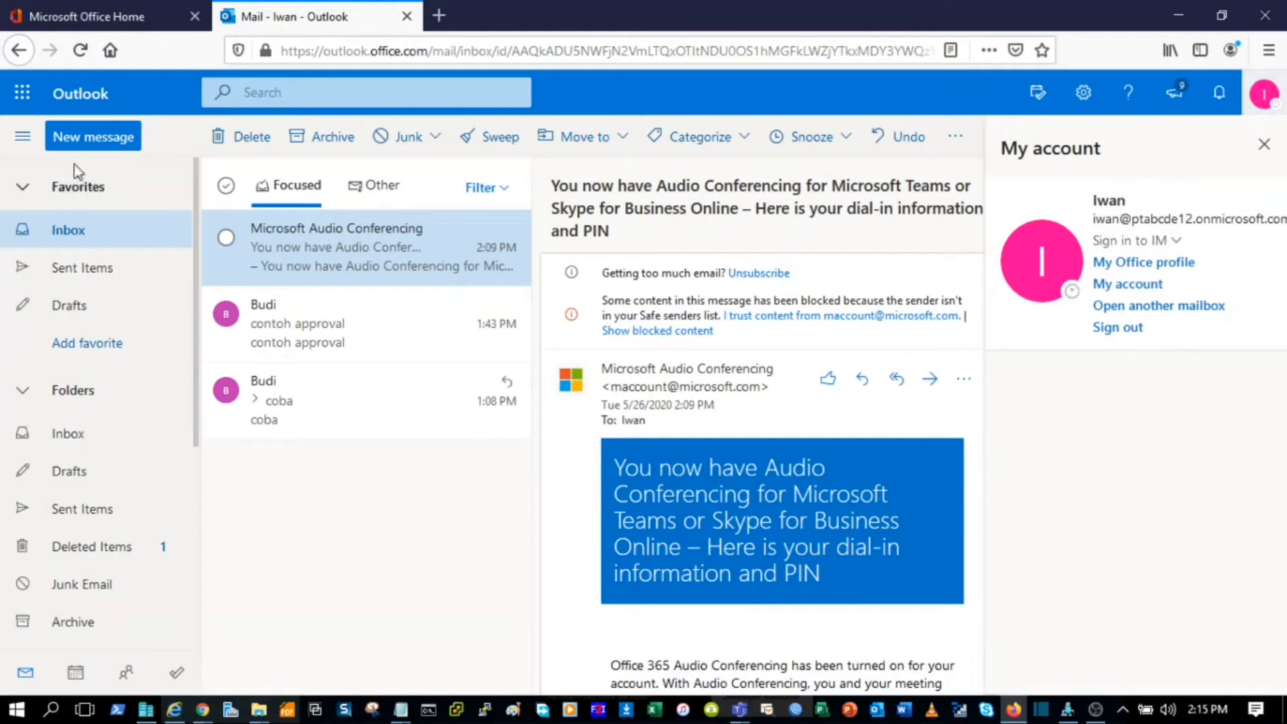
left_click(94, 138)
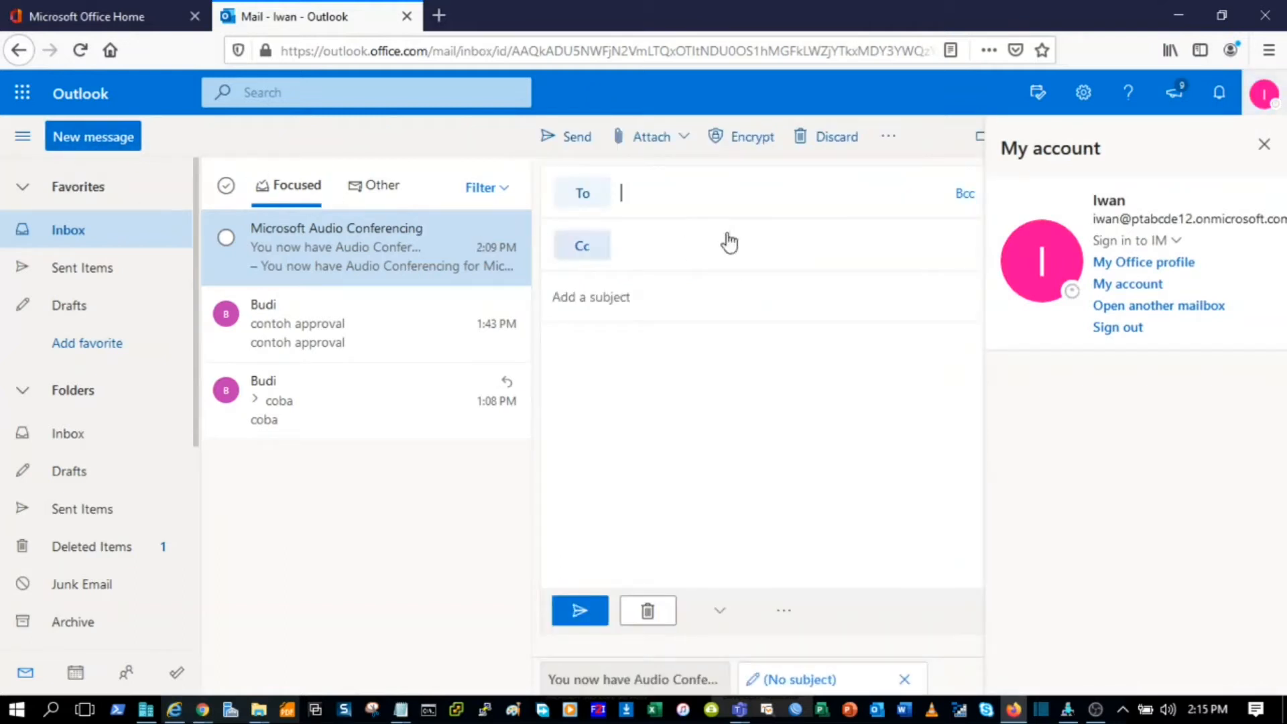
type("sales")
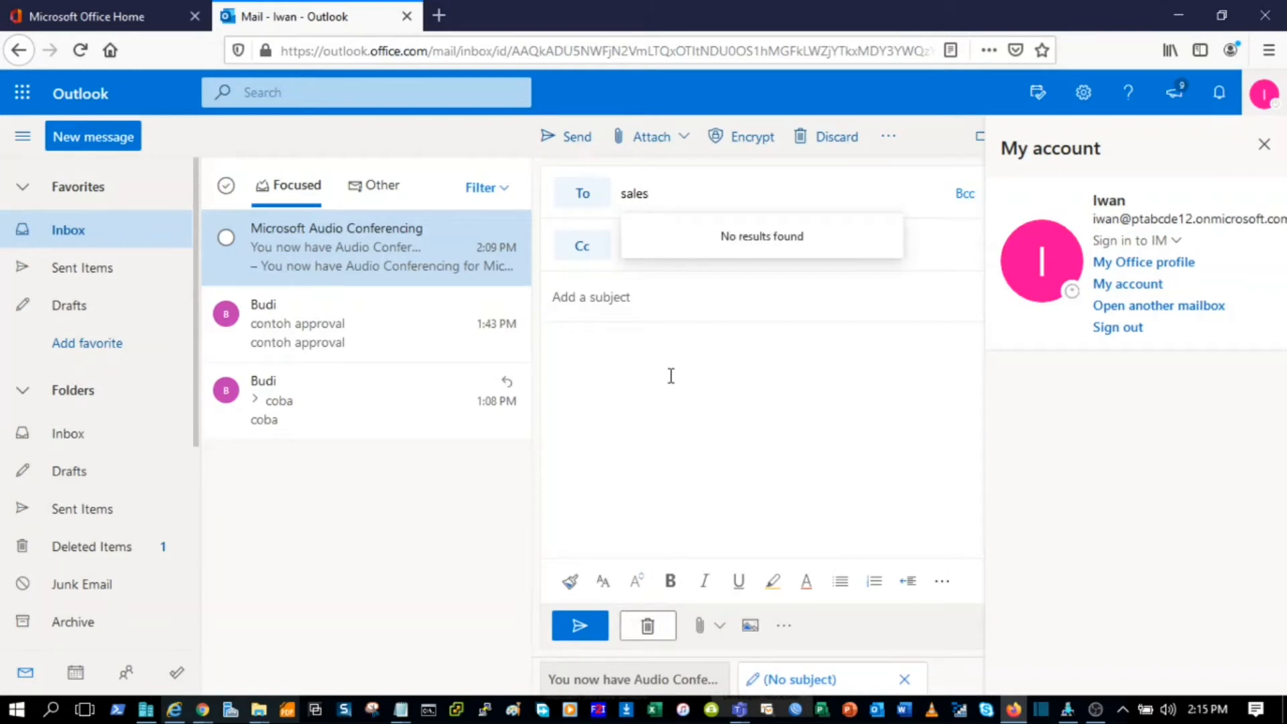
left_click(201, 711)
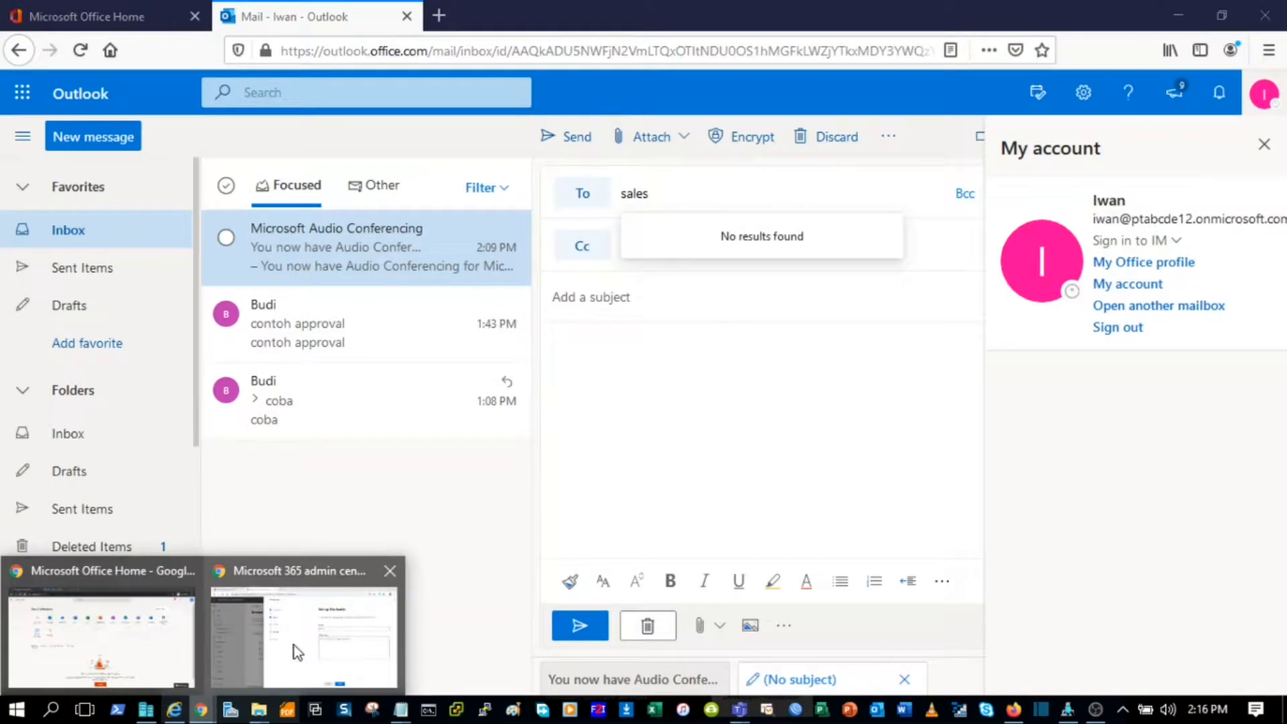
left_click(299, 649)
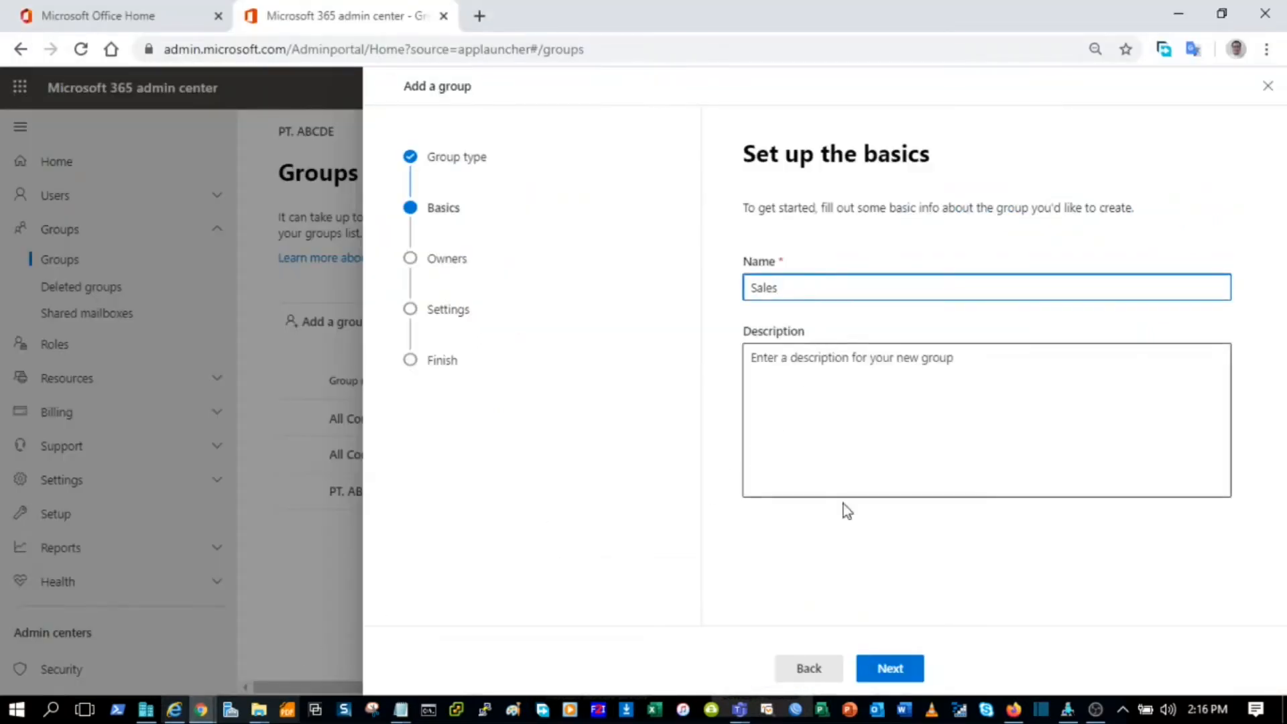
Step: Add the third suggested user as the Sales group's owner
left_click(894, 670)
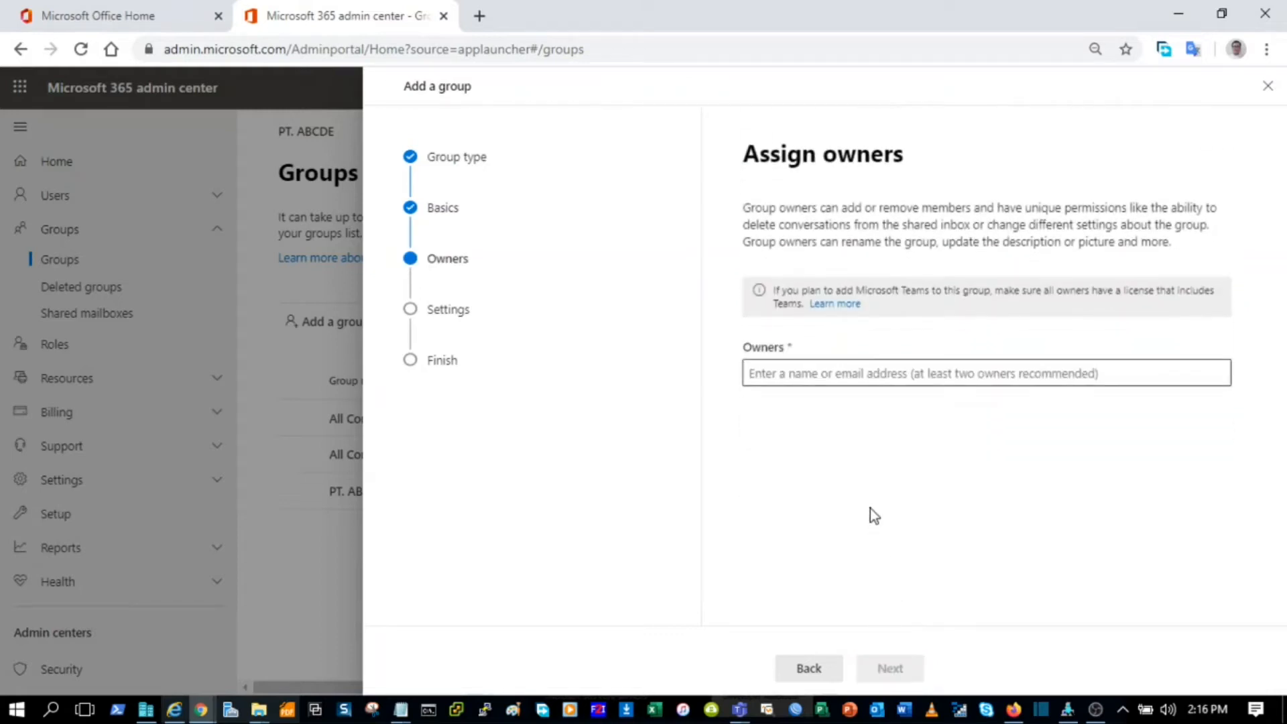
left_click(811, 370)
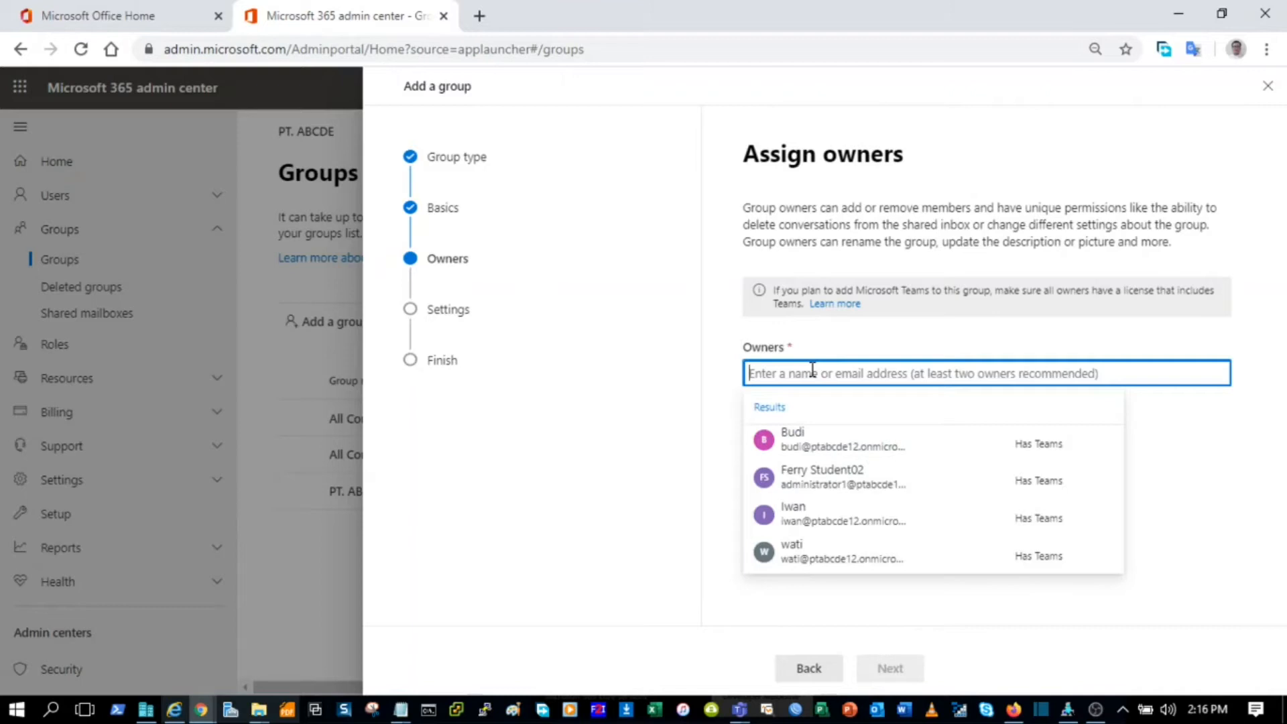
left_click(878, 528)
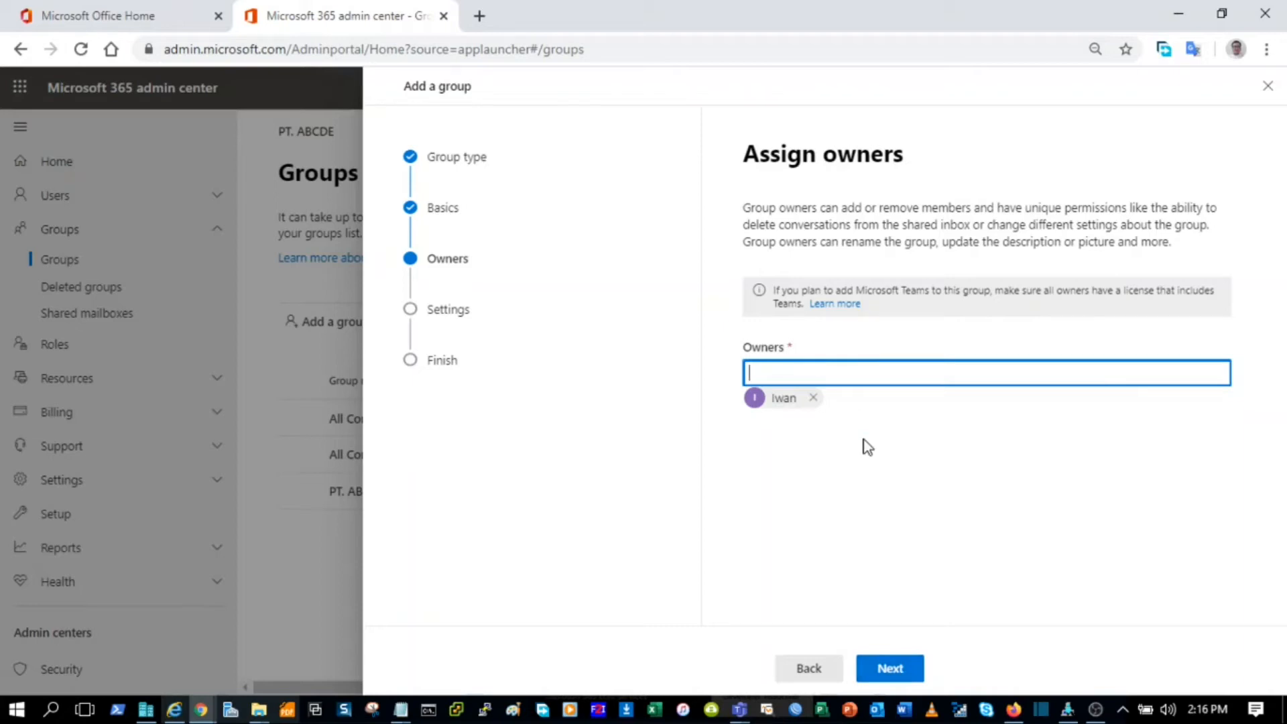
Step: Set the group email to 'sales' and privacy to Private, then continue to review
left_click(898, 664)
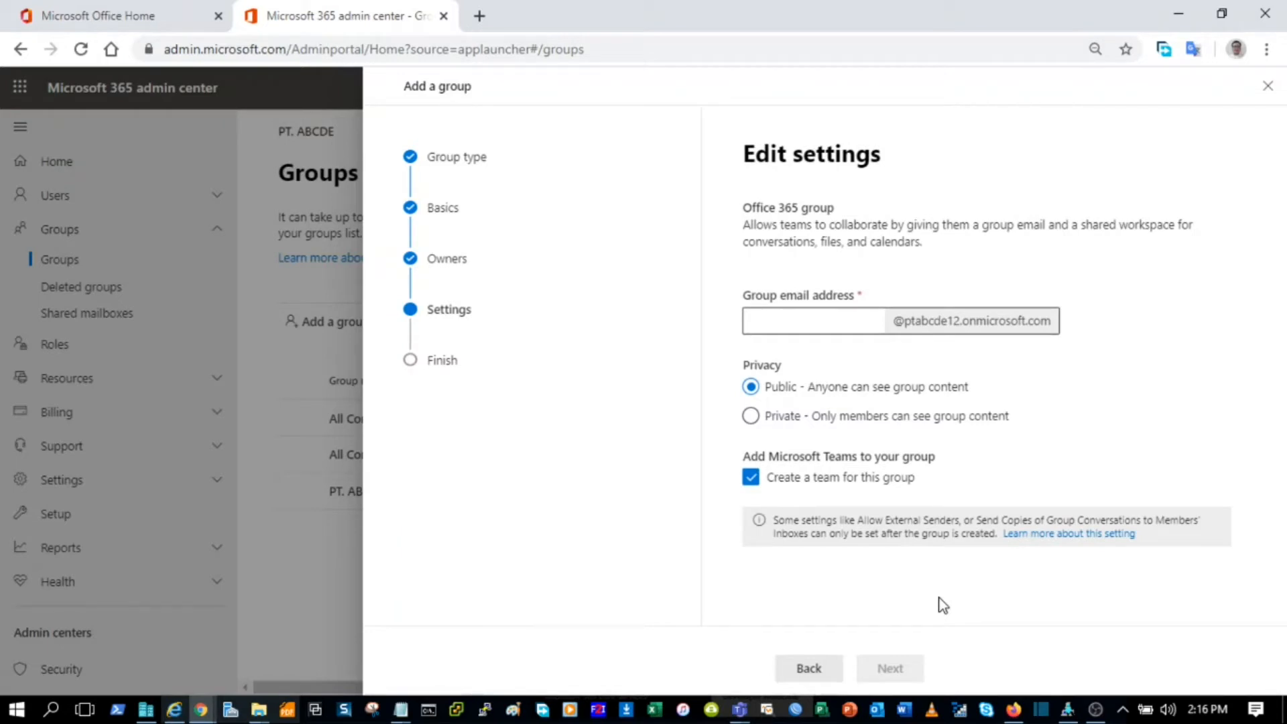
left_click(804, 320)
type("sales")
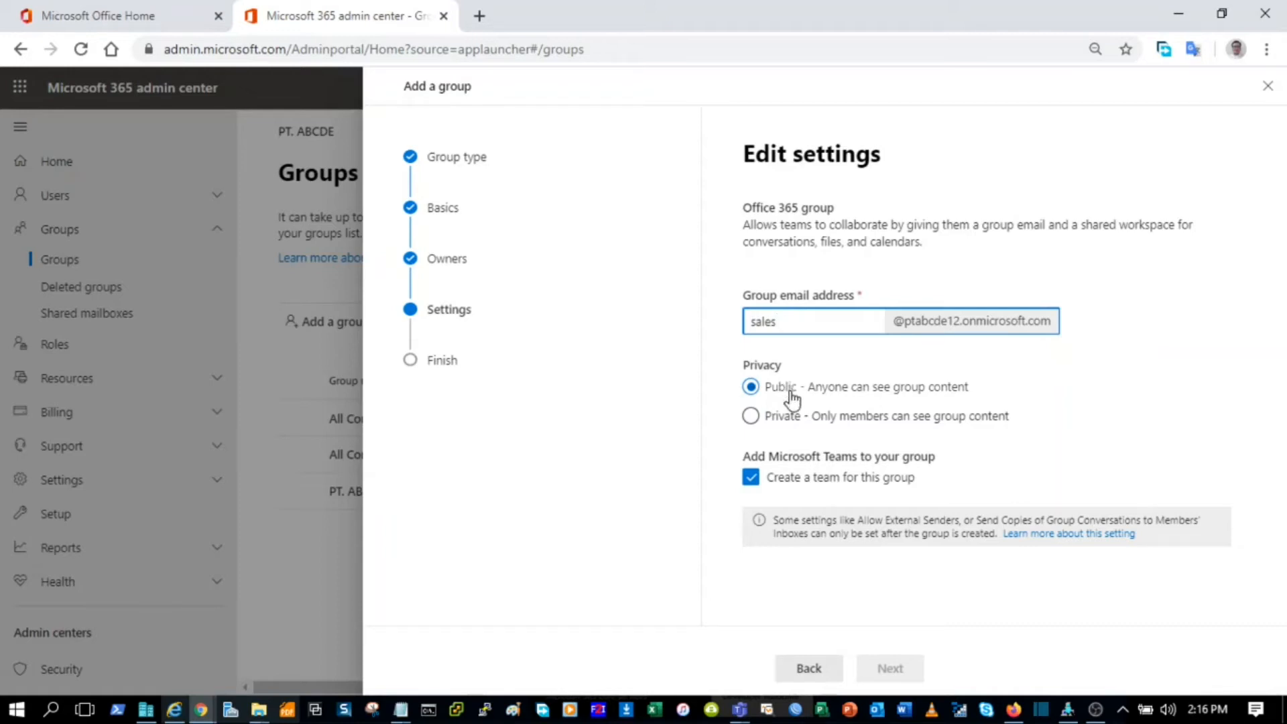
left_click(750, 417)
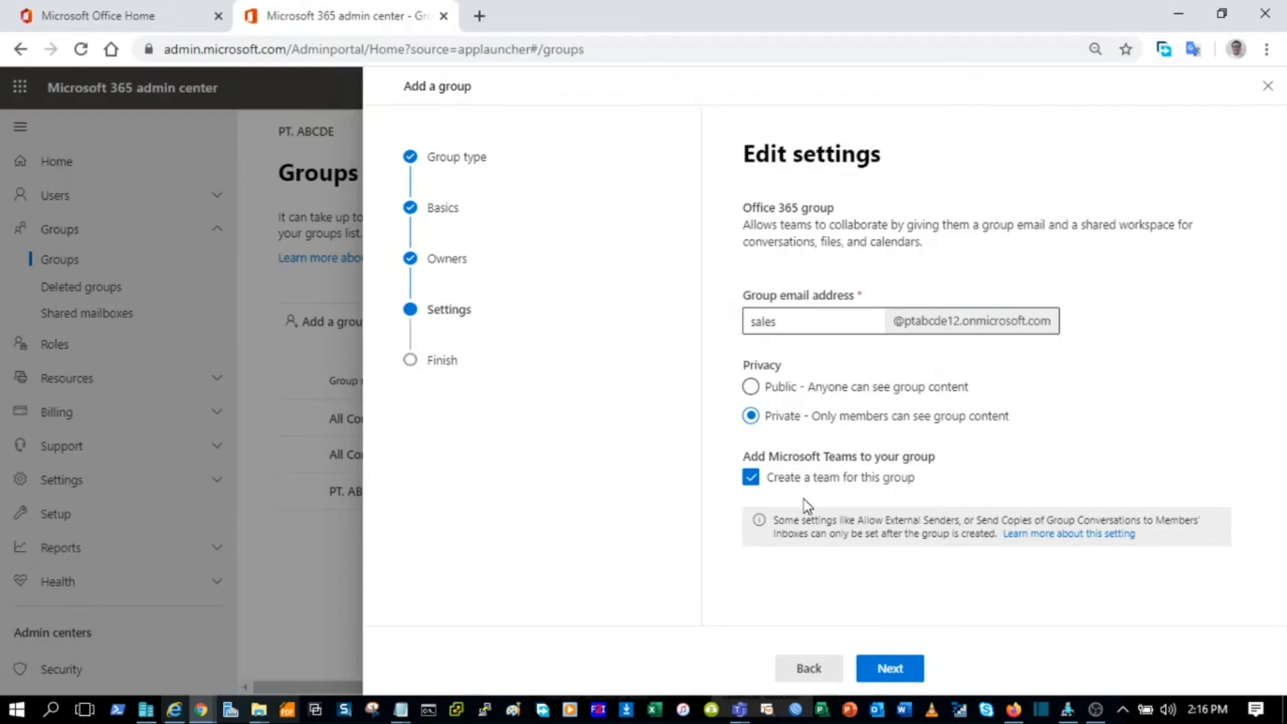
left_click(902, 670)
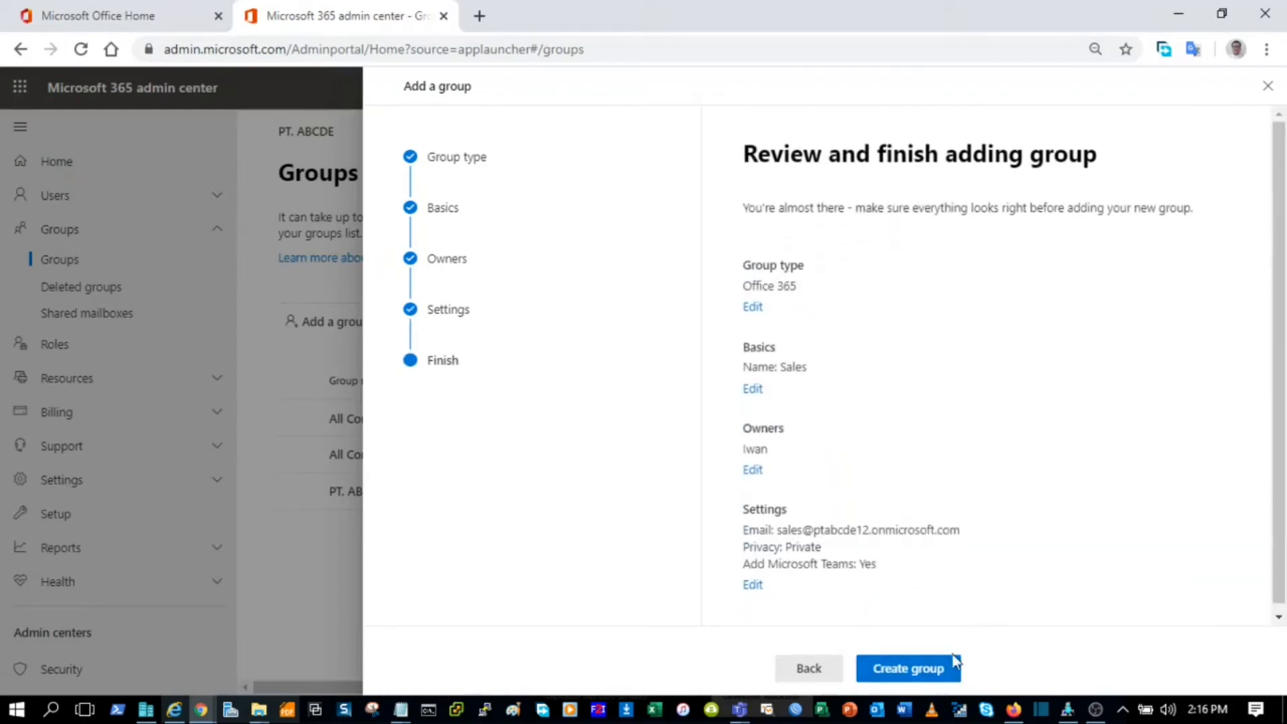
Step: Create the private Sales group and close the wizard once it confirms creation
left_click(932, 677)
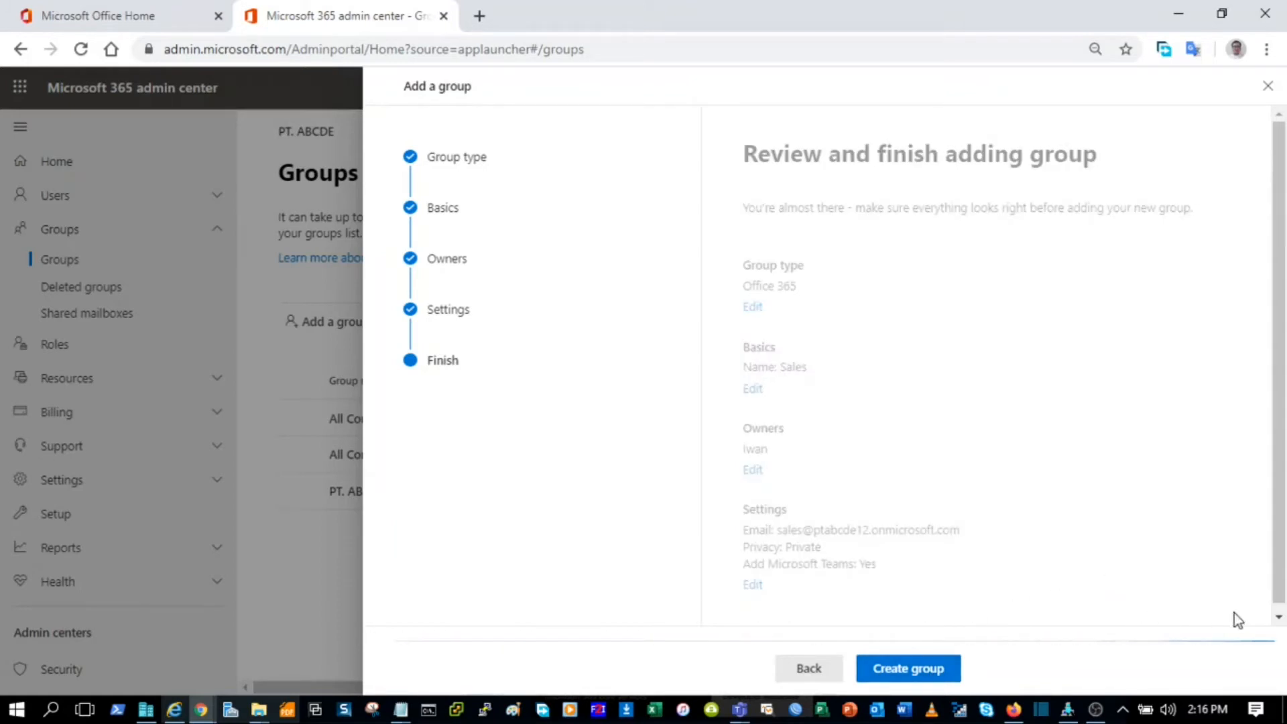
left_click(1279, 618)
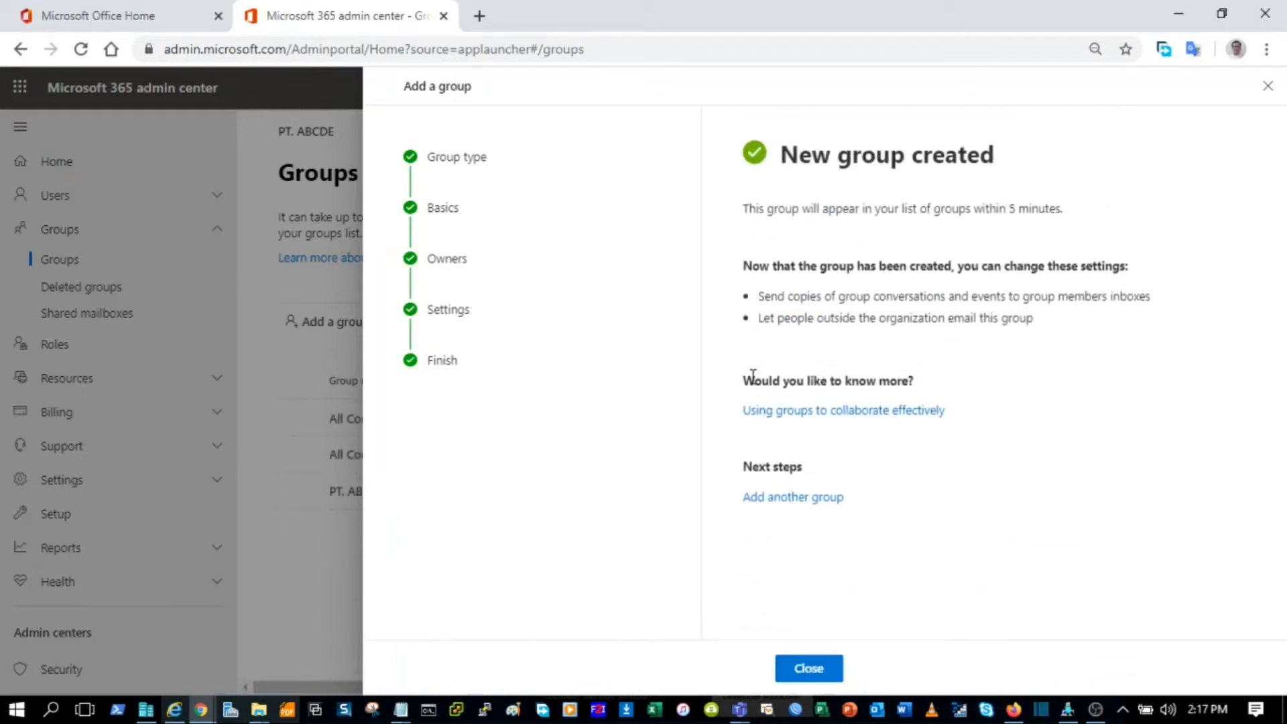
left_click(809, 669)
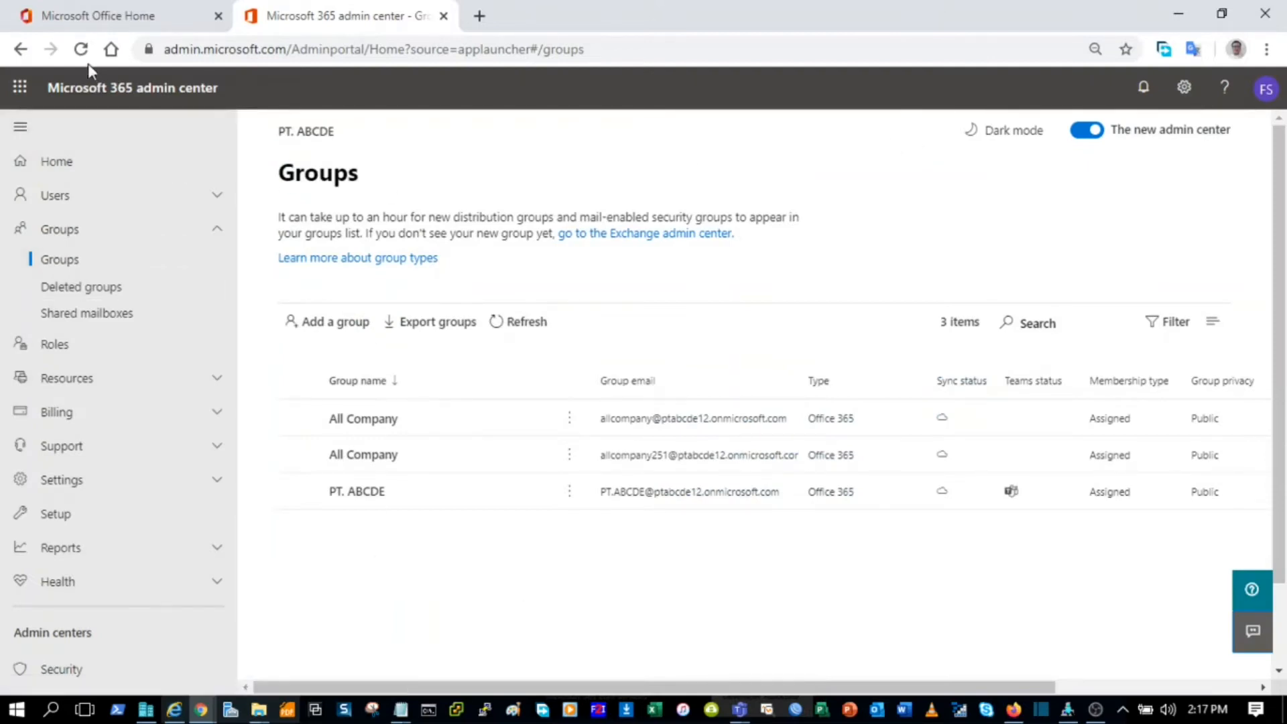
Step: Refresh the Groups list until Sales appears, then open the Sales group's details
left_click(529, 329)
left_click(528, 328)
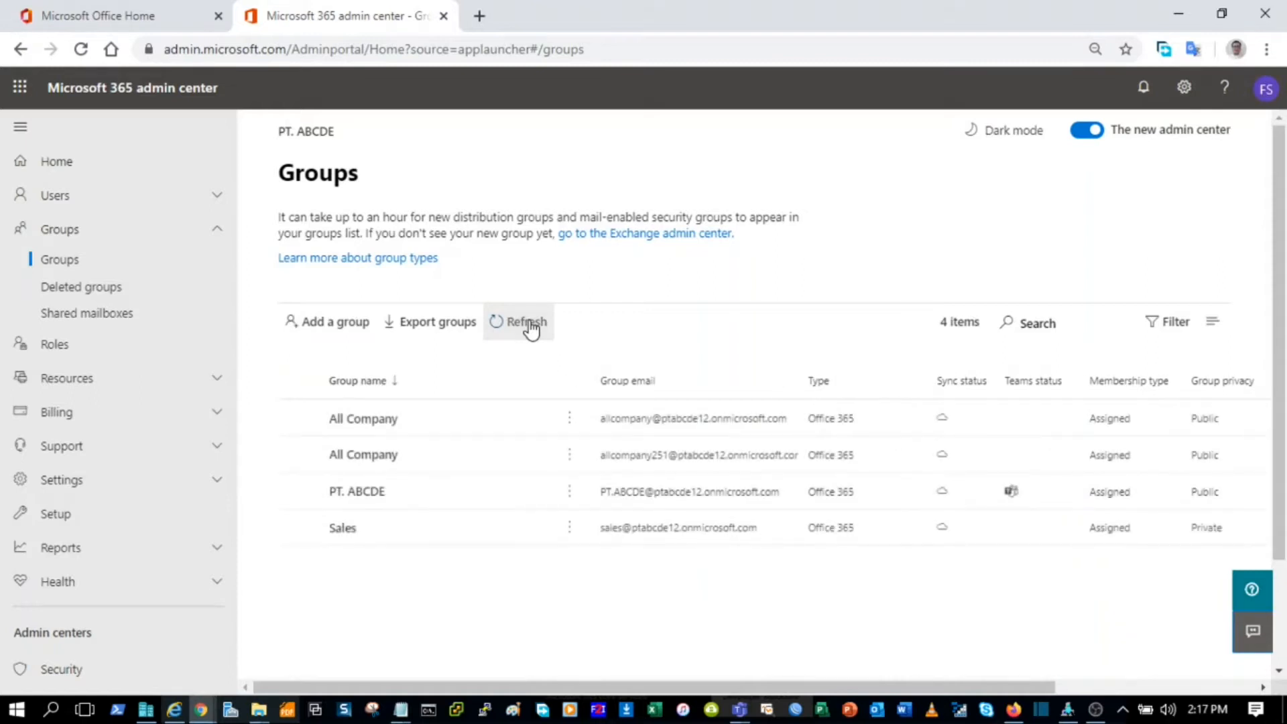
left_click(346, 531)
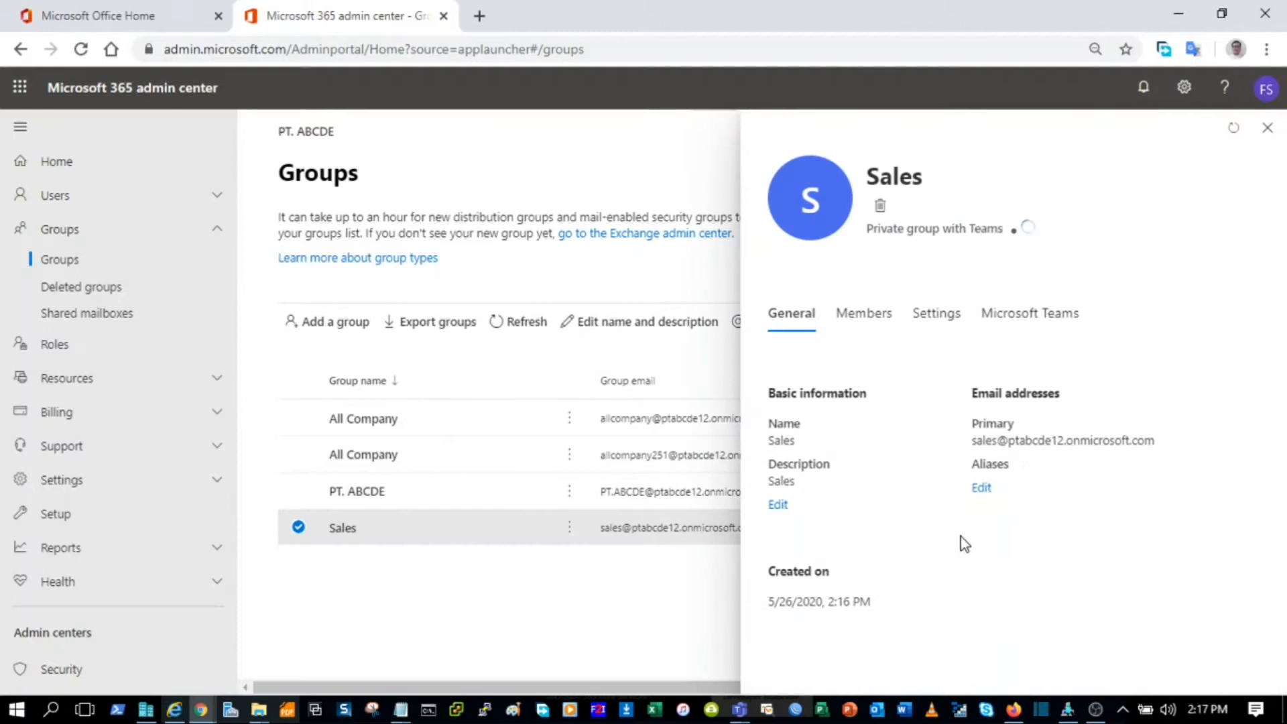
Step: In Sales membership management, search 'budi' and add the first listed user as a member
left_click(883, 333)
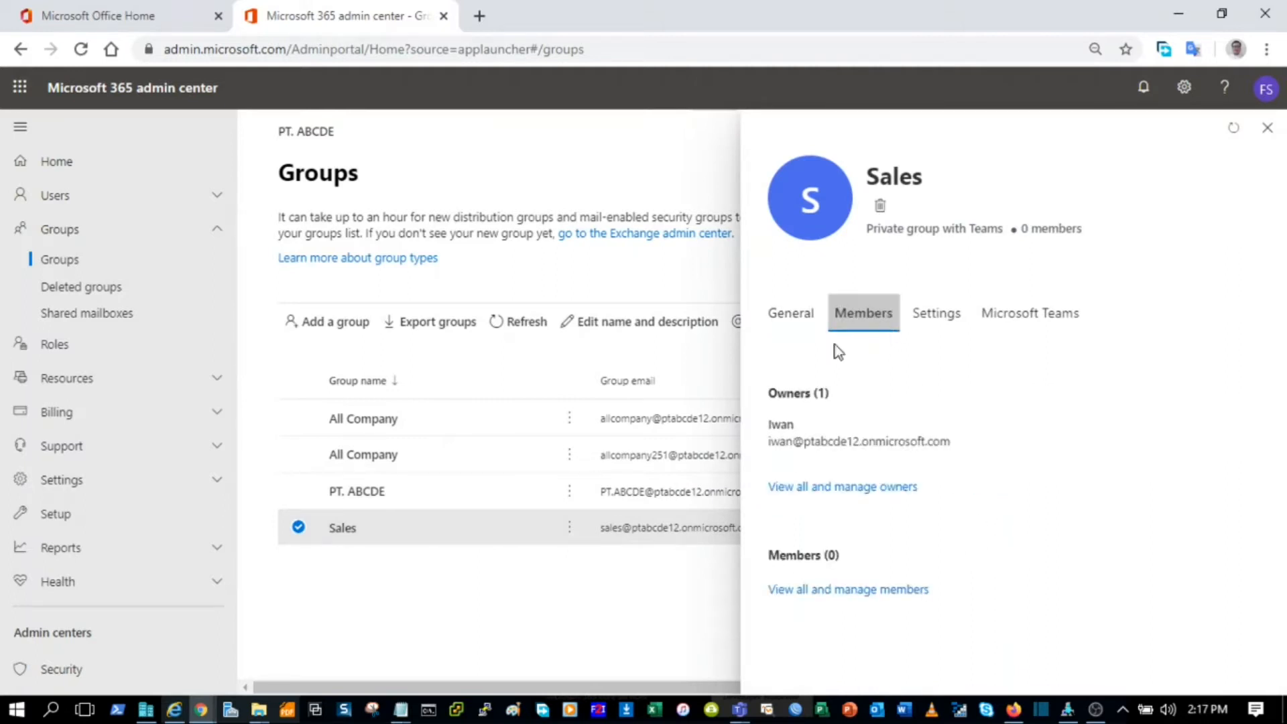
left_click(865, 592)
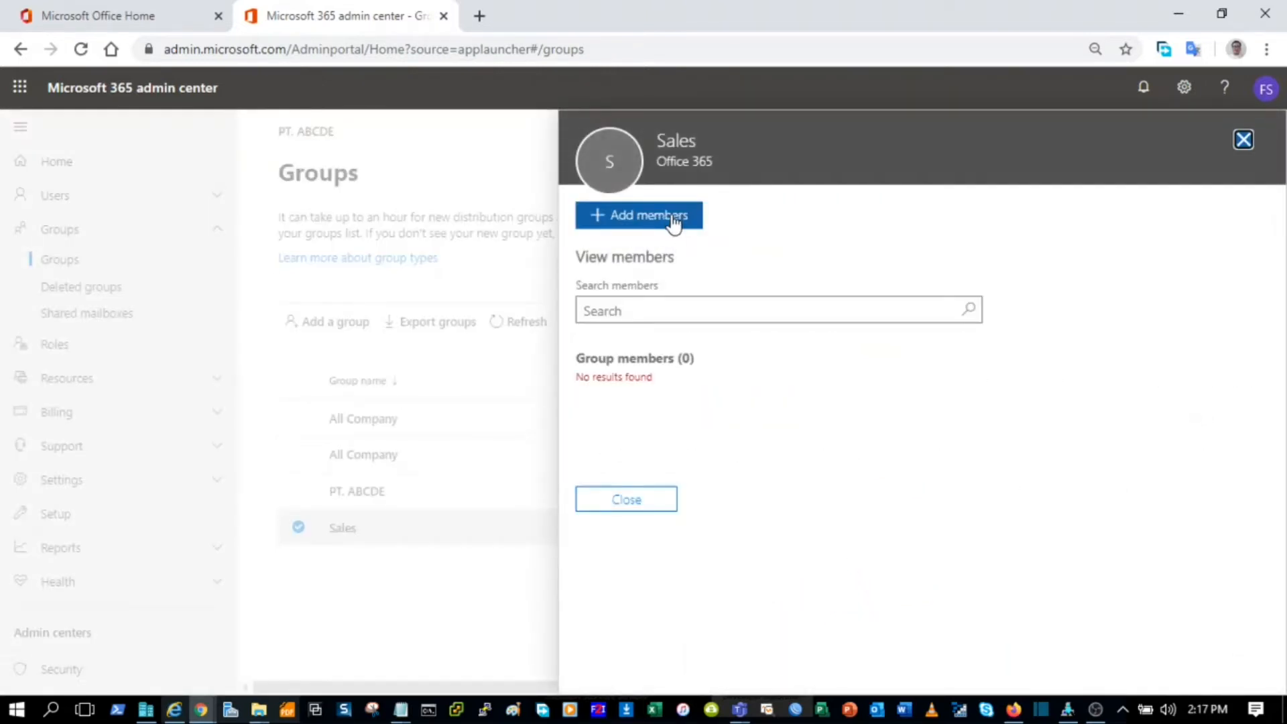
left_click(660, 309)
type("budi")
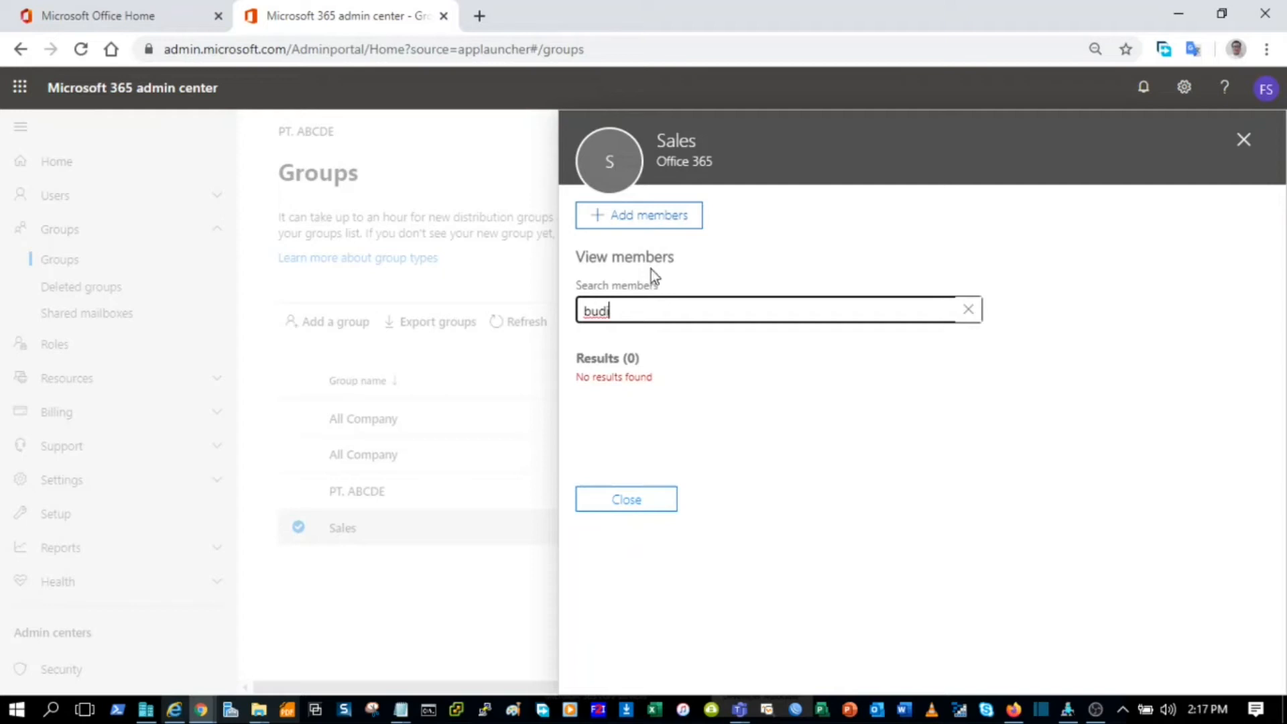
left_click(653, 225)
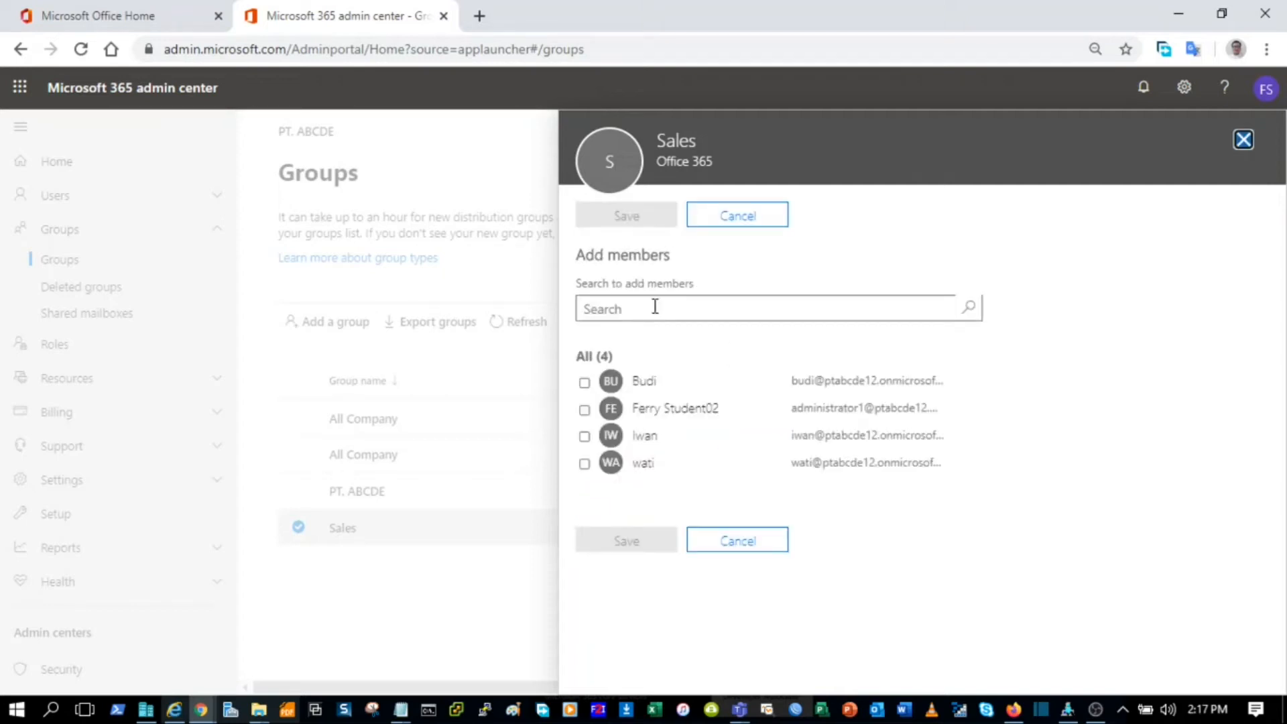
left_click(584, 384)
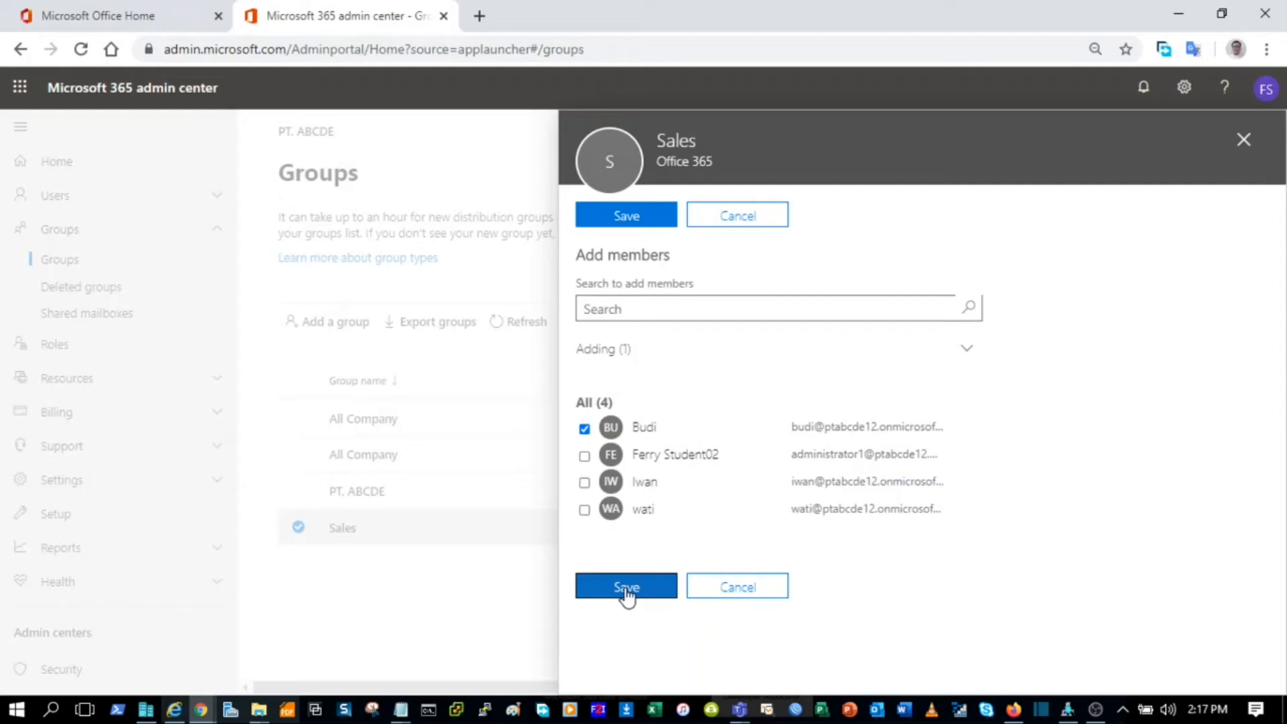
Step: Save the membership change and close the confirmation, members pane and details panel
left_click(641, 592)
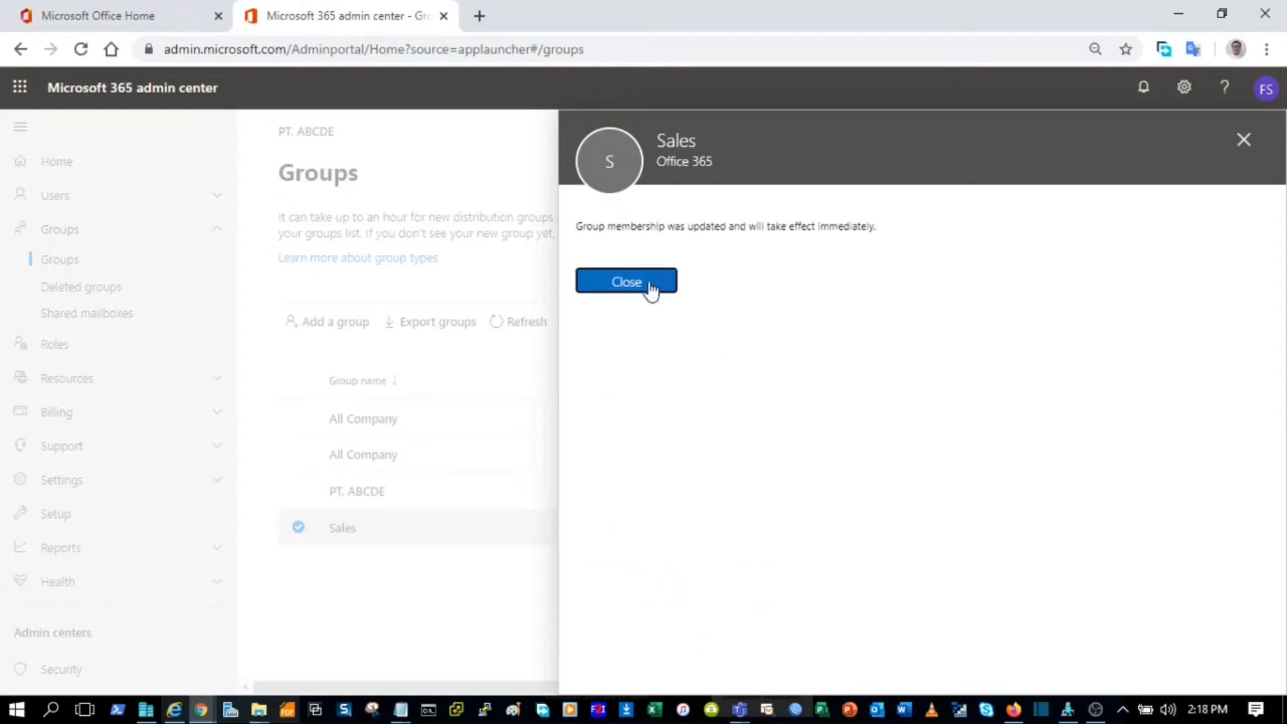
left_click(649, 285)
left_click(650, 513)
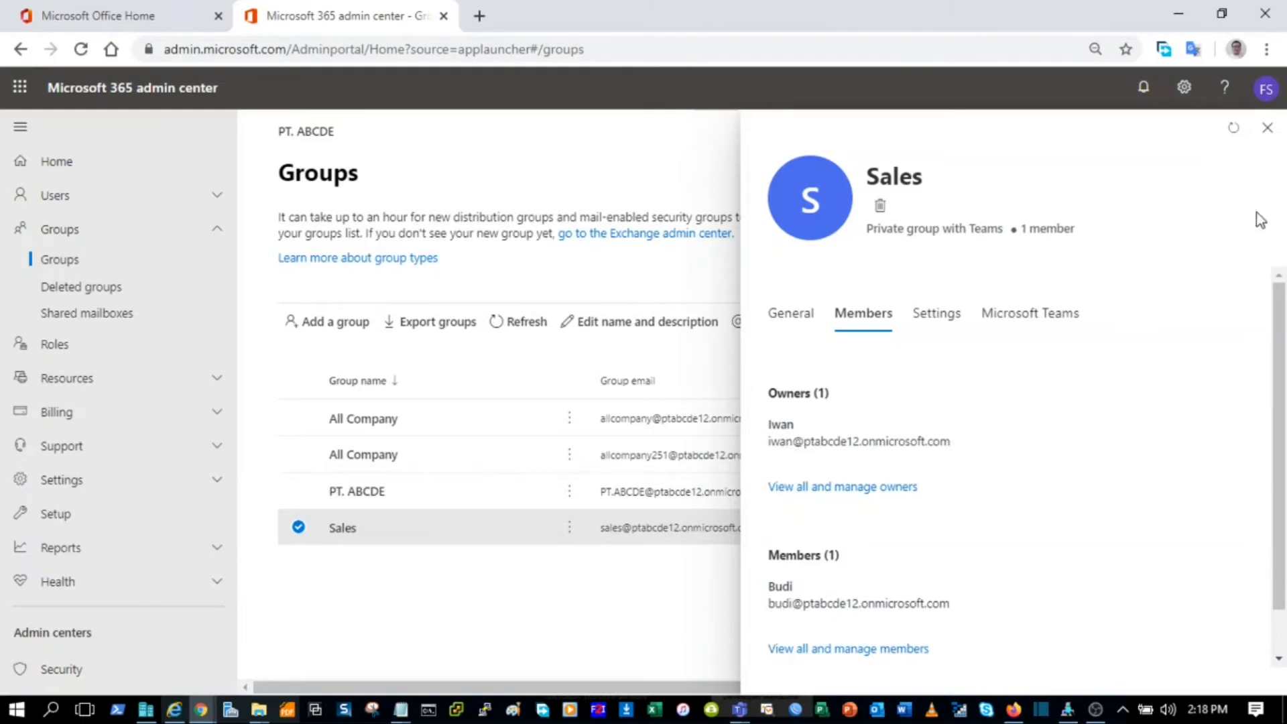
left_click(1267, 128)
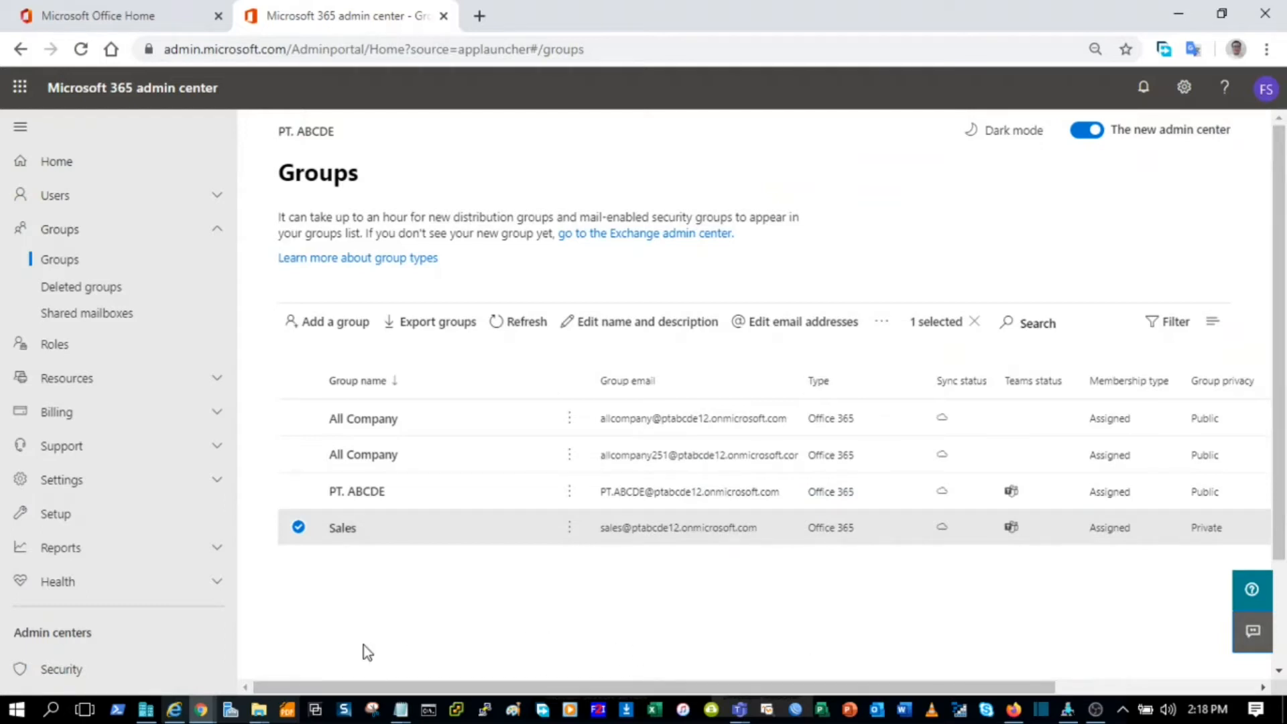
Step: Reload the member's Outlook inbox in the incognito window, then return to the owner's mailbox
mouse_move(201, 709)
left_click(127, 647)
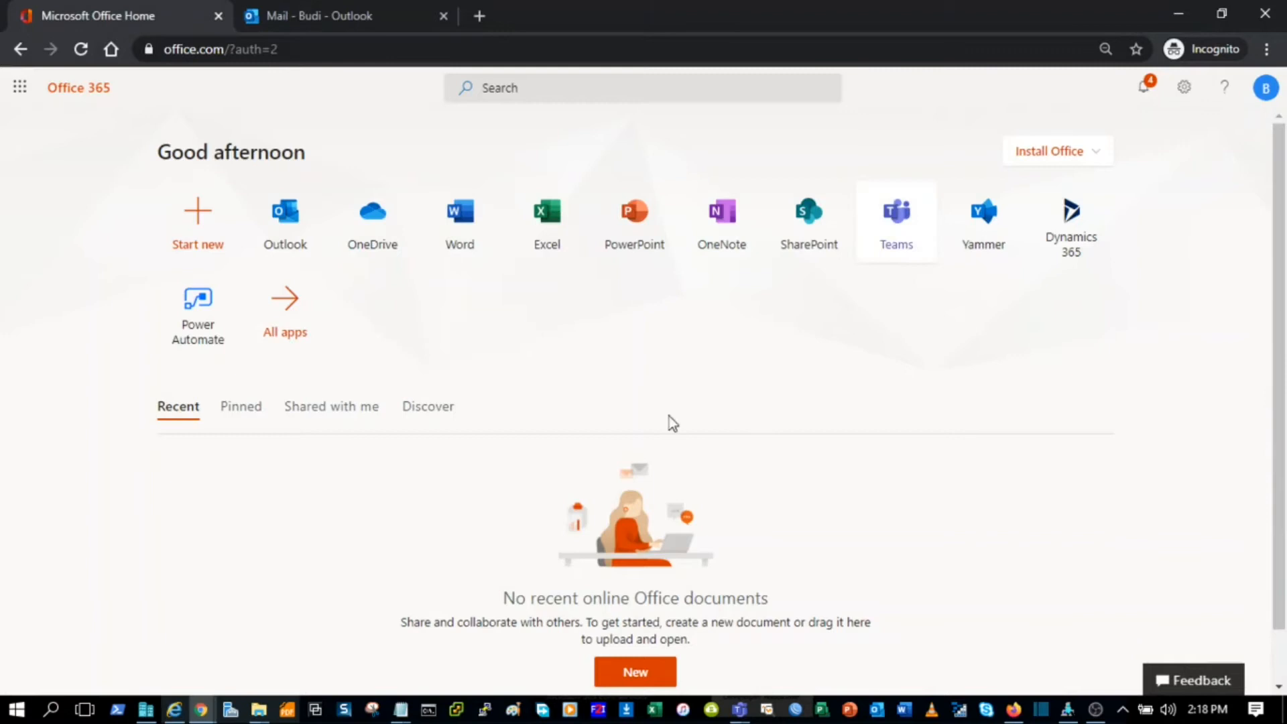
left_click(330, 19)
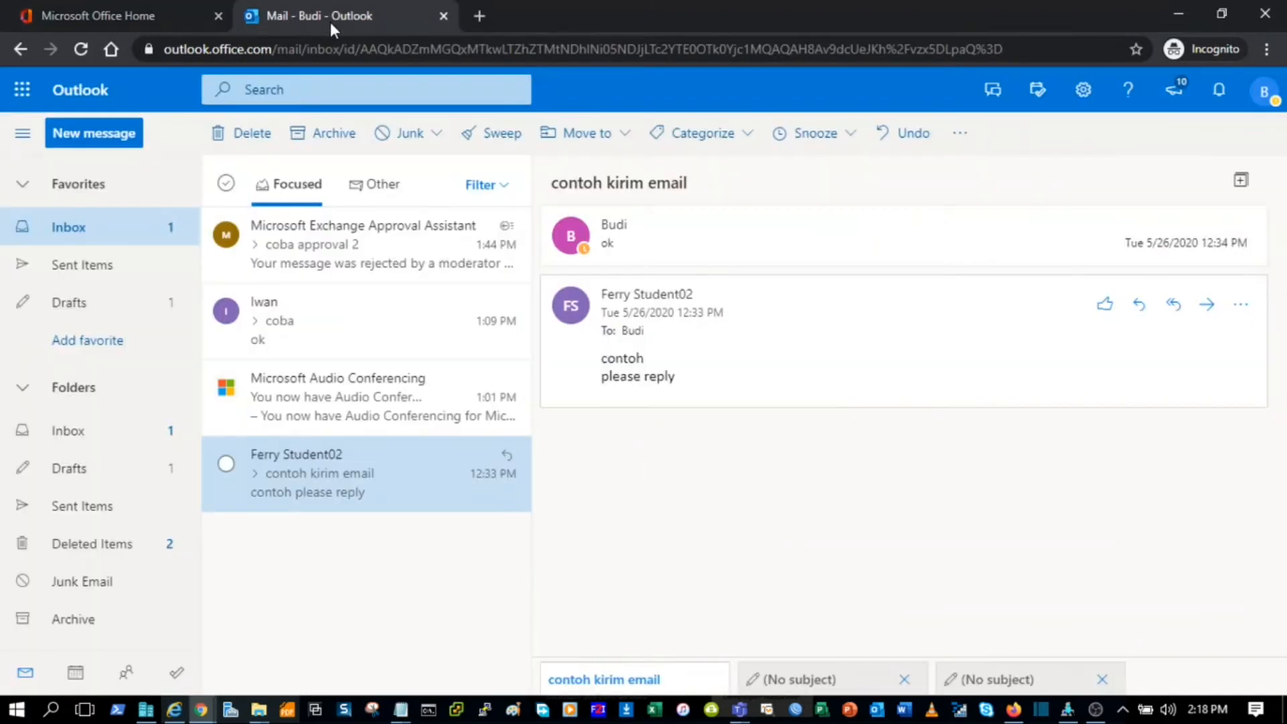
left_click(81, 49)
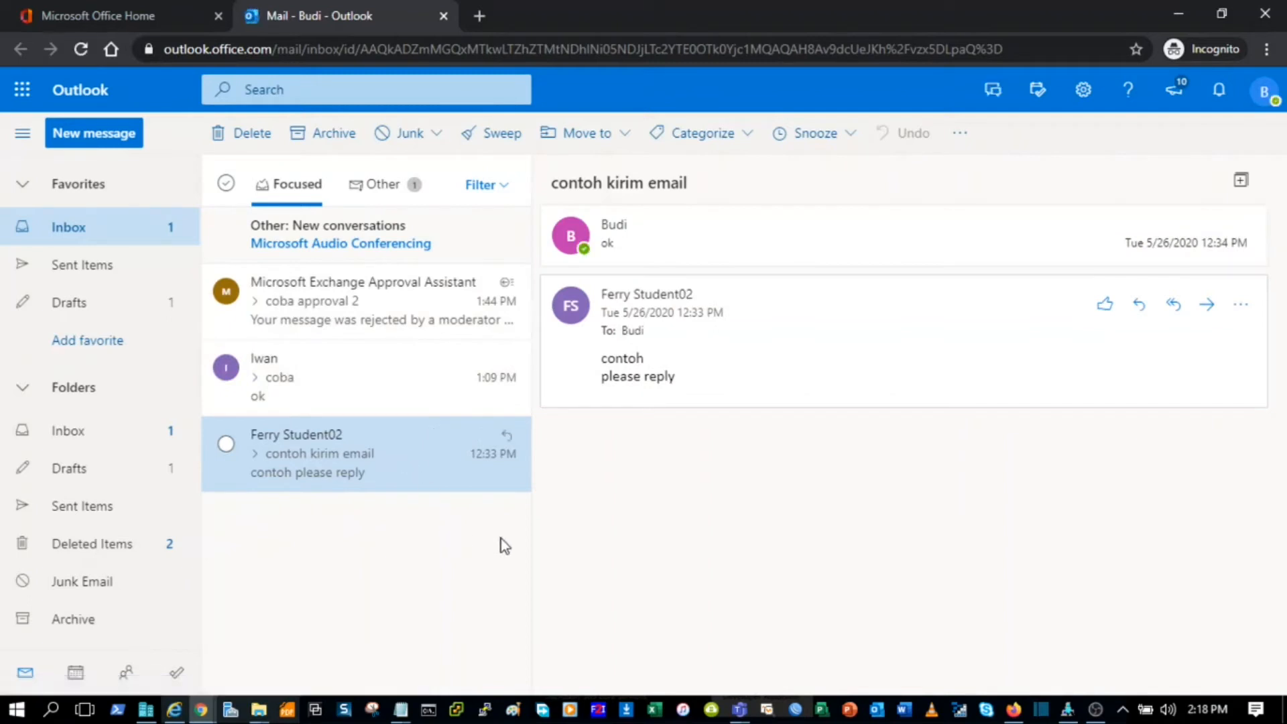
left_click(114, 19)
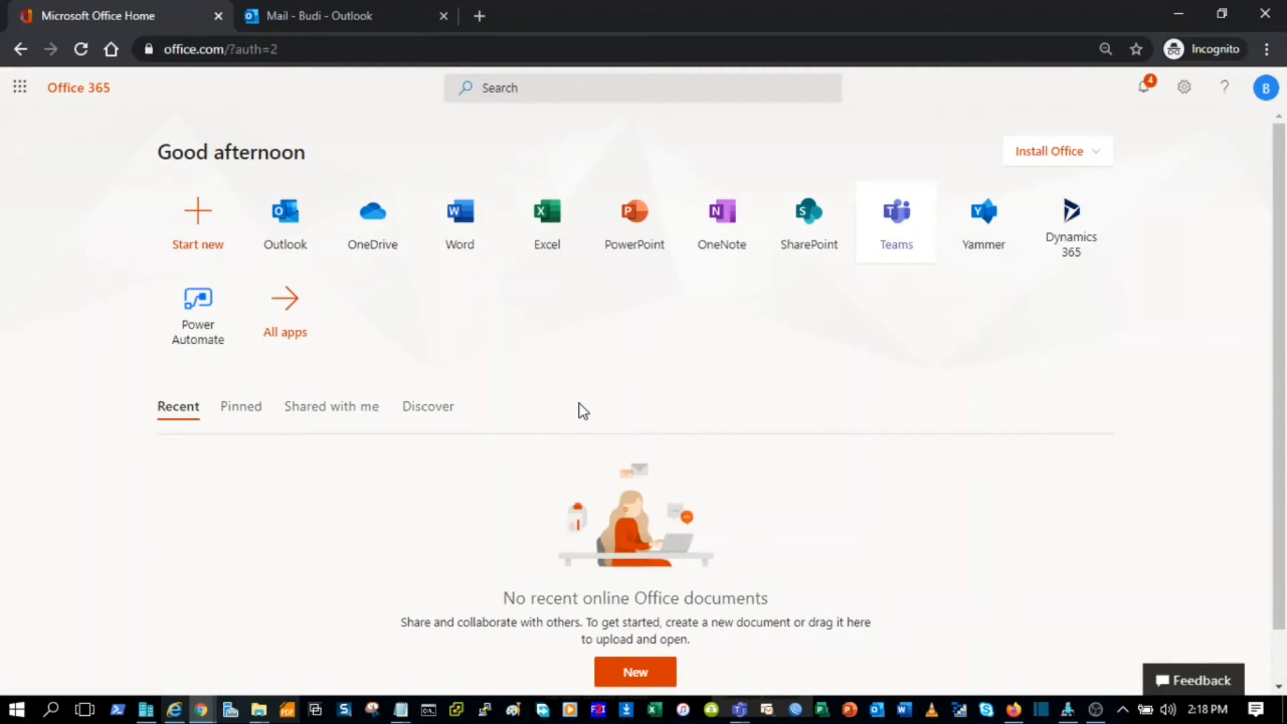
left_click(299, 19)
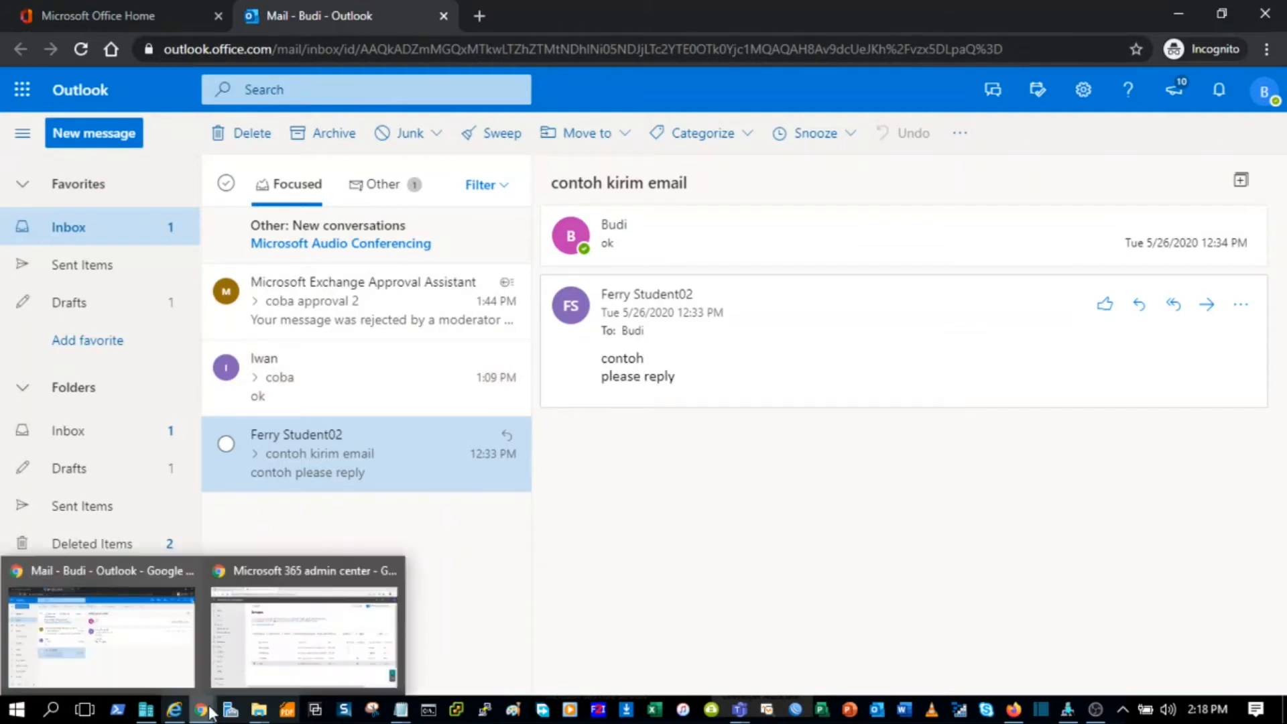
left_click(1014, 710)
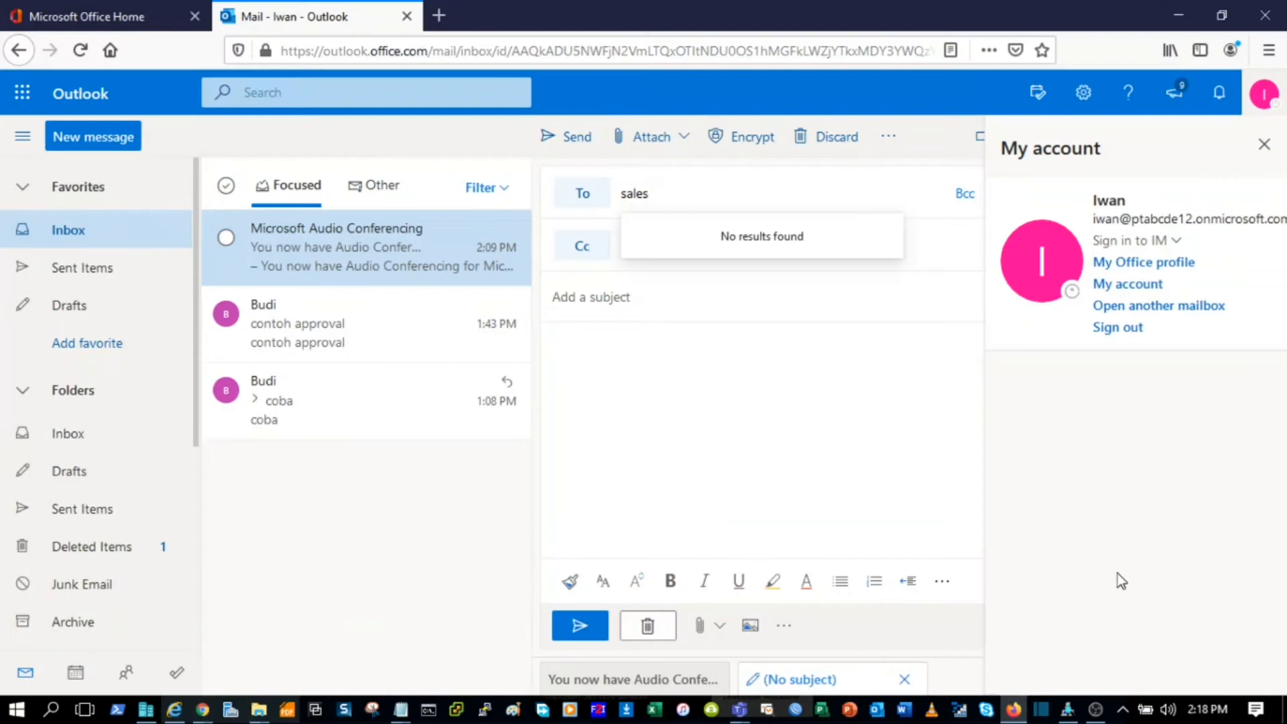
Step: Retype 'sales' in the draft's To field so it resolves to the Sales group address
left_click(1264, 145)
left_click(1272, 99)
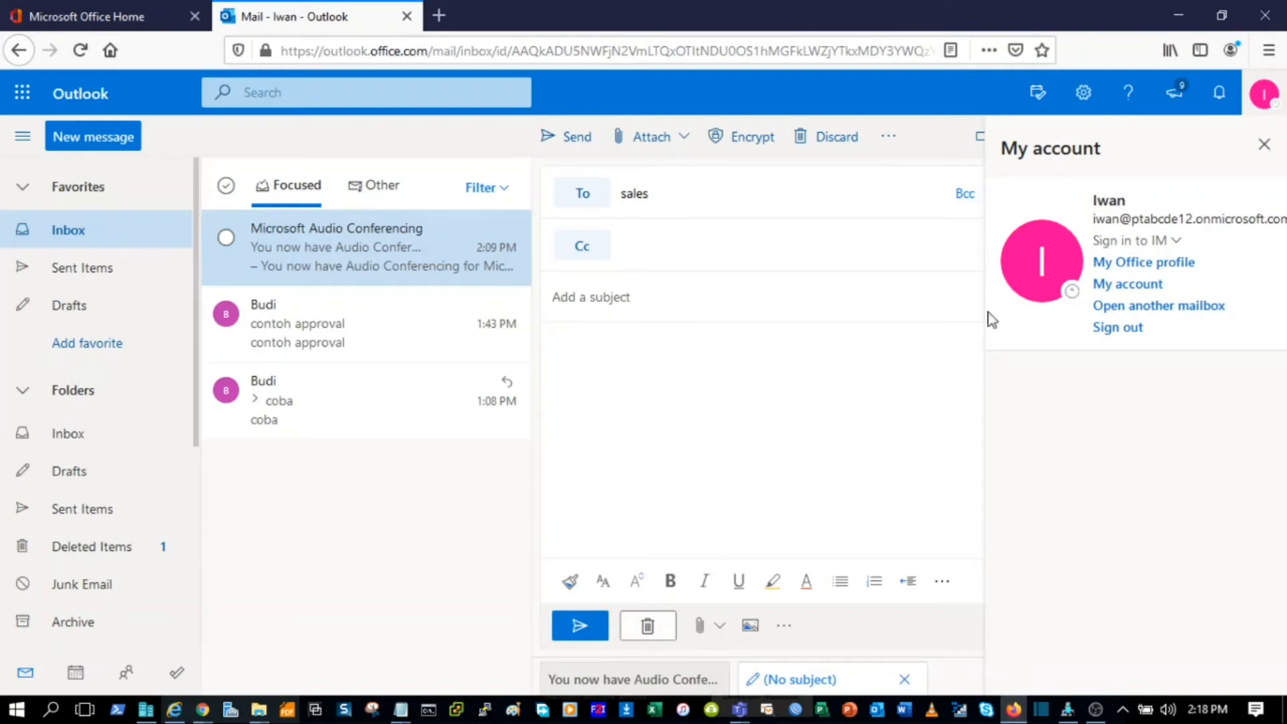
left_click(681, 193)
key("BackSpace")
key("BackSpace")
key("BackSpace")
key("BackSpace")
key("BackSpace")
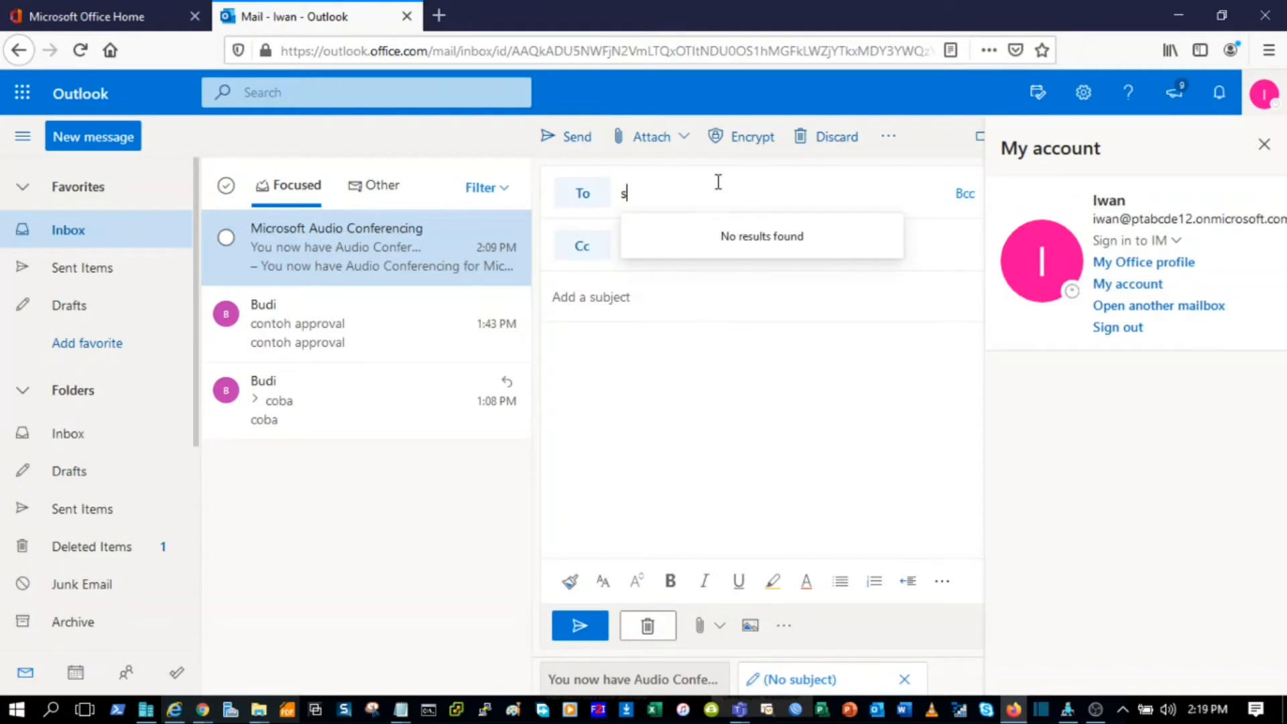
type("sales")
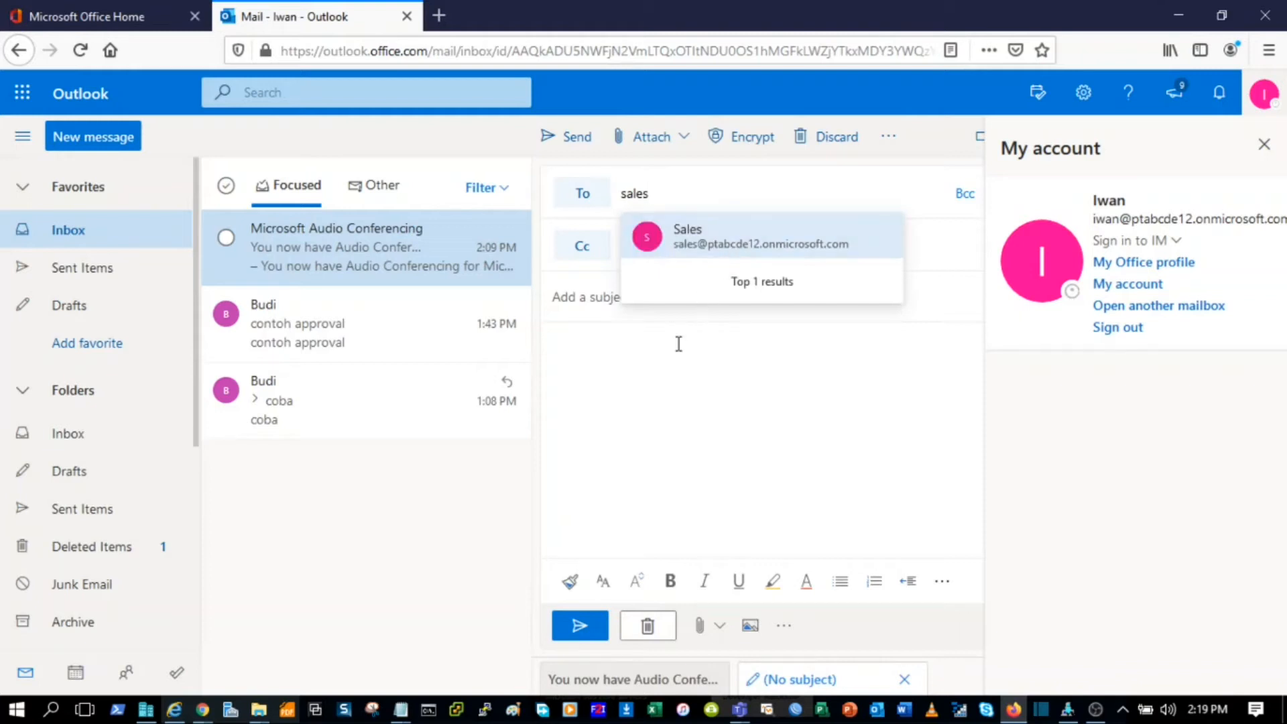
left_click(119, 19)
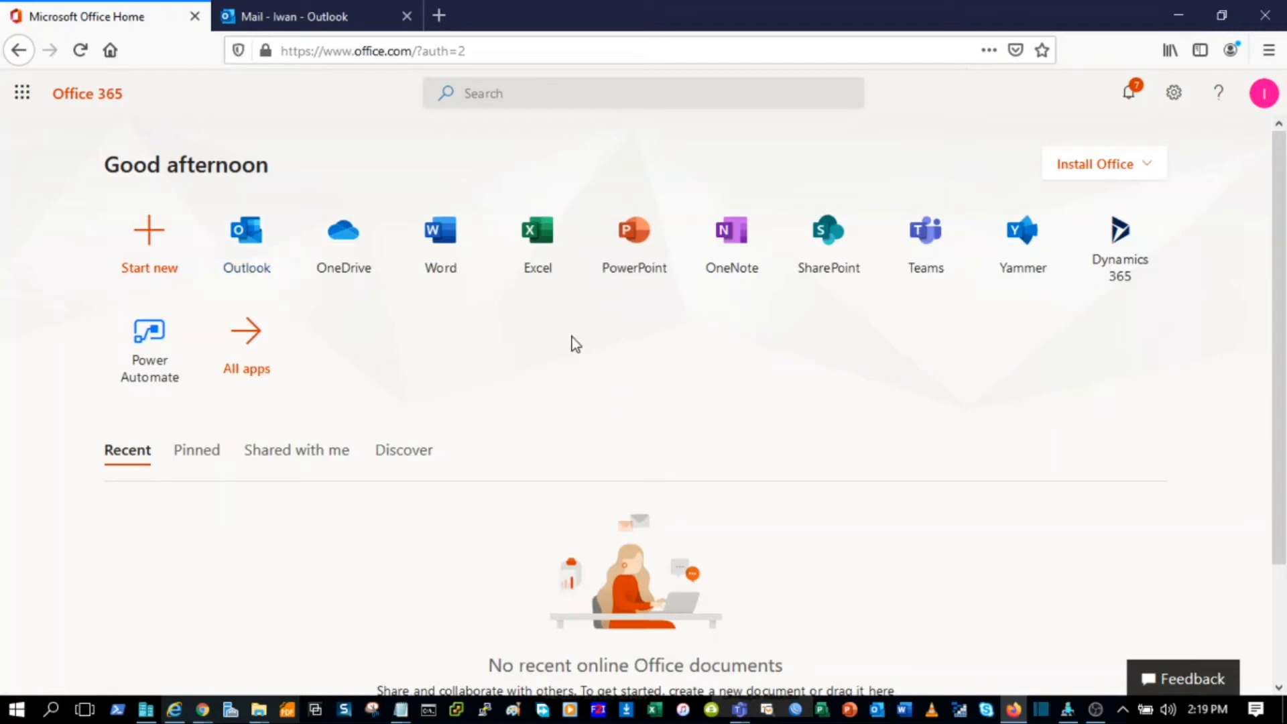
Step: Open Microsoft Teams from the member's Office home page, showing the Sales team beside PT. ABCDE
mouse_move(201, 710)
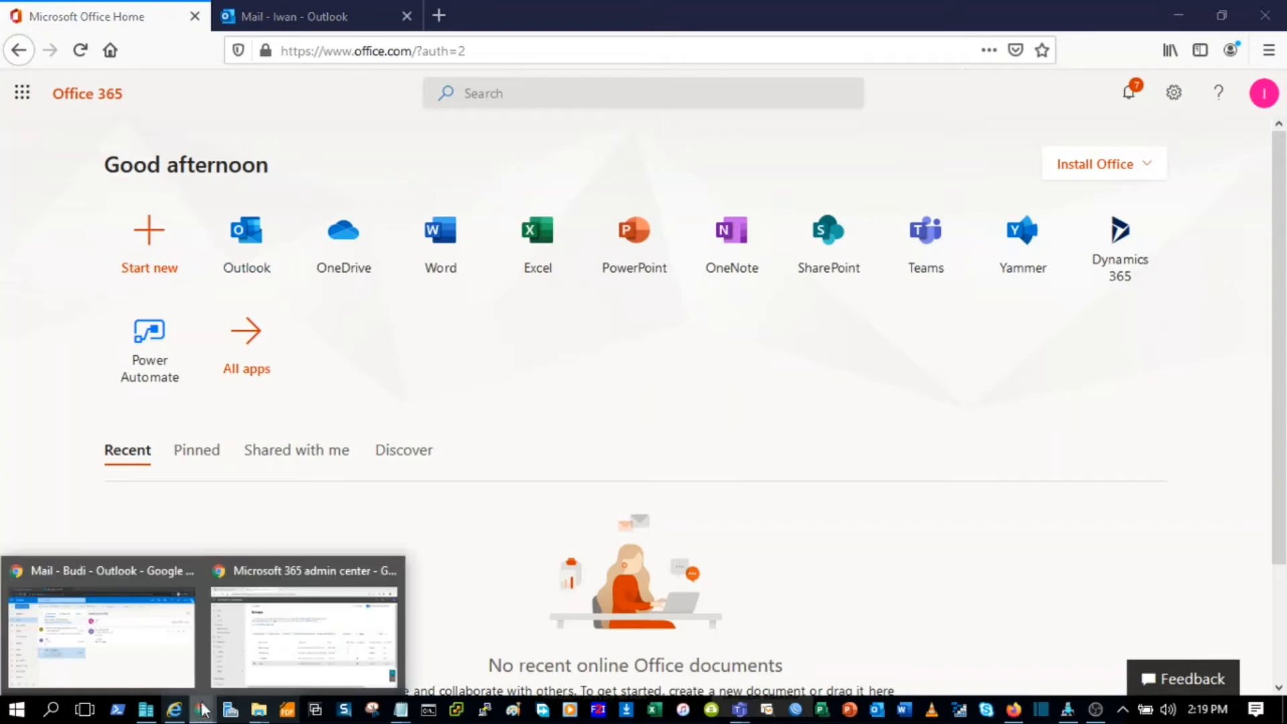
left_click(137, 647)
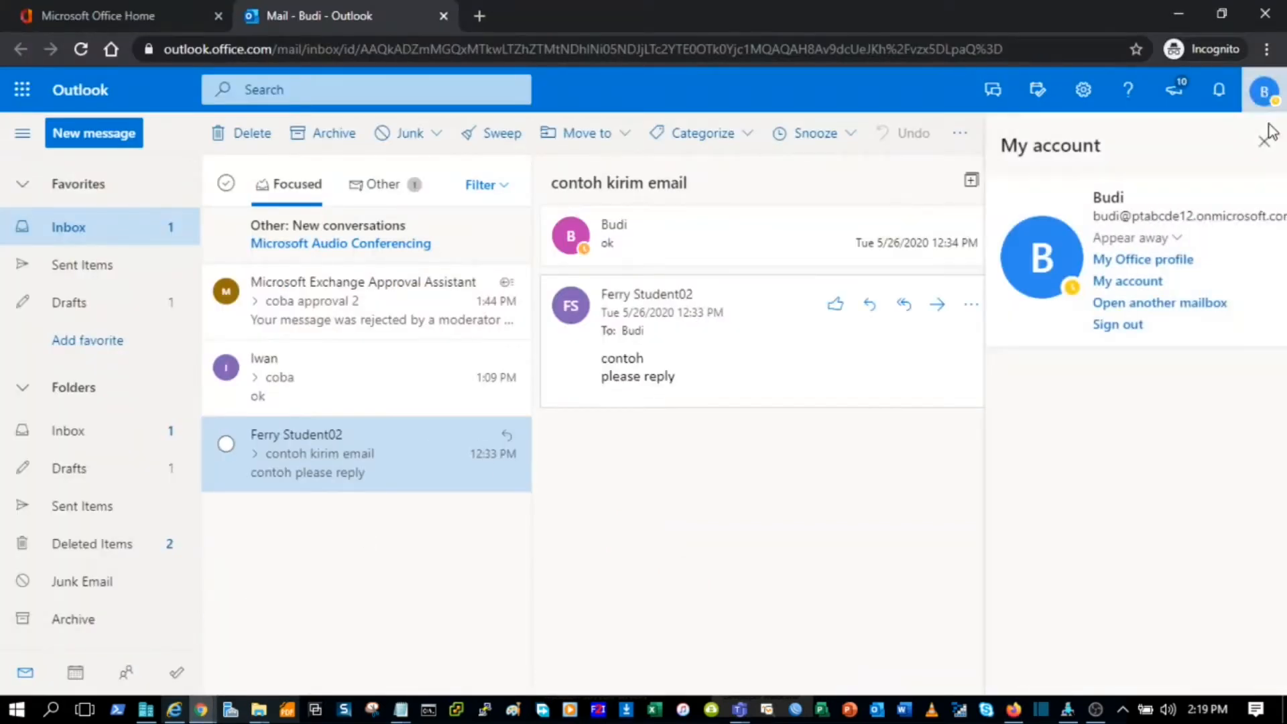
left_click(783, 515)
left_click(144, 18)
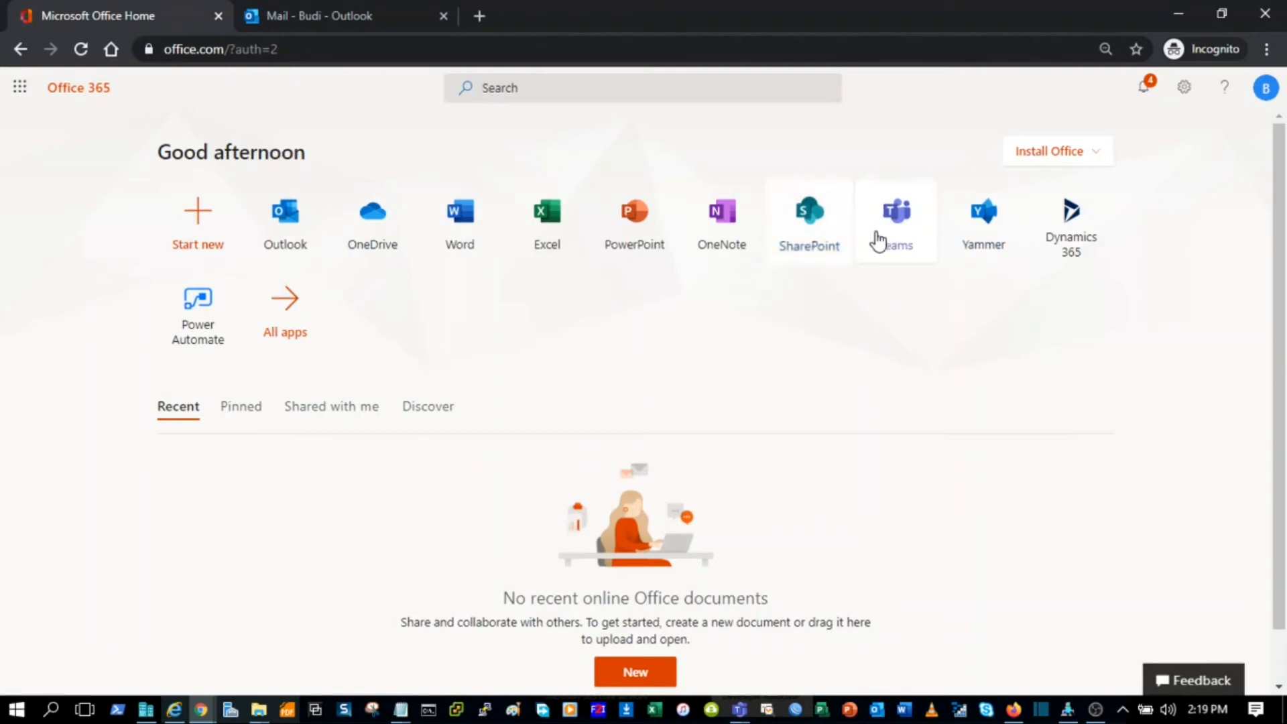
left_click(906, 225)
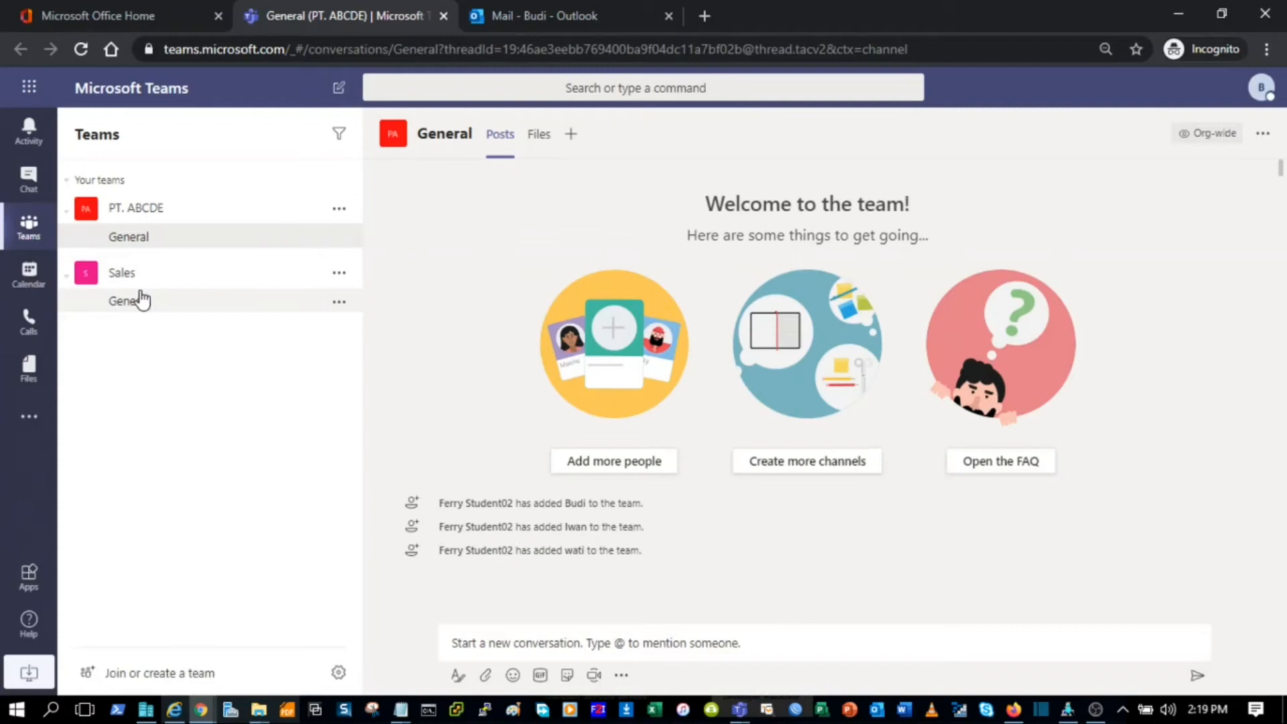
Step: Open the Sales team's General channel in Teams, then bring up the Windows Start menu
left_click(67, 279)
left_click(67, 279)
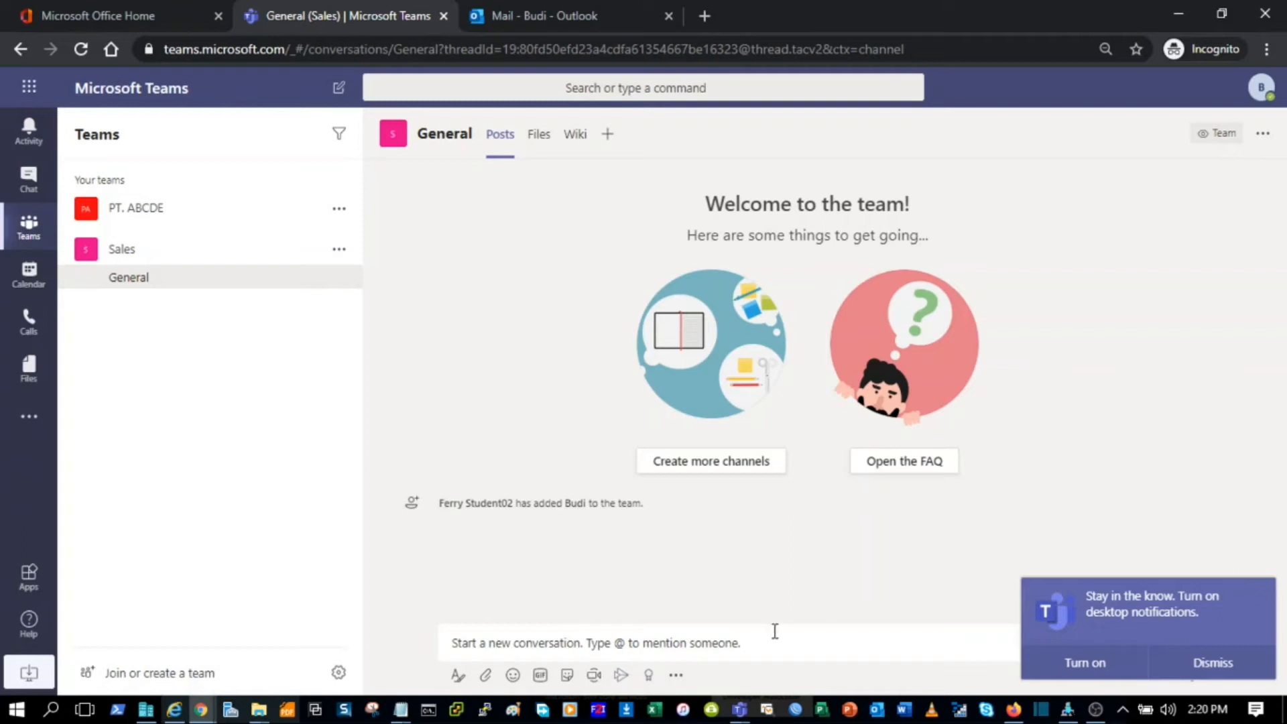
left_click(12, 713)
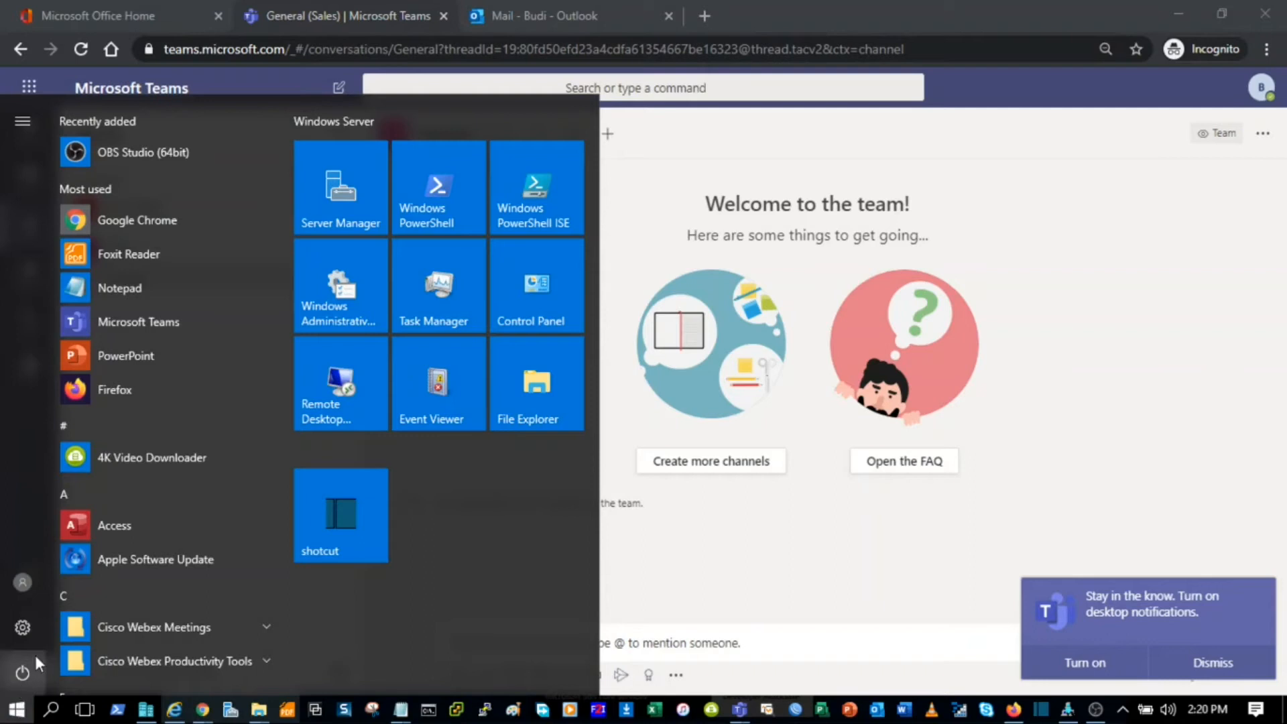
Step: Search the Start menu for Teams and browse the app list
type("te")
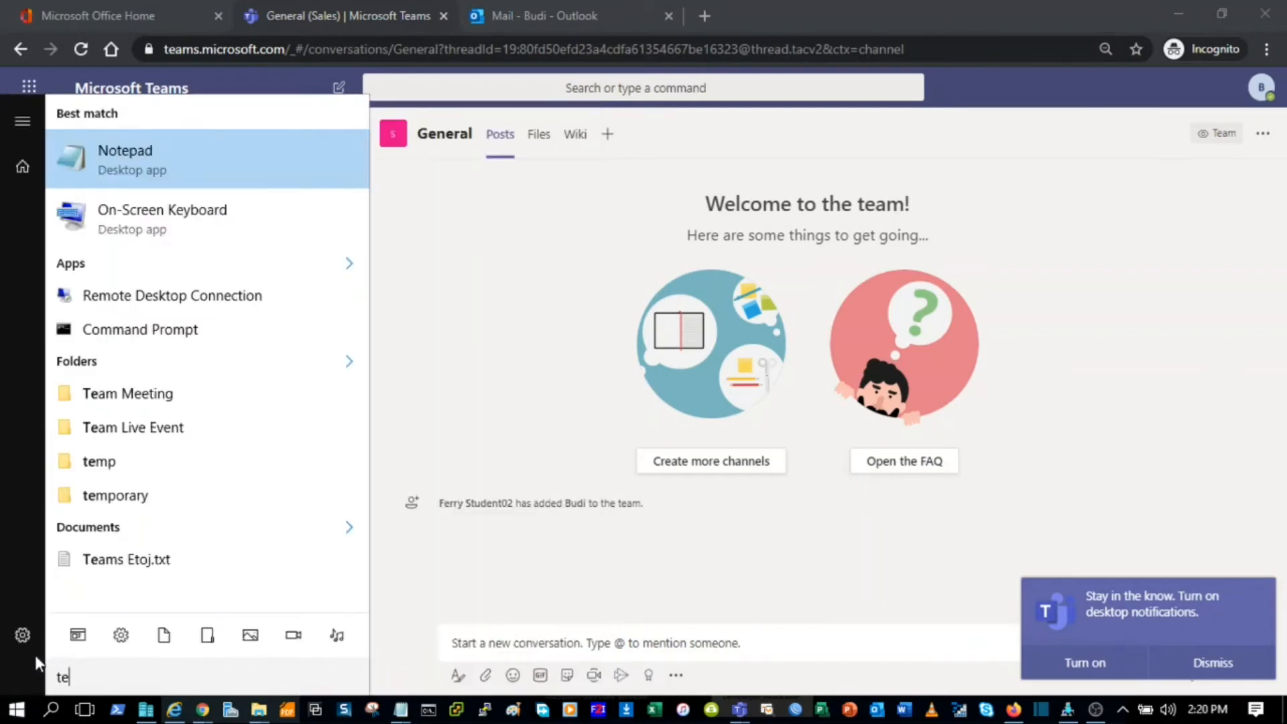
type("ams")
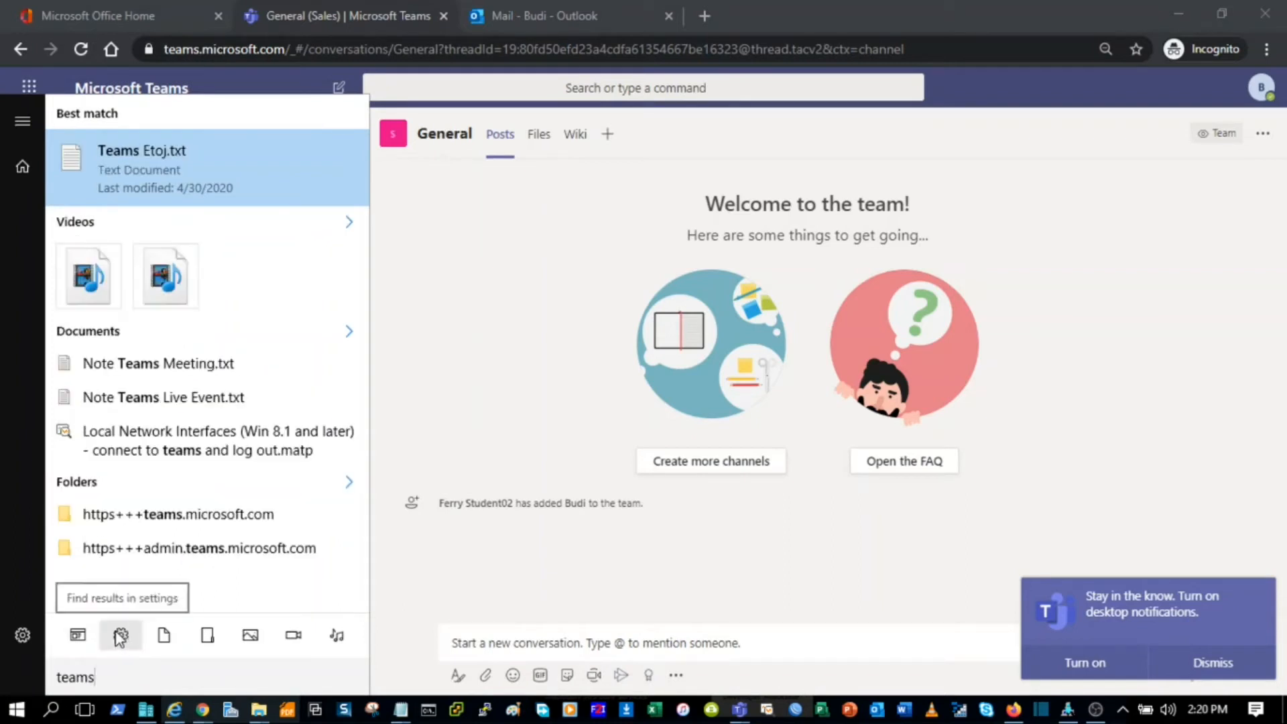
key("BackSpace")
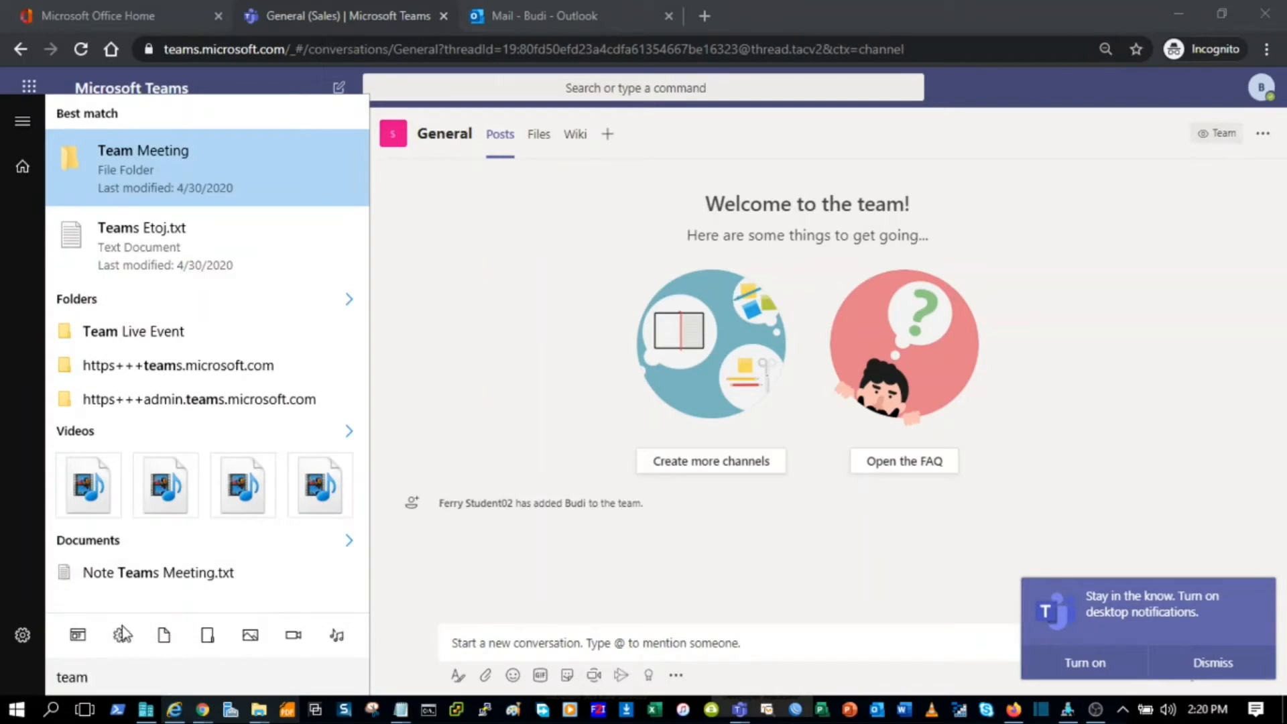
left_click_drag(118, 676, 18, 672)
left_click(16, 709)
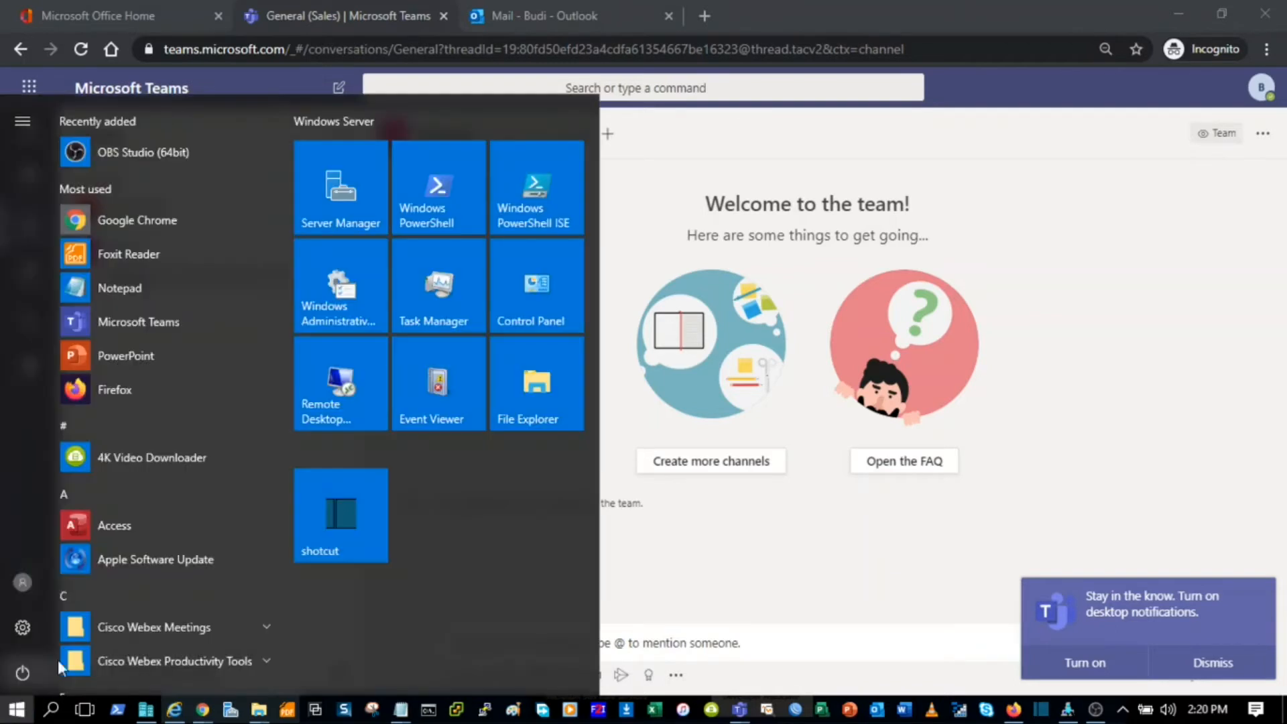
scroll(219, 543, "down", 3)
scroll(199, 647, "down", 6)
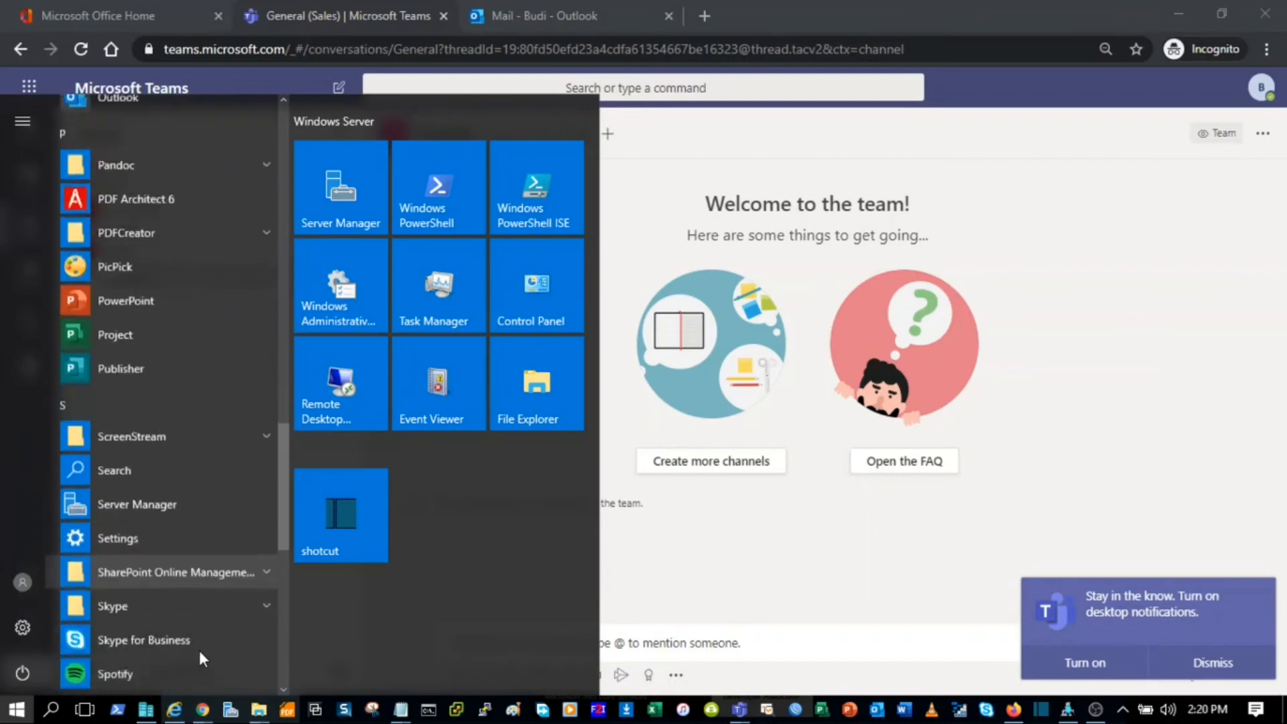
scroll(200, 647, "up", 4)
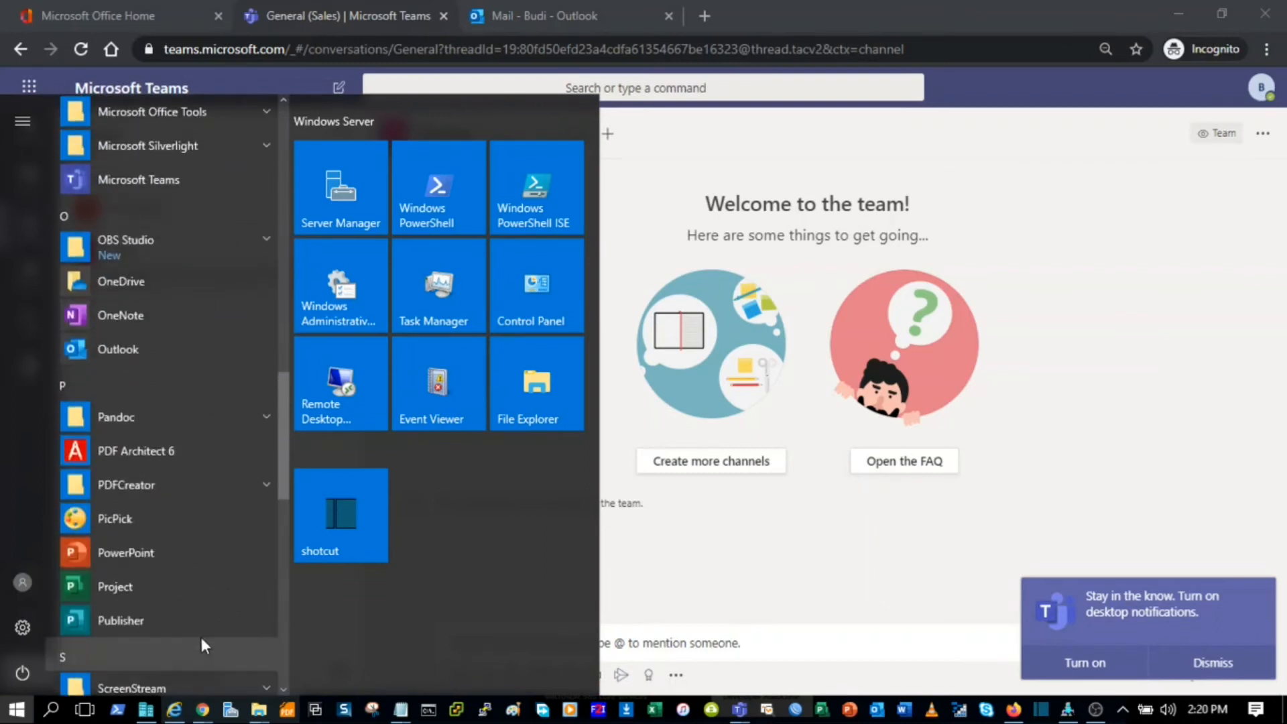
scroll(200, 641, "down", 3)
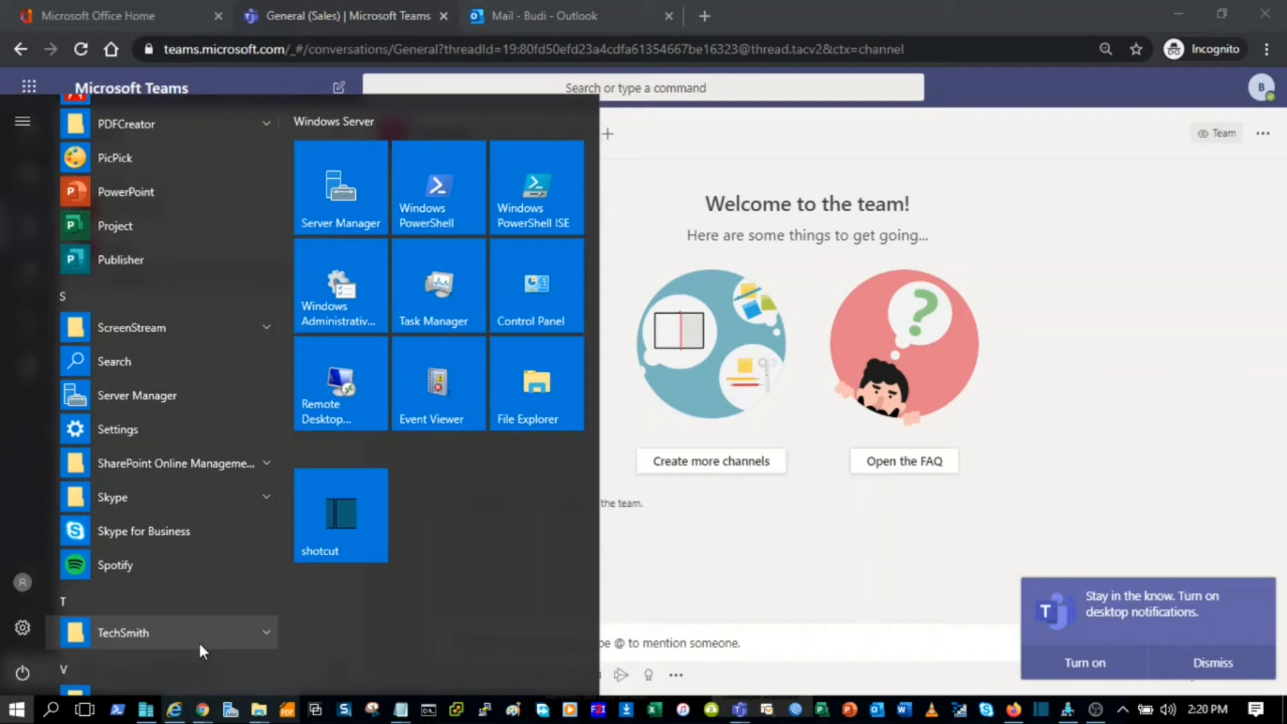
scroll(200, 647, "up", 1)
scroll(200, 647, "down", 3)
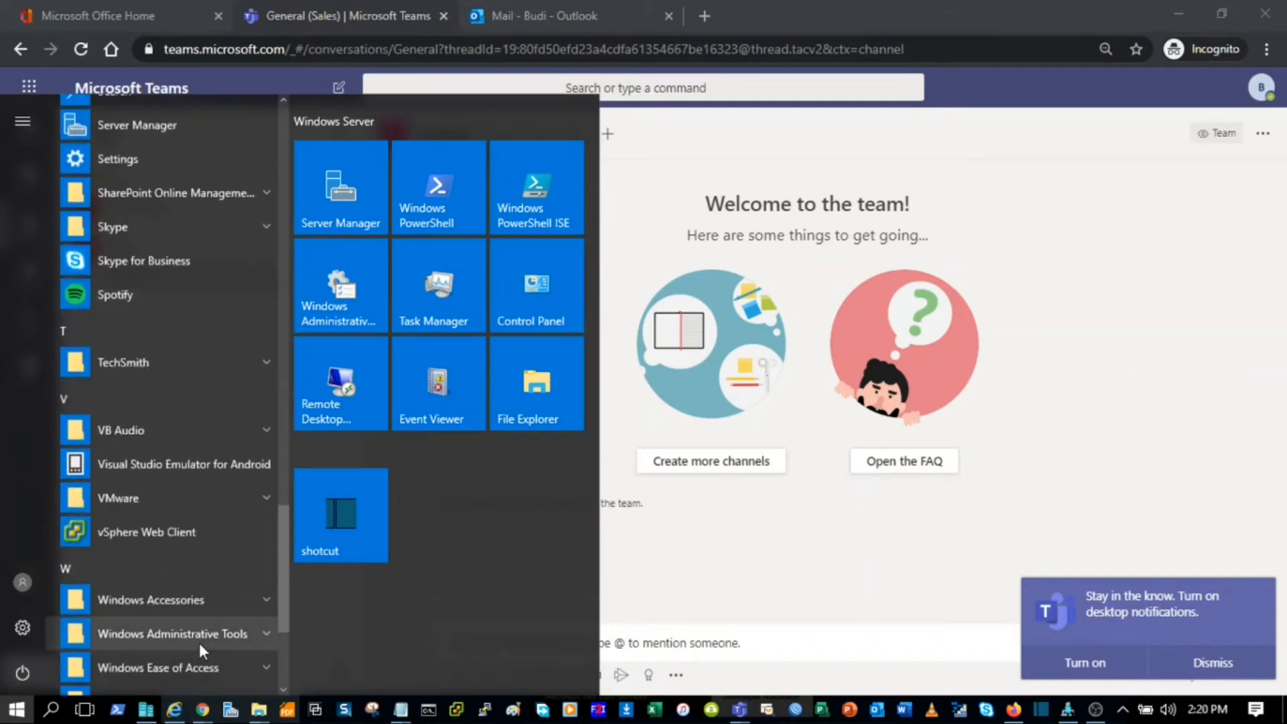
scroll(199, 643, "down", 3)
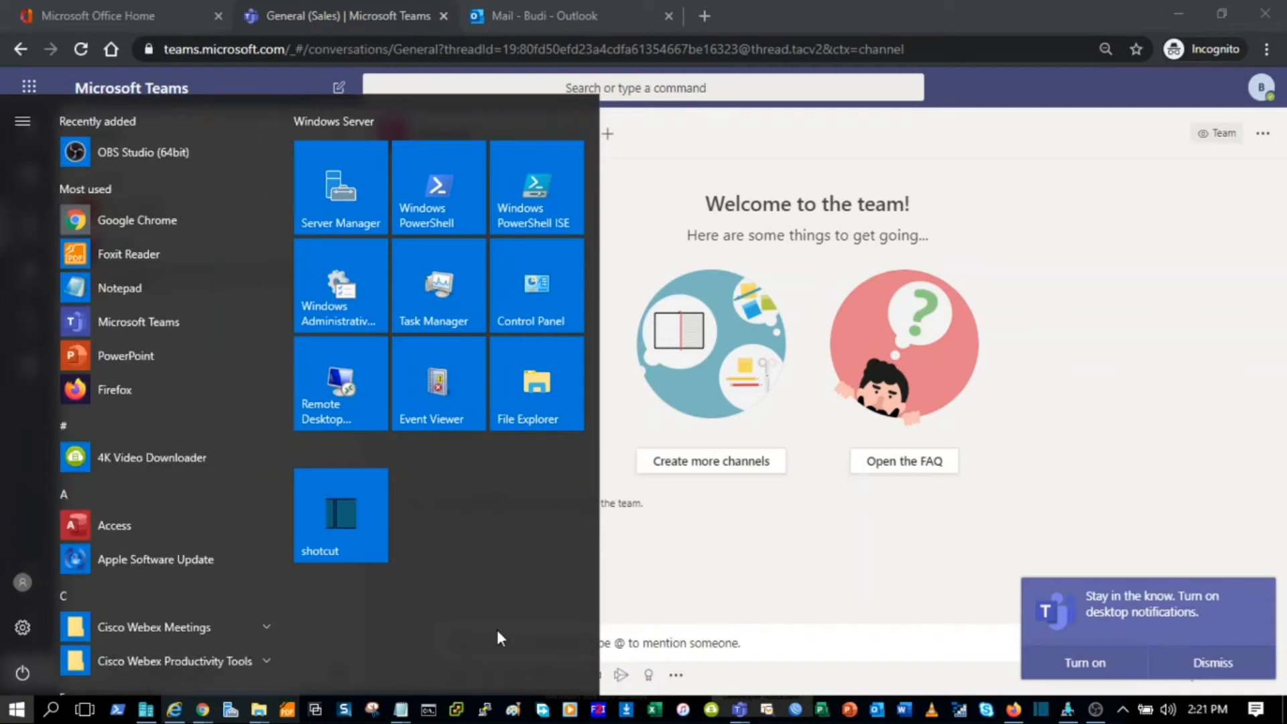
Step: Launch the Microsoft Teams desktop app from the Start menu's Most used list
left_click(18, 710)
left_click(18, 711)
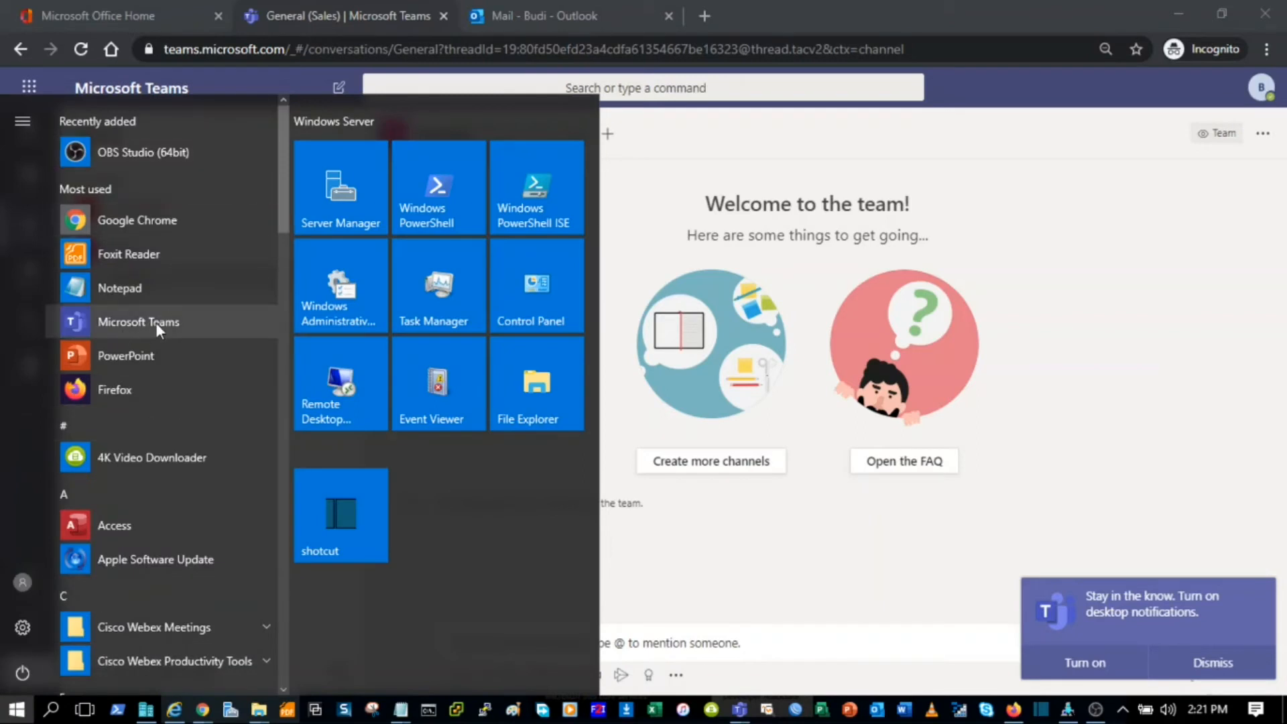
left_click(187, 323)
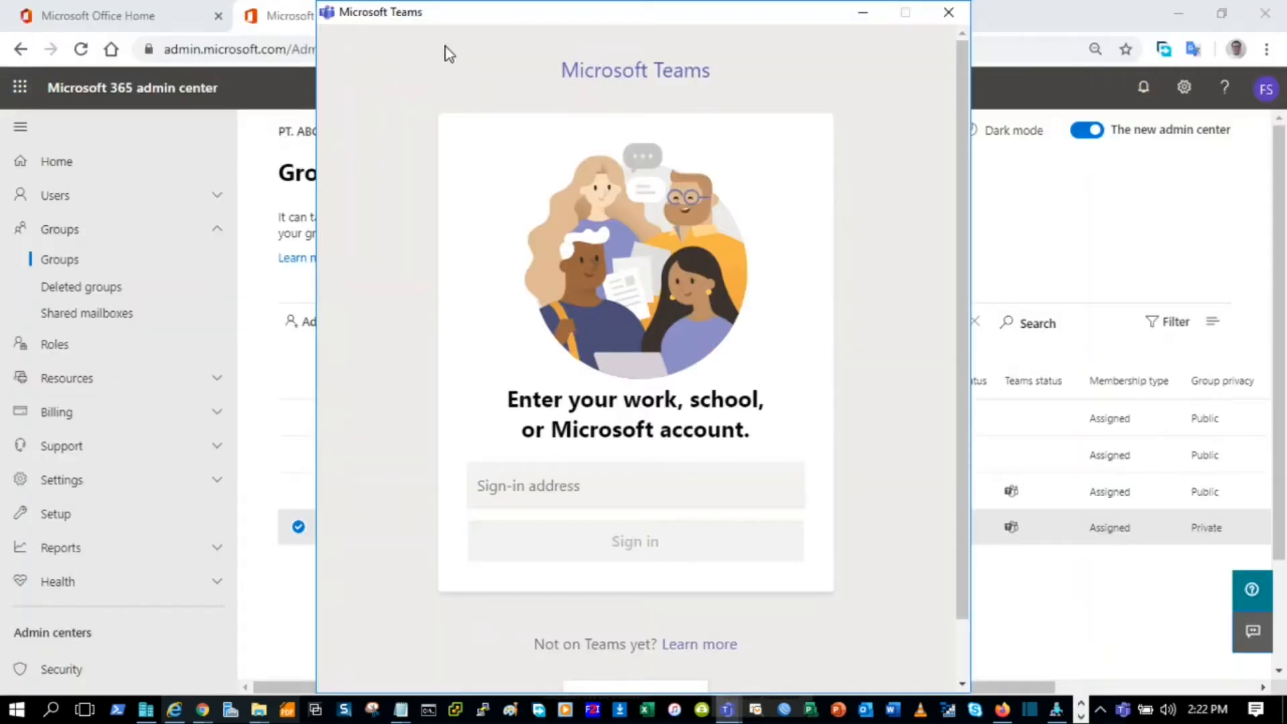
Step: Sign in to the Teams desktop app with the second work account's address and password
left_click(519, 493)
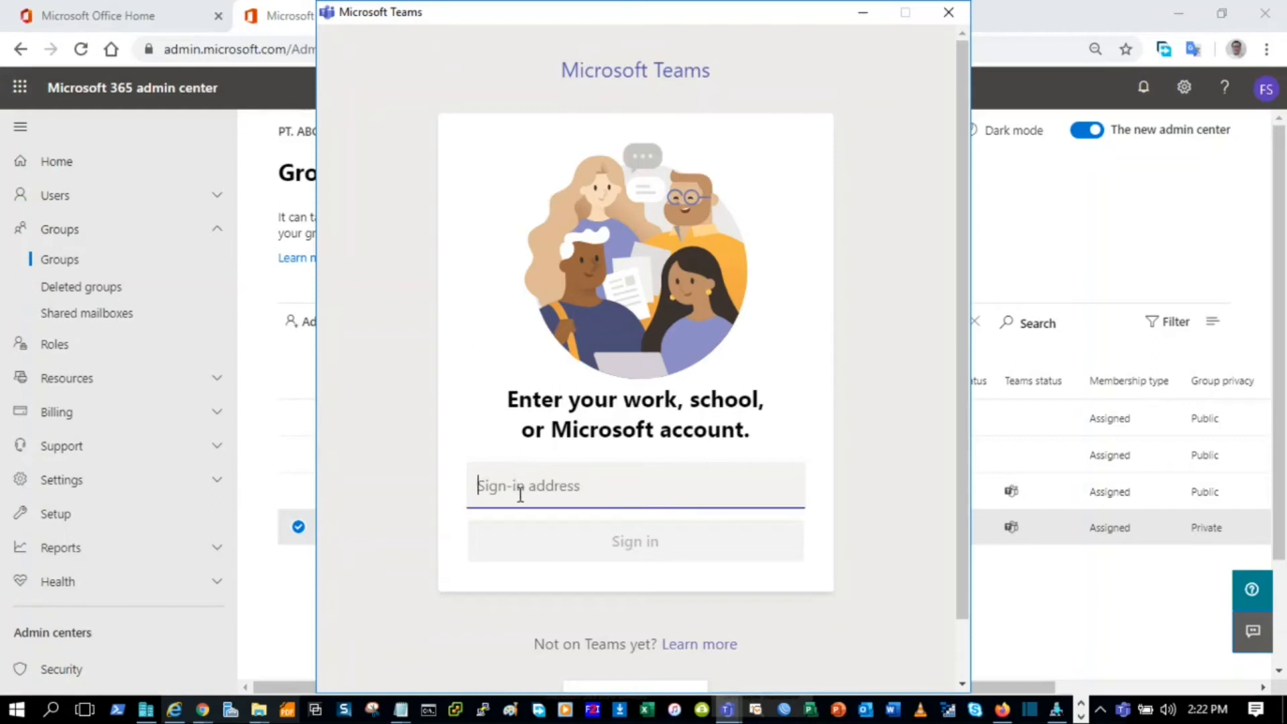
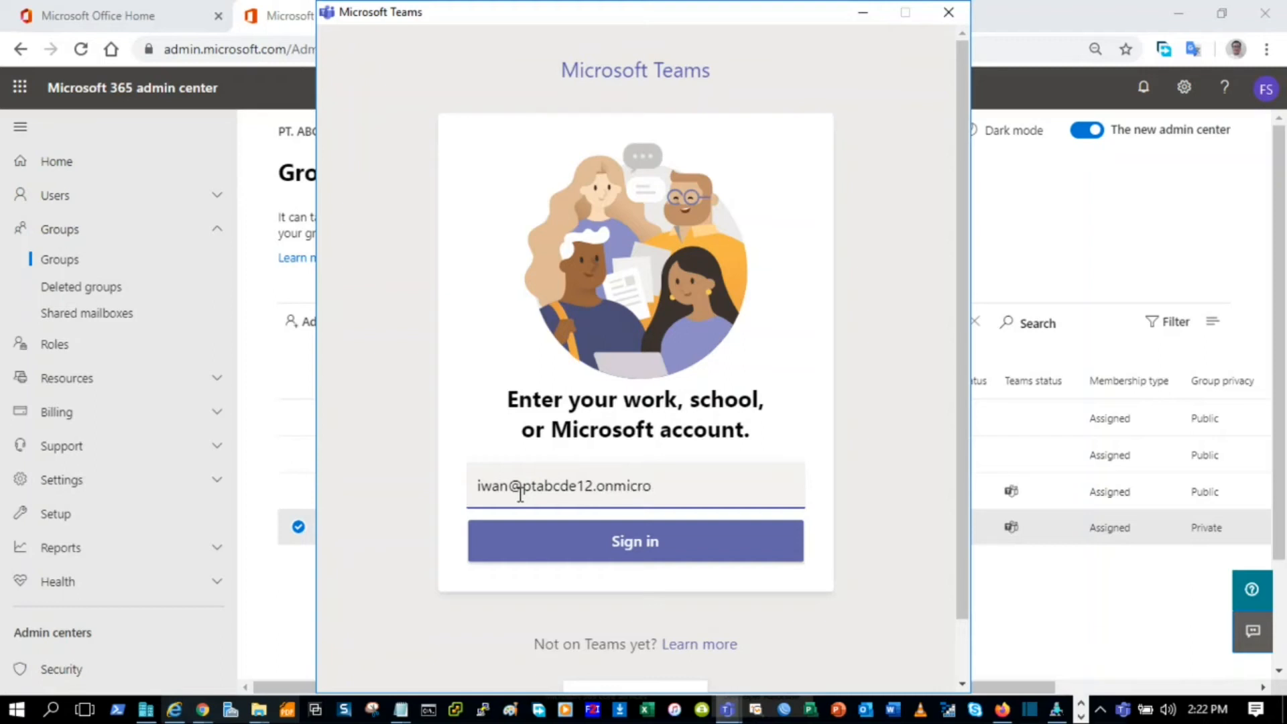
left_click(641, 540)
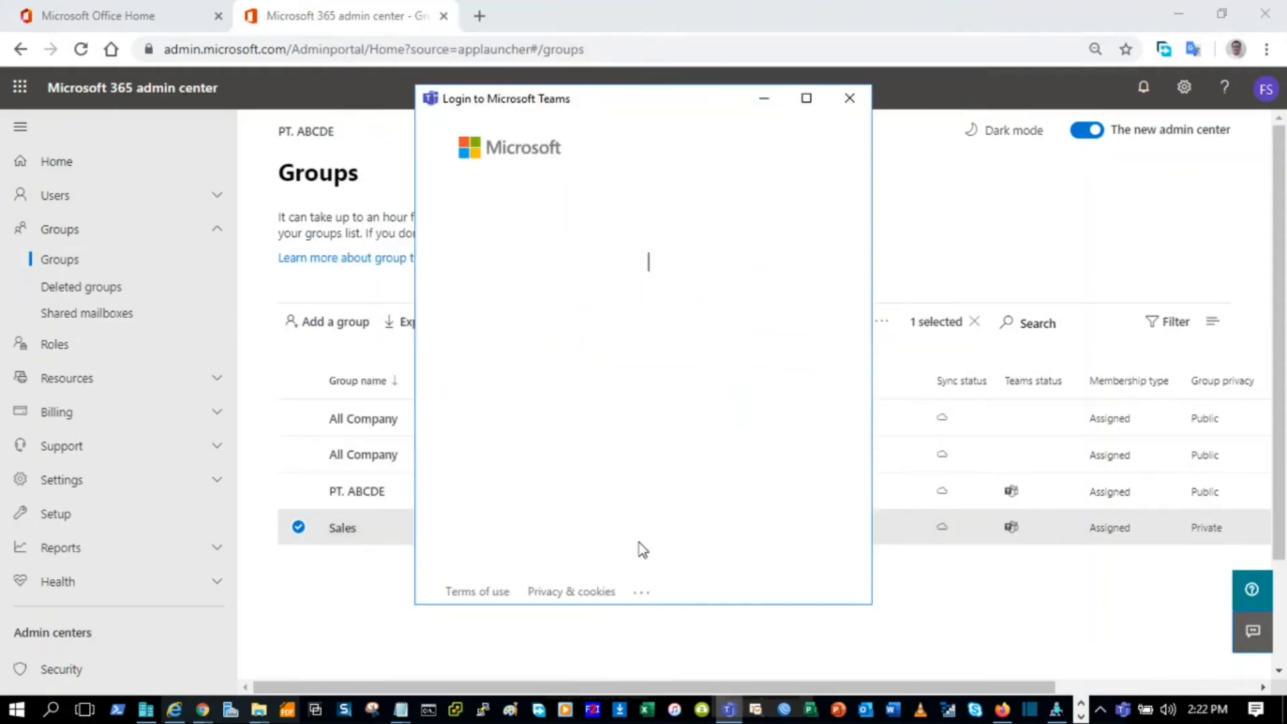
type("••••")
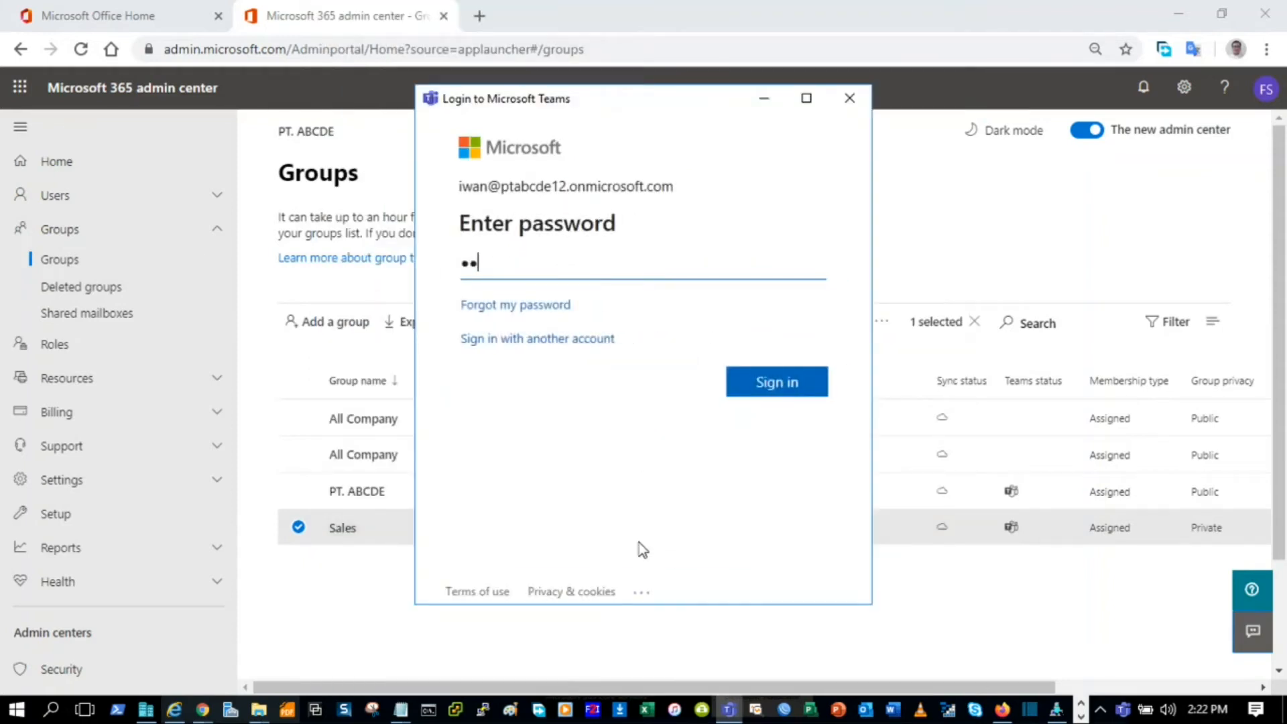
type("••••••••")
left_click(765, 387)
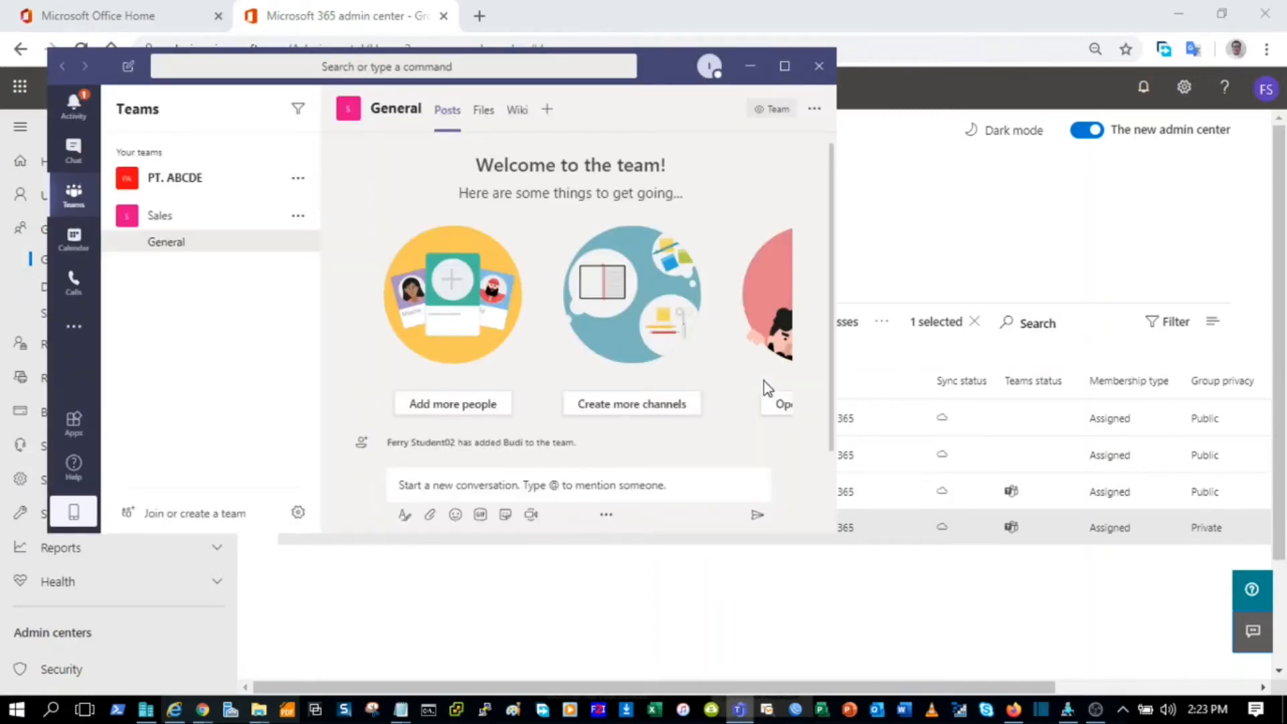
Step: Maximize the Teams desktop window and bring the browser's Teams channel window forward
left_click(785, 66)
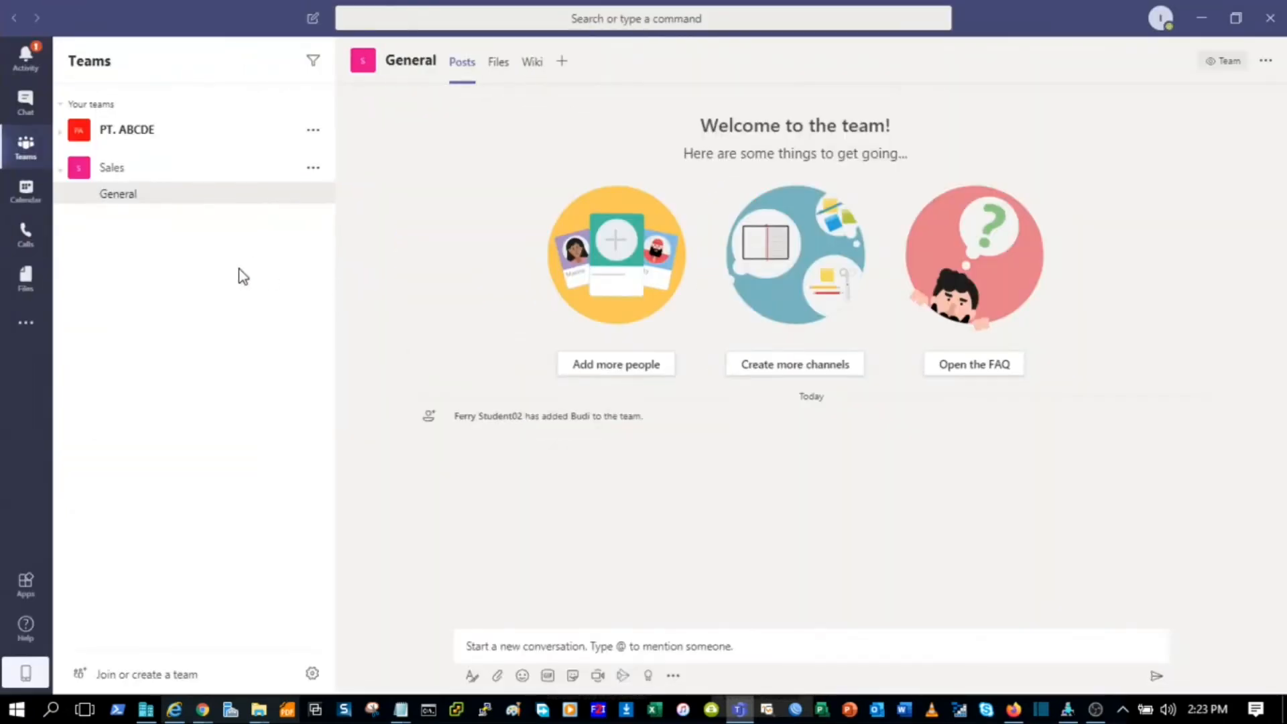
left_click(201, 709)
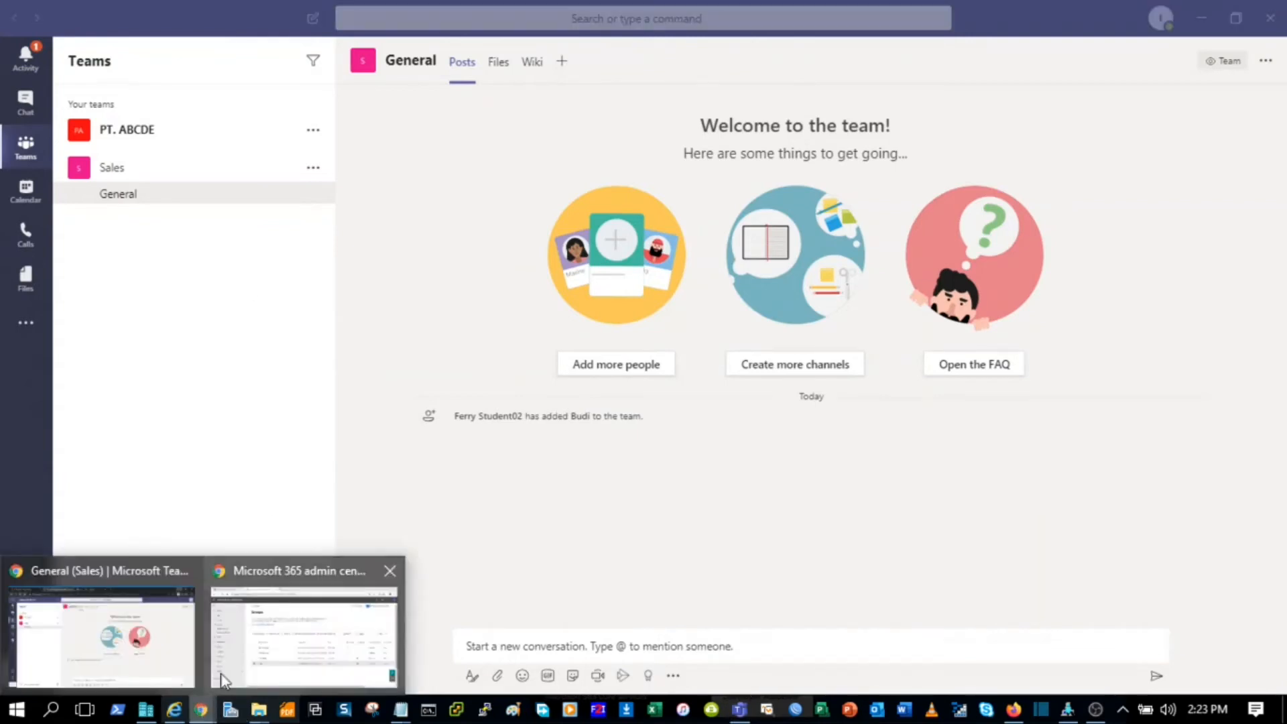
left_click(100, 644)
Step: Compare the browser's signed-in account and channel page, then return to the Teams desktop app
left_click(1261, 90)
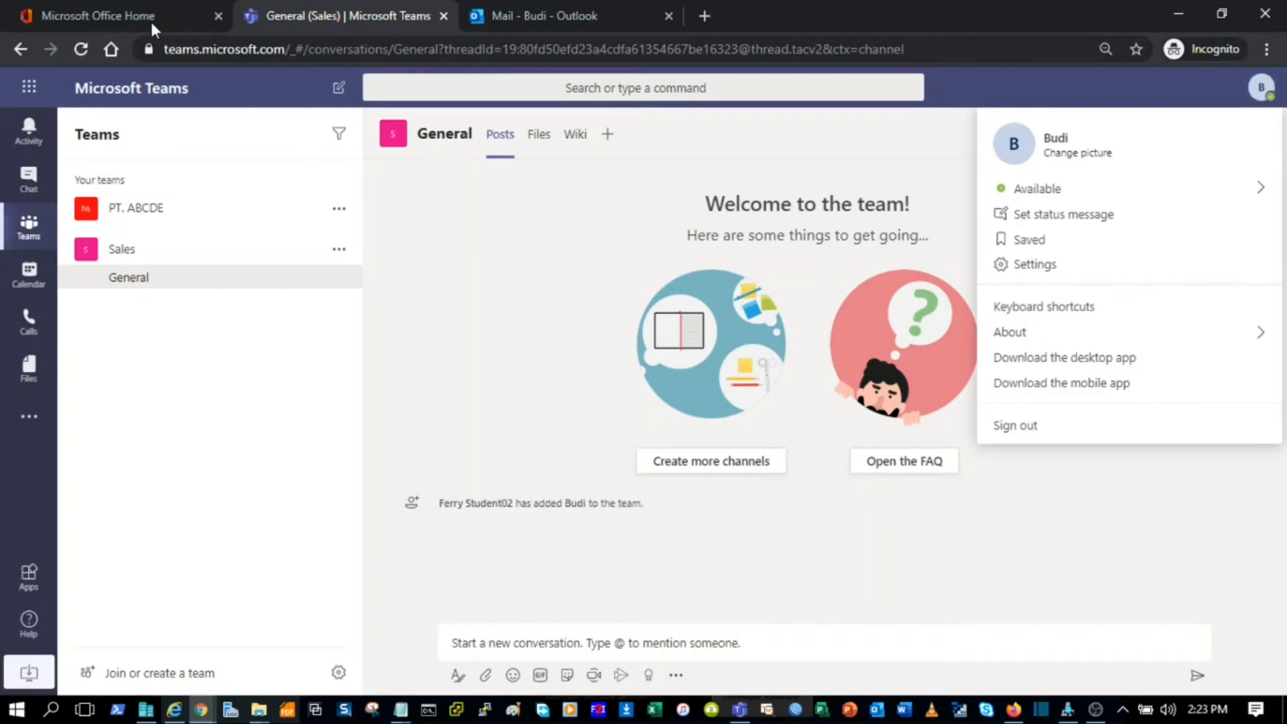
left_click(135, 19)
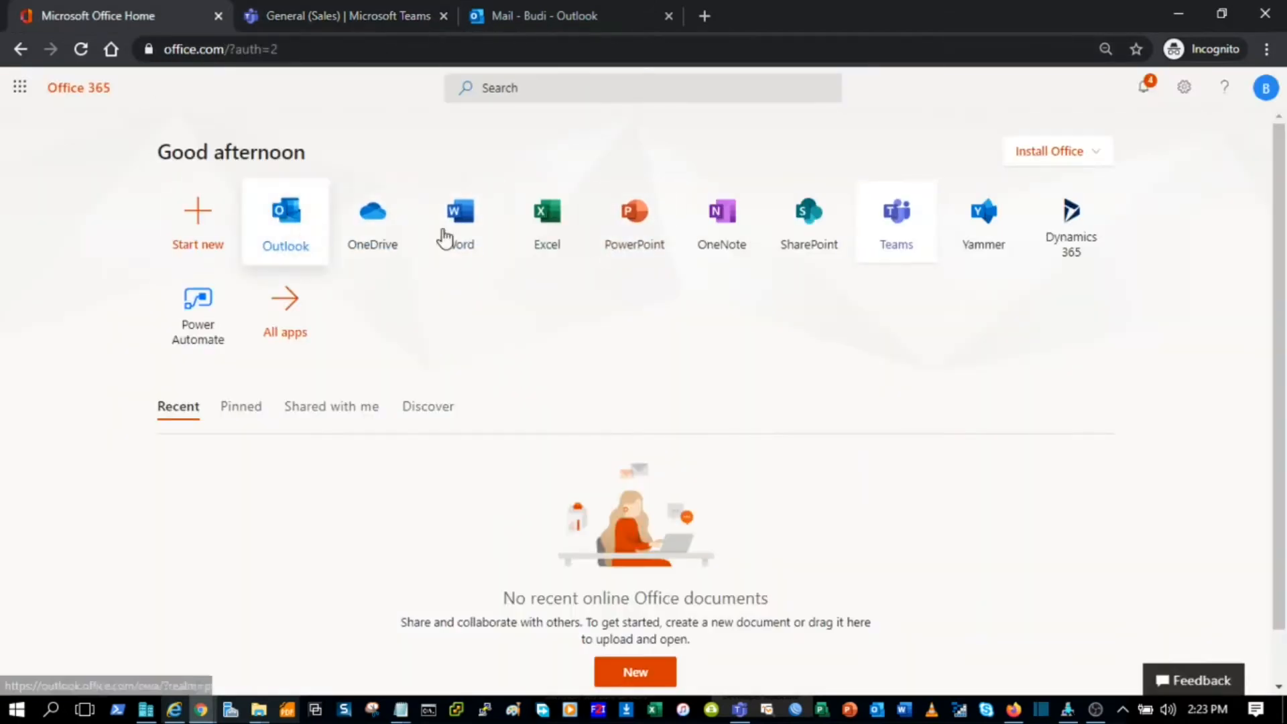
left_click(372, 16)
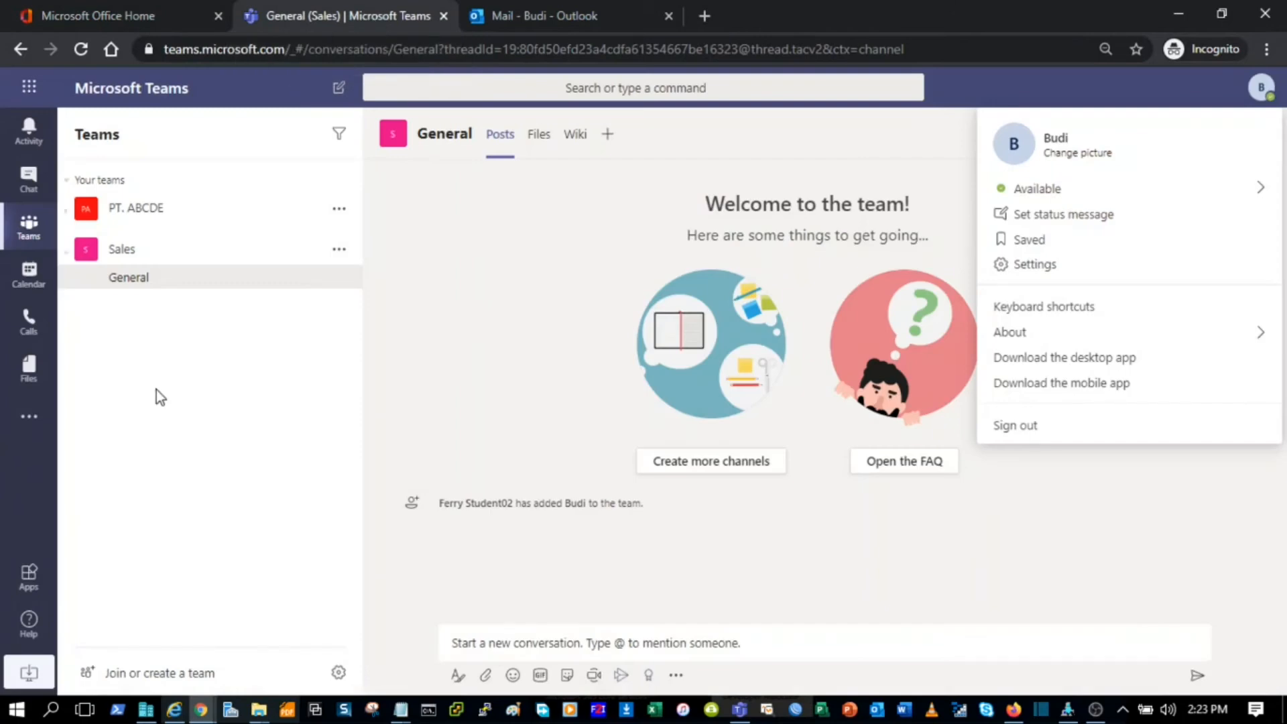
left_click(1148, 513)
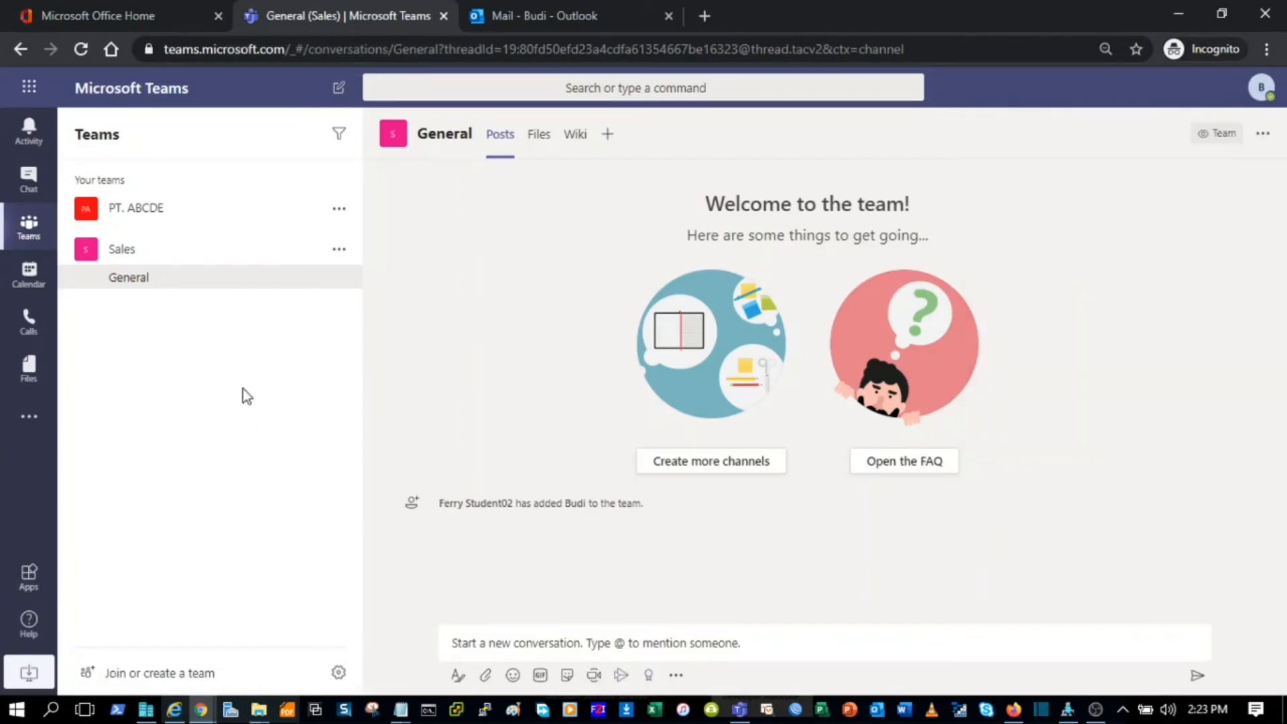
left_click(387, 46)
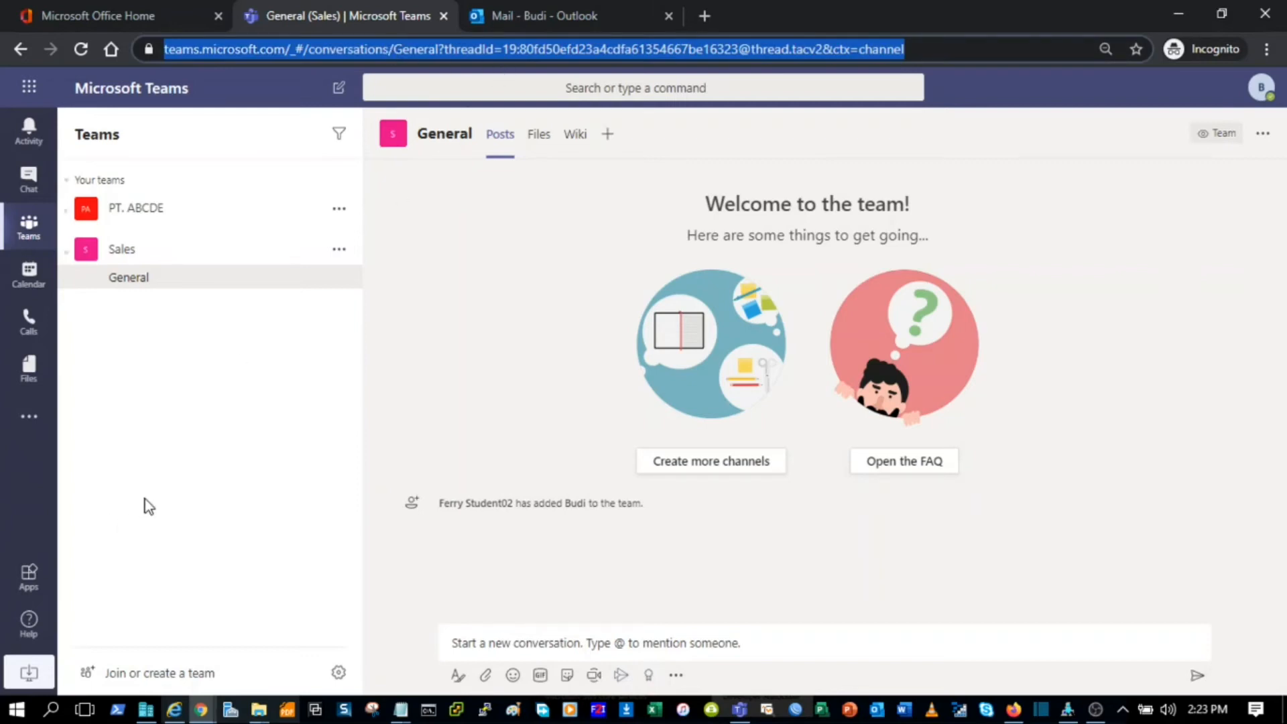
left_click(740, 711)
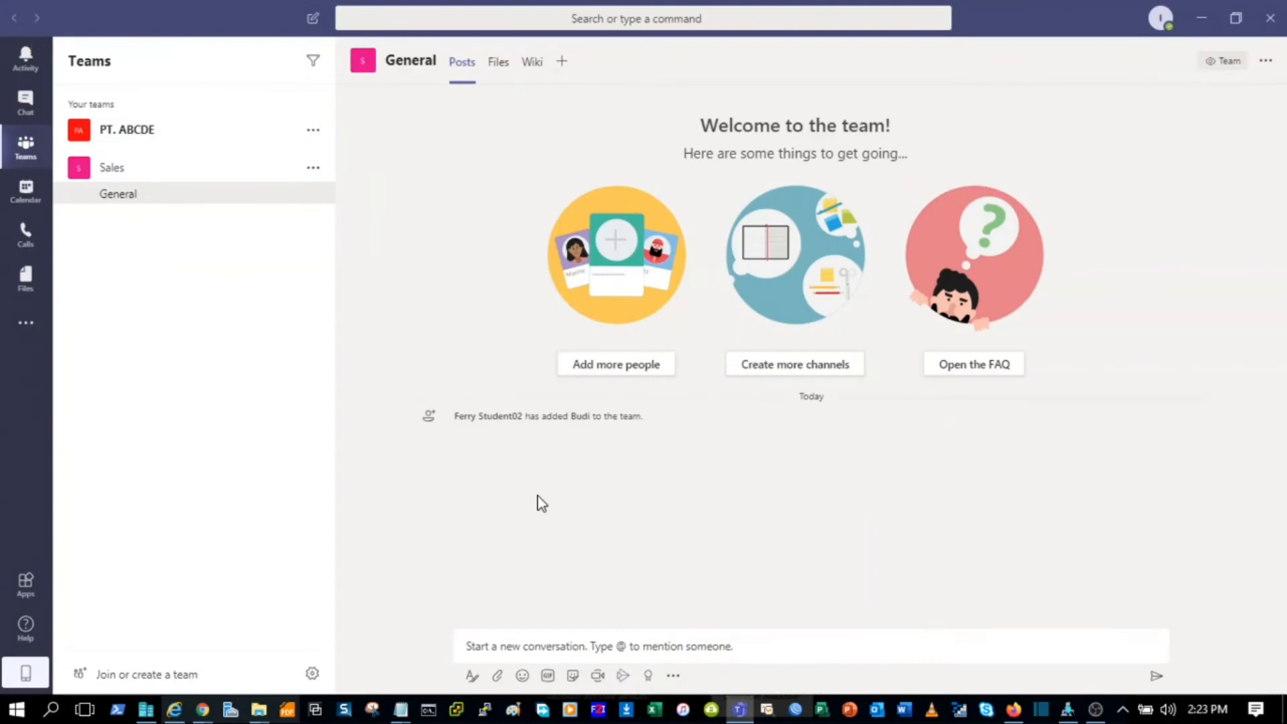
left_click(1267, 62)
Step: Check the signed-in account, then view the General channel's Files tab
left_click(1159, 23)
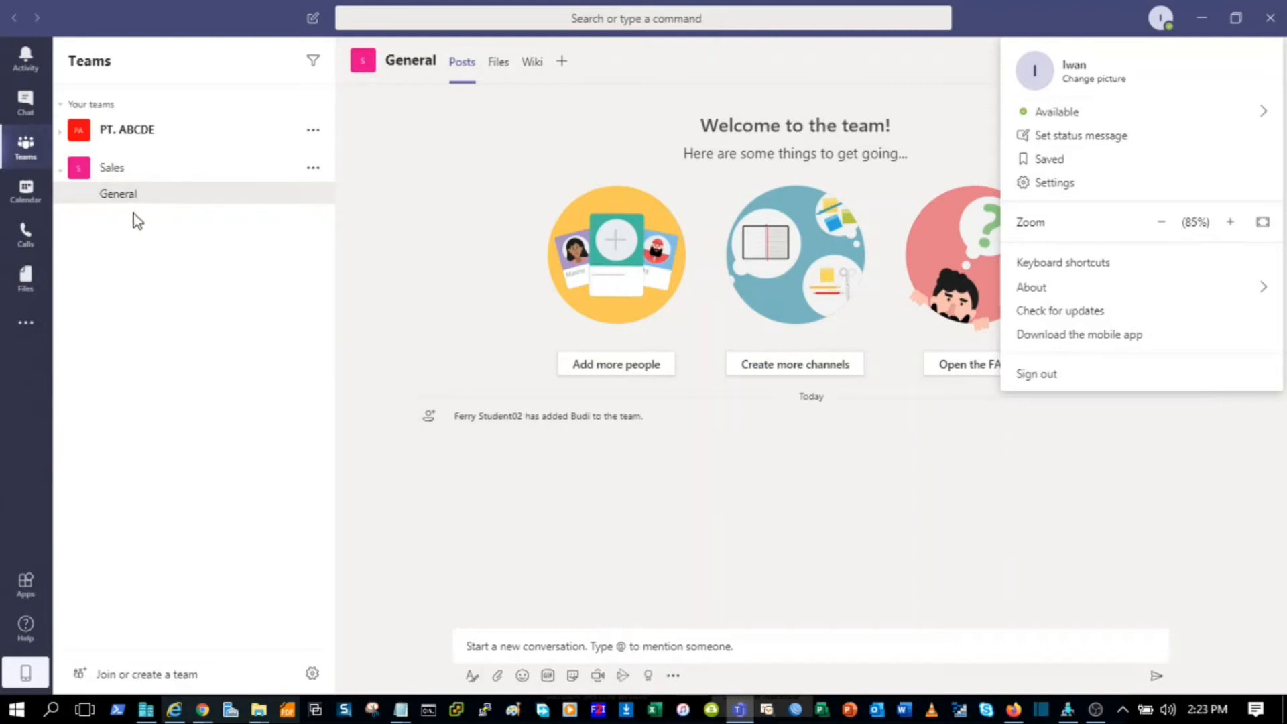
left_click(502, 67)
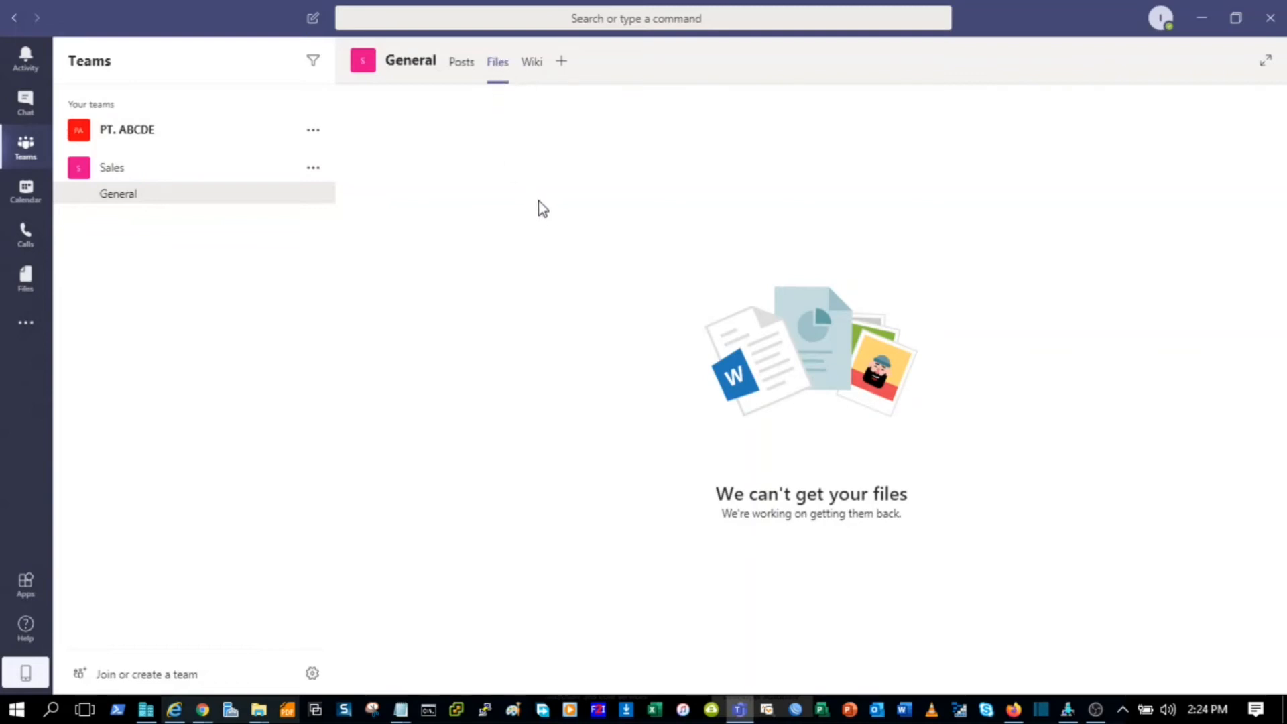
Step: Reload the General channel and open its Files tab again
left_click(150, 176)
left_click(151, 179)
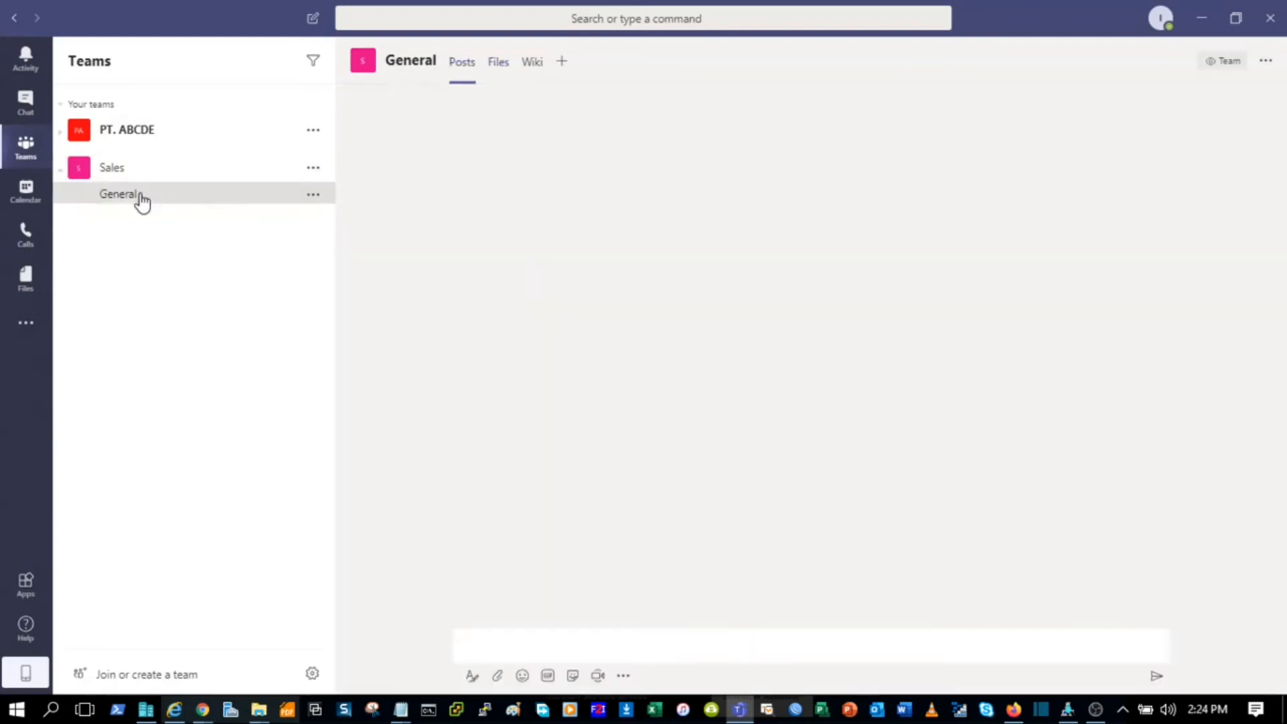
left_click(504, 71)
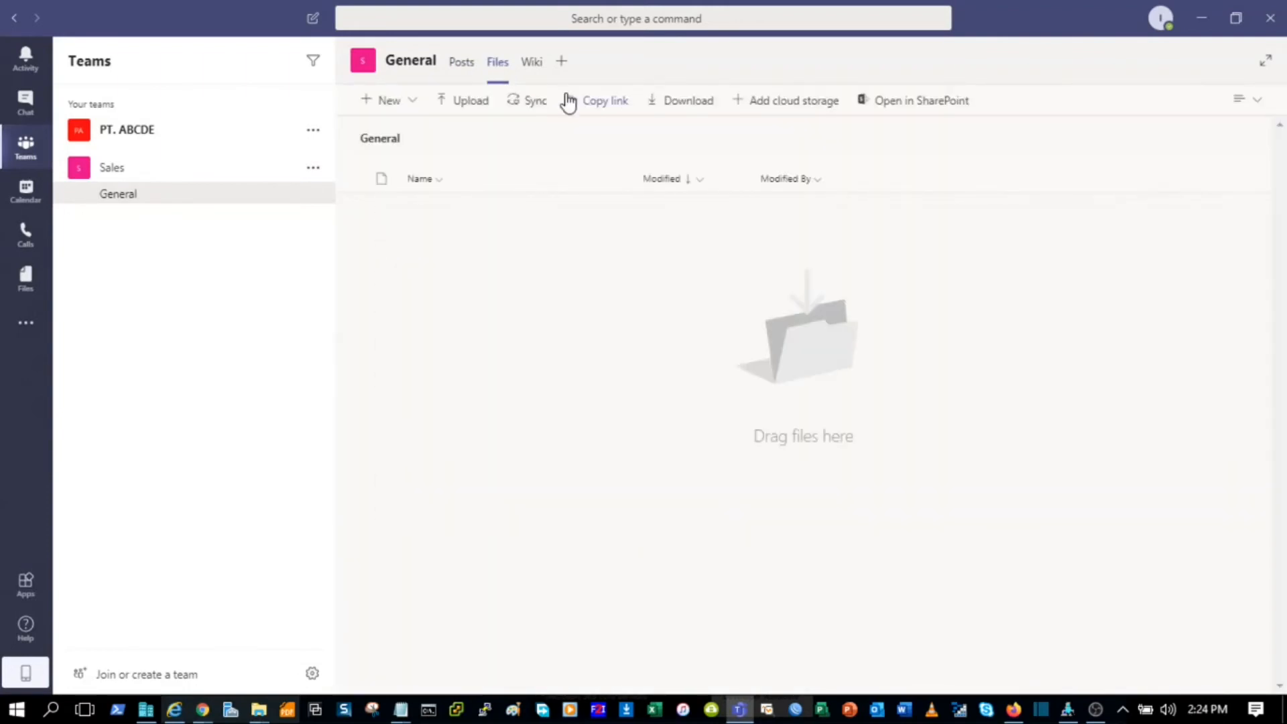
Step: Create a new folder named 'Data Sales' in the channel files and open it
left_click(413, 106)
left_click(419, 132)
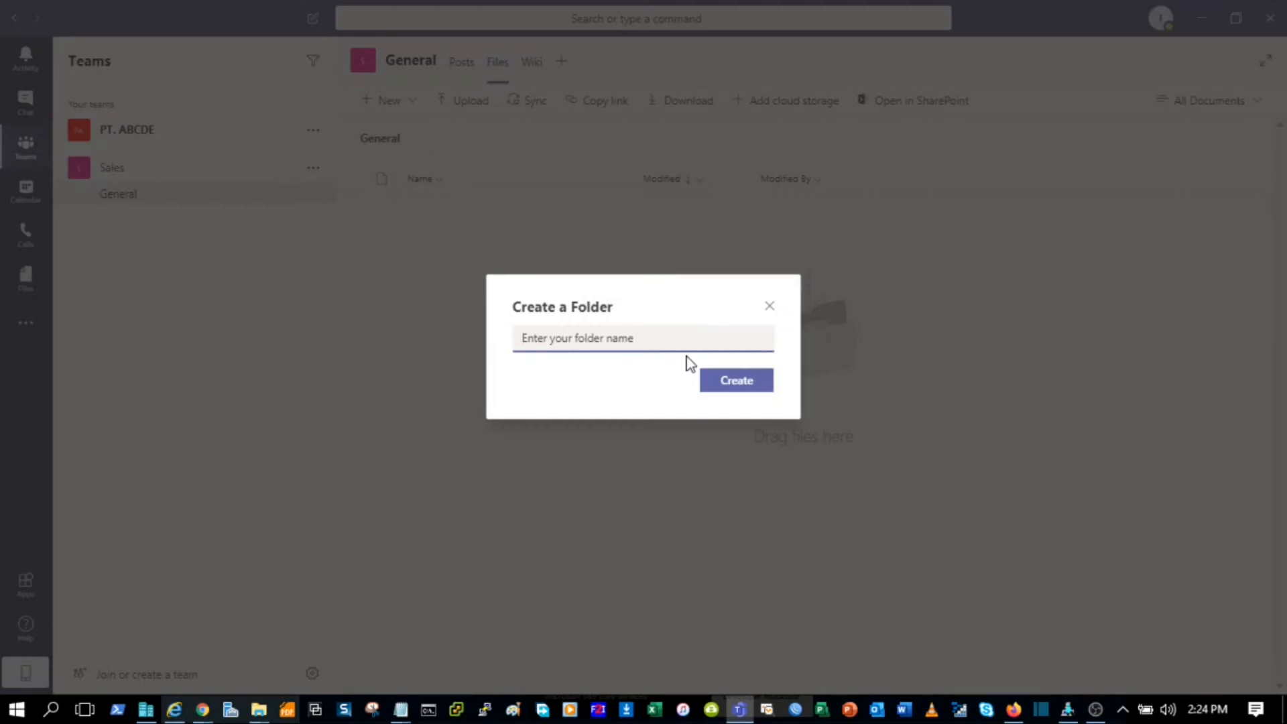
type("Data Sales")
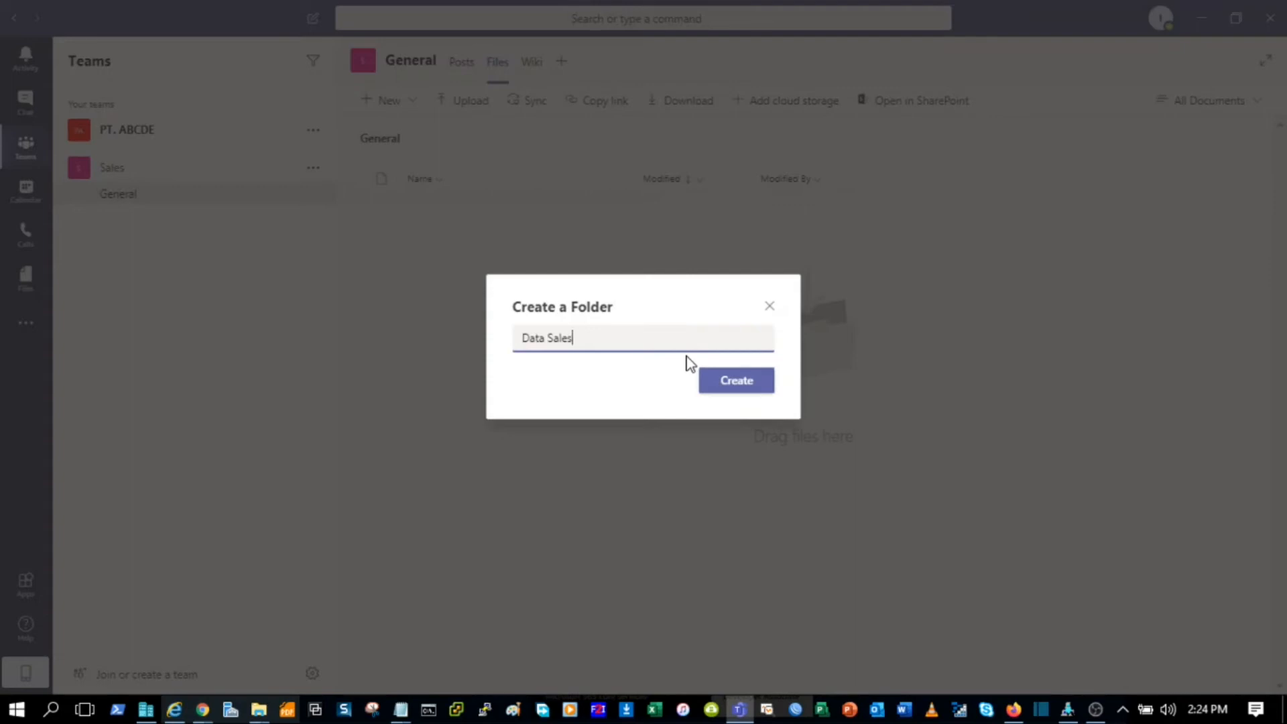
key("Return")
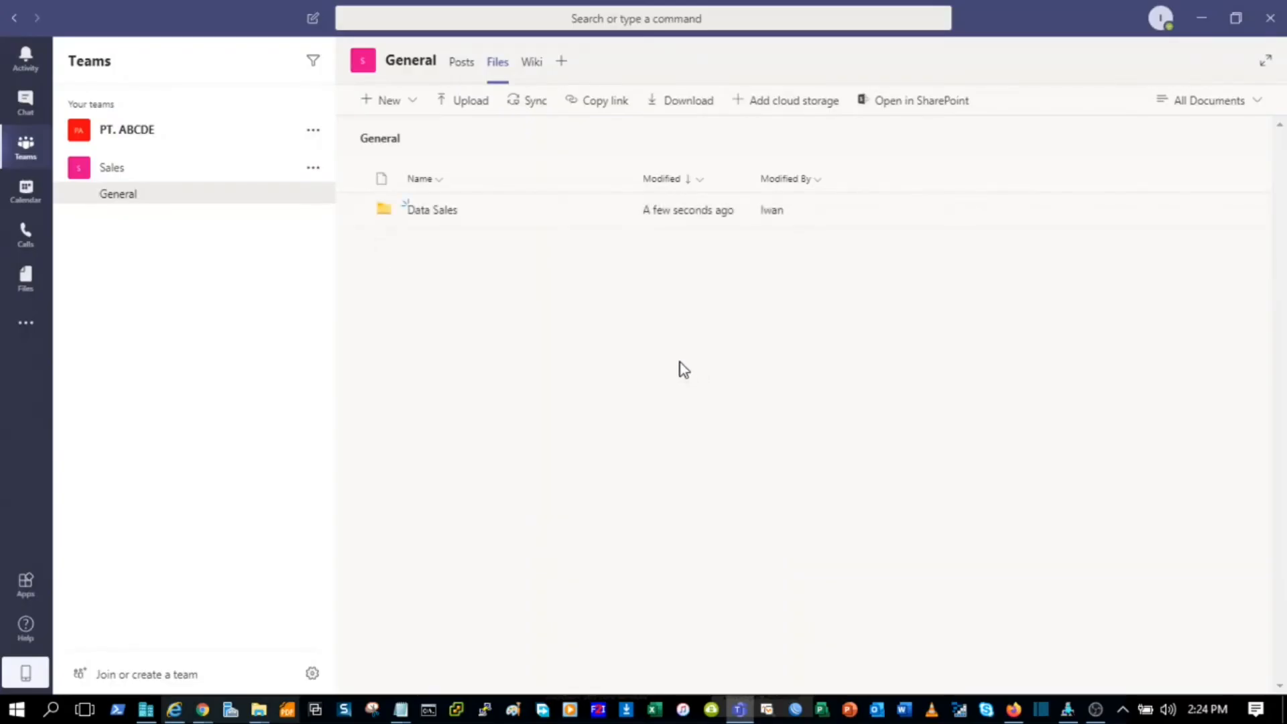
left_click(438, 211)
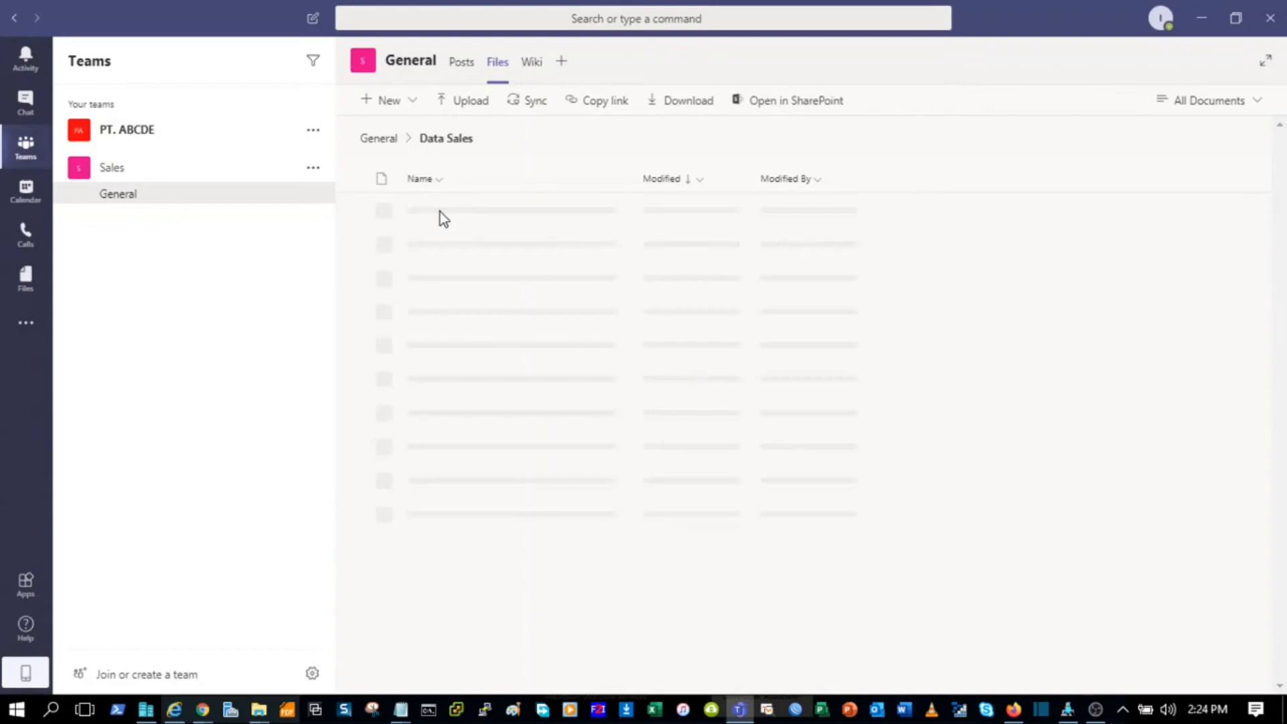
Step: Create a new Excel workbook named 'Sales 2020' in Data Sales and dismiss the privacy notice
left_click(415, 106)
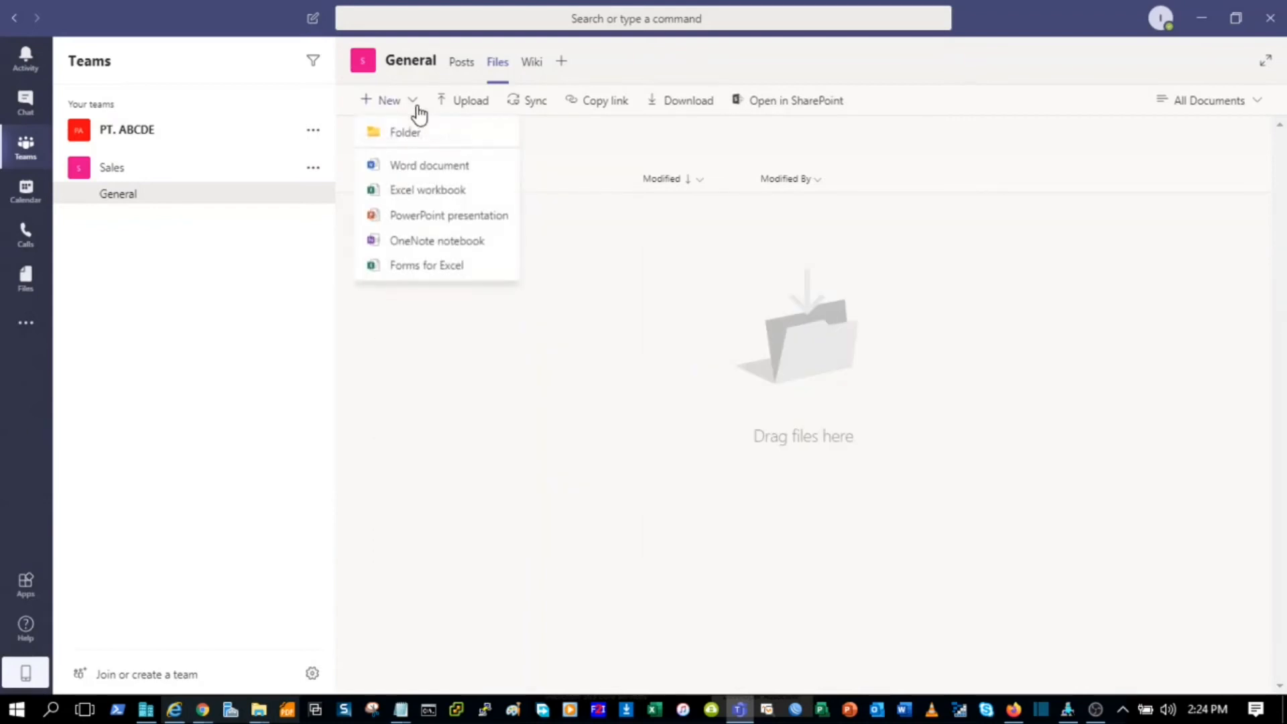
left_click(475, 193)
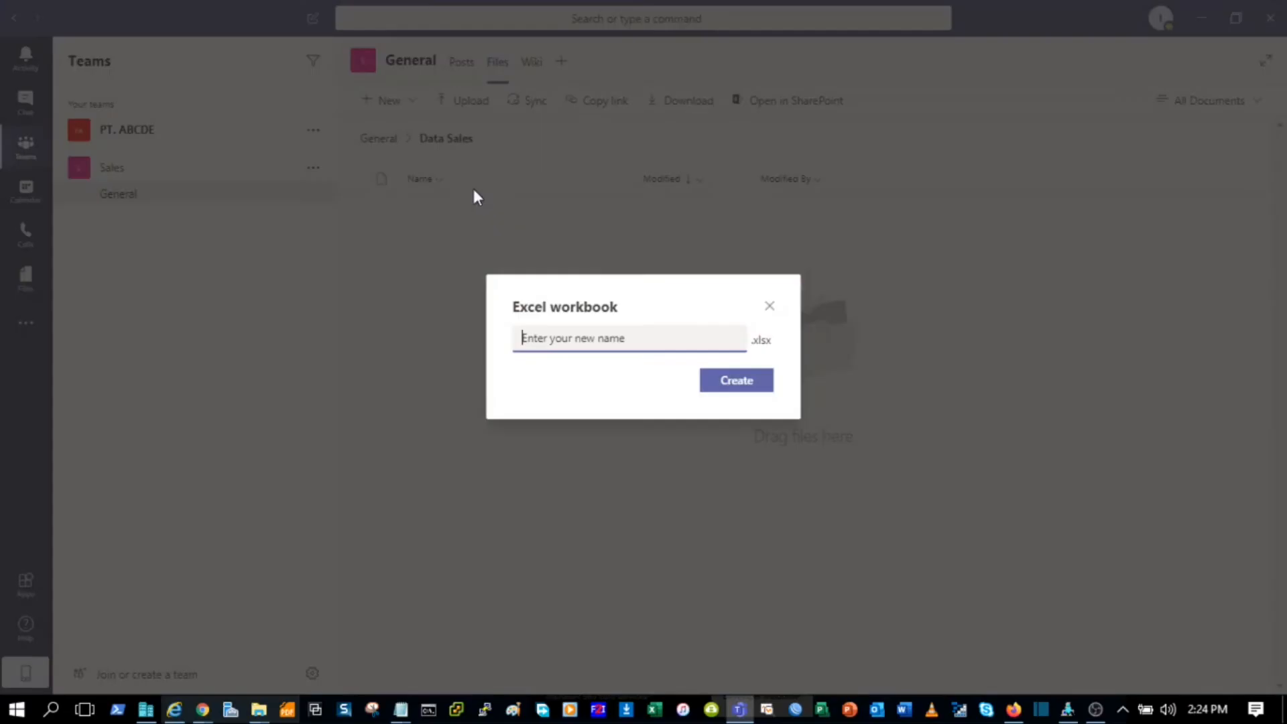
type("Sales 2020")
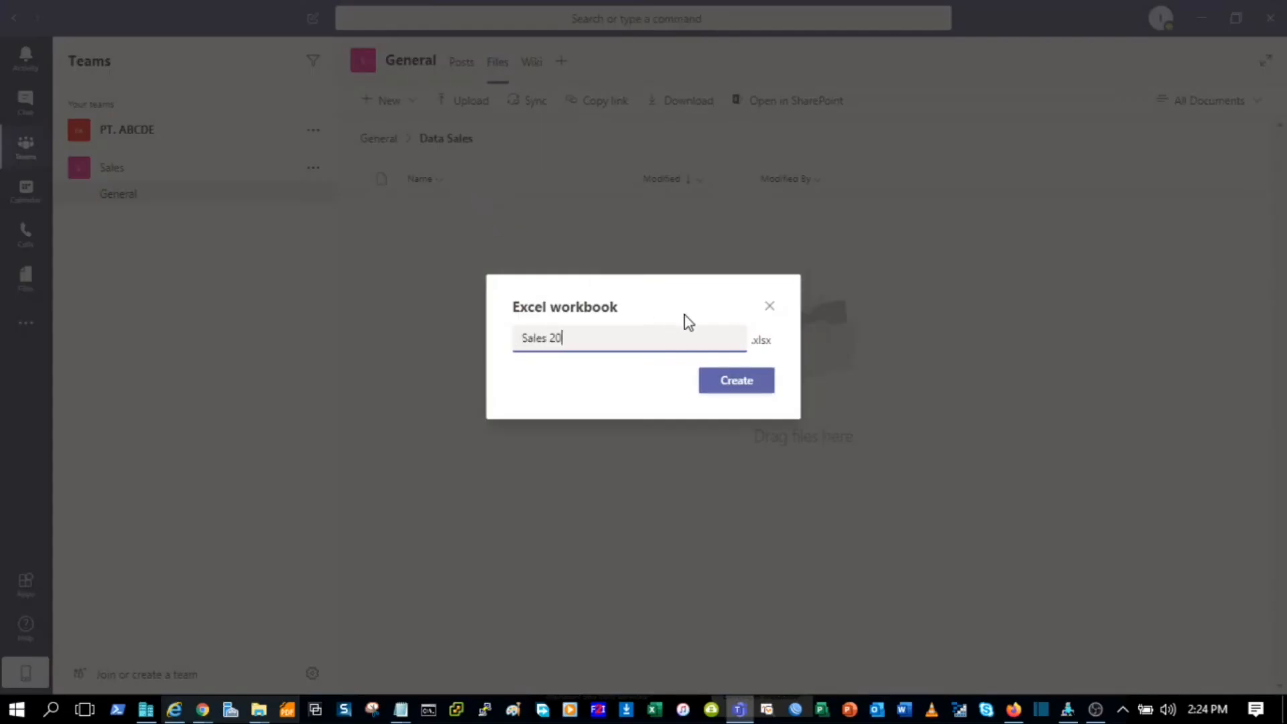
left_click(729, 395)
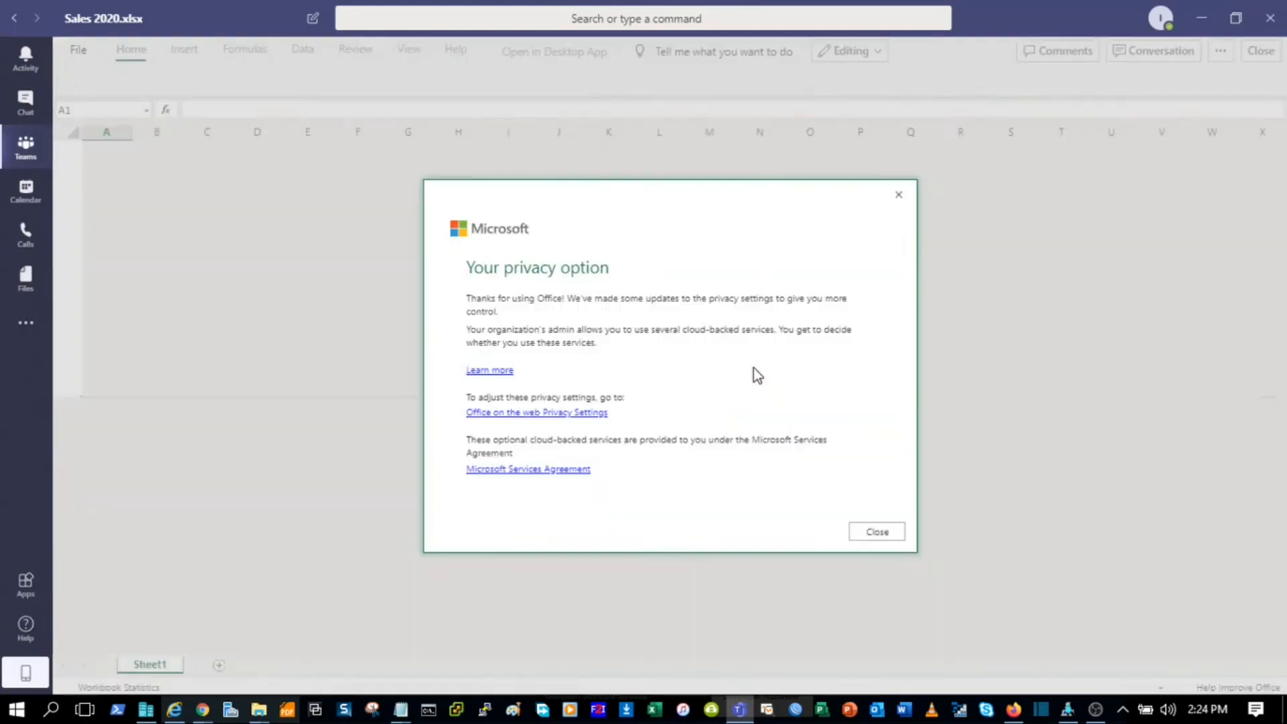
left_click(875, 531)
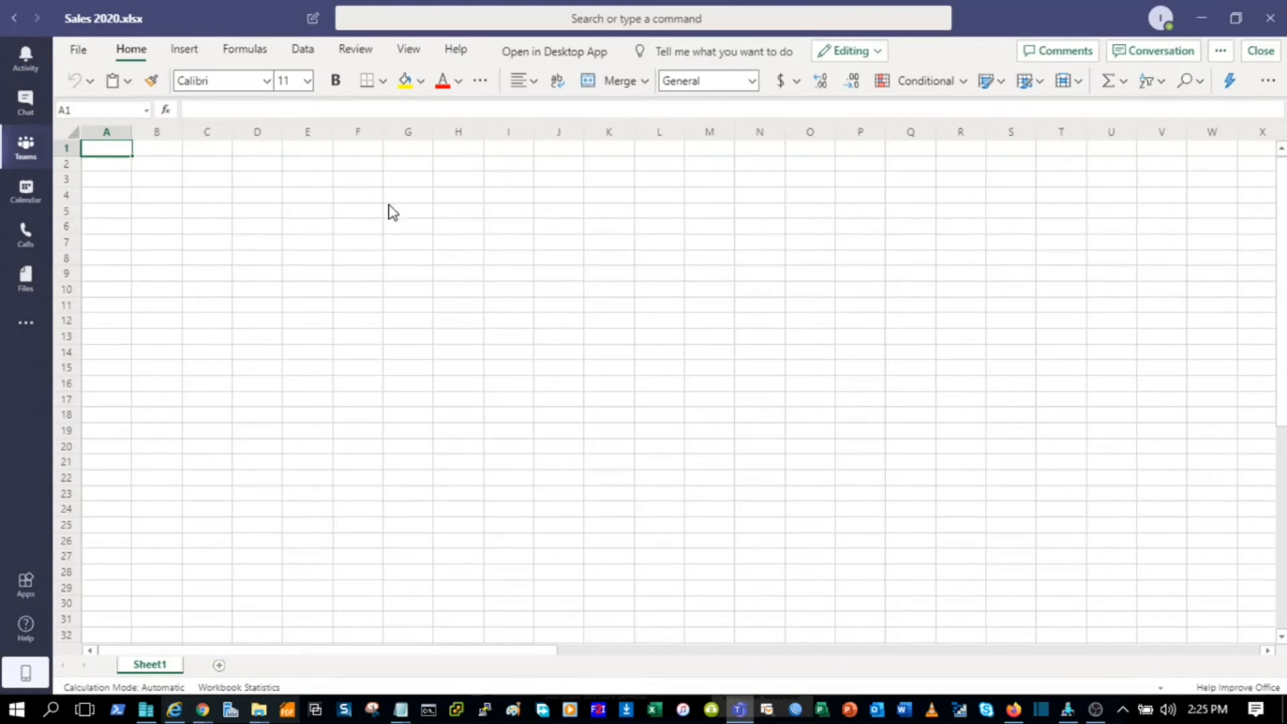
Step: Enter the headers 'date' in A1 and 'sales' in B1
left_click(114, 168)
type("date")
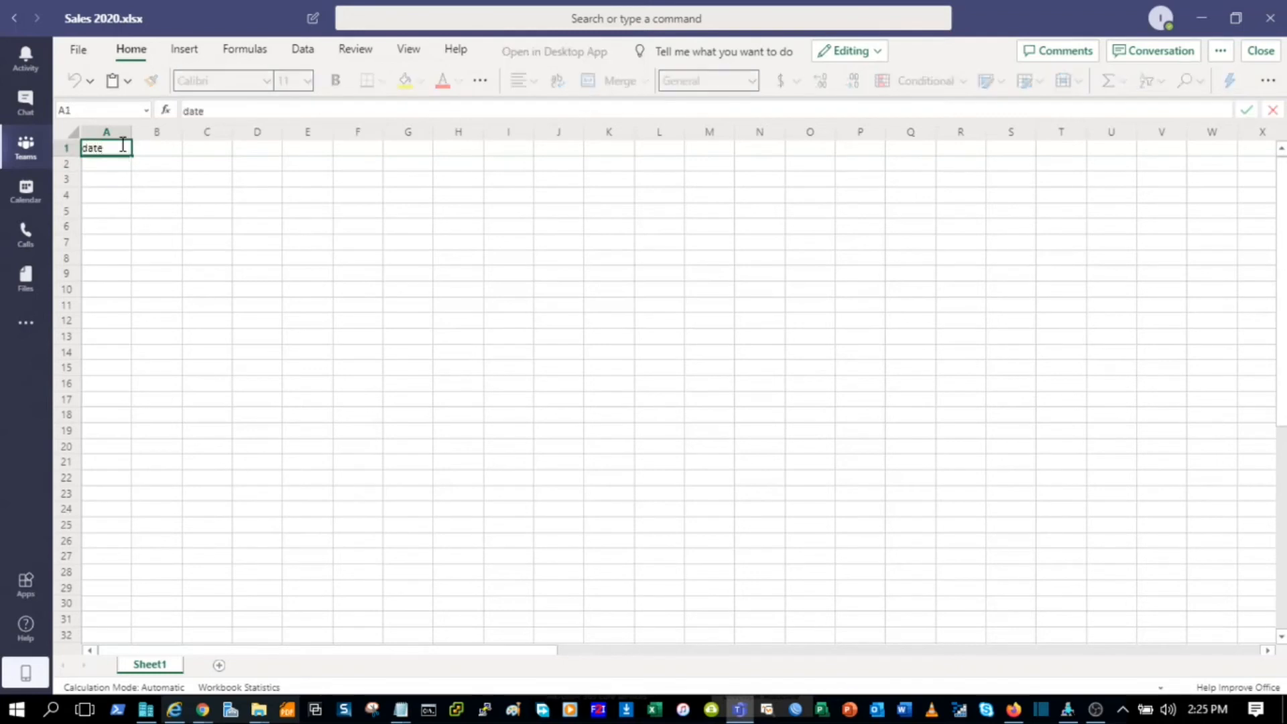
key("Tab")
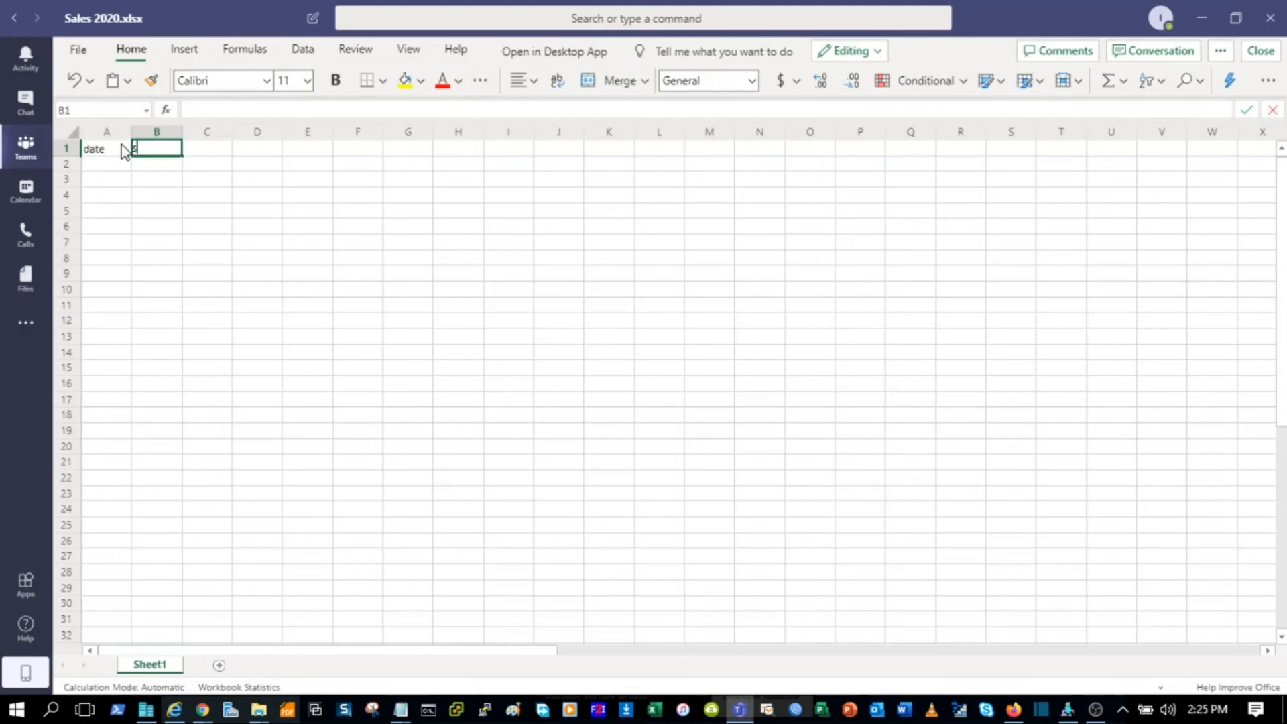
type("sales")
key("Return")
Step: Enter 26 May 2020 in A2, widening column A to fit the date
left_click(108, 165)
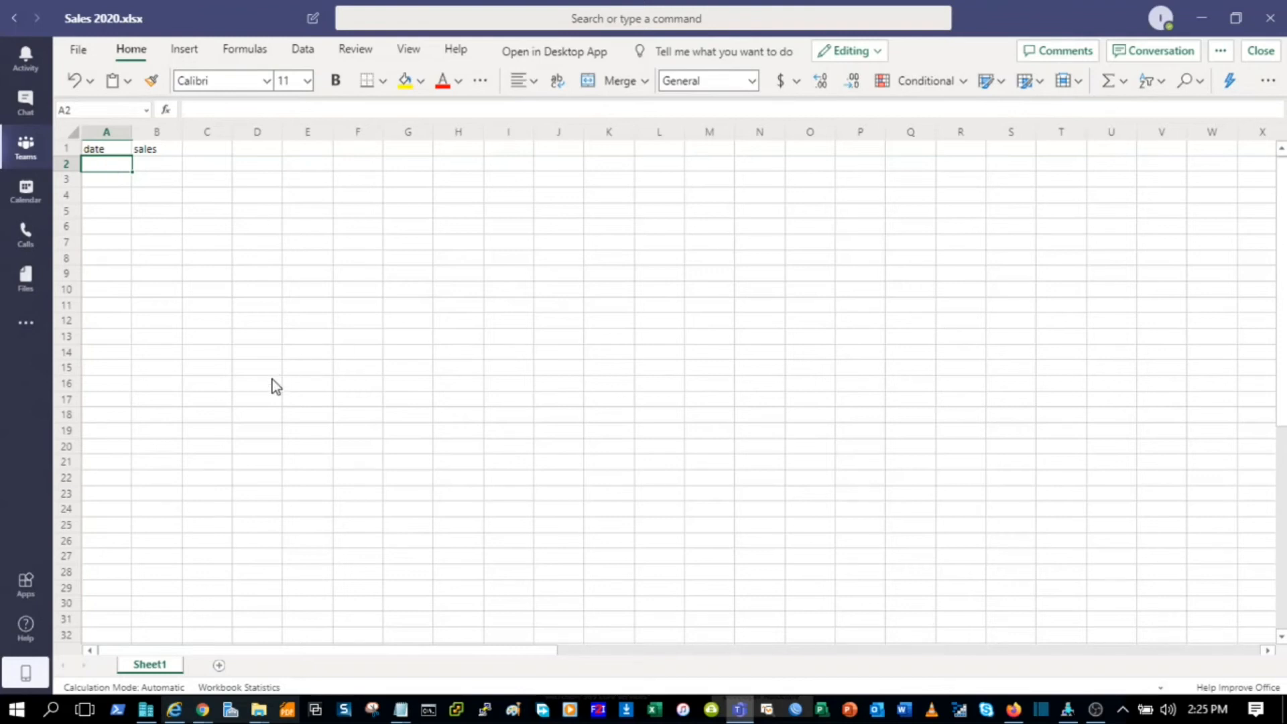
type("26")
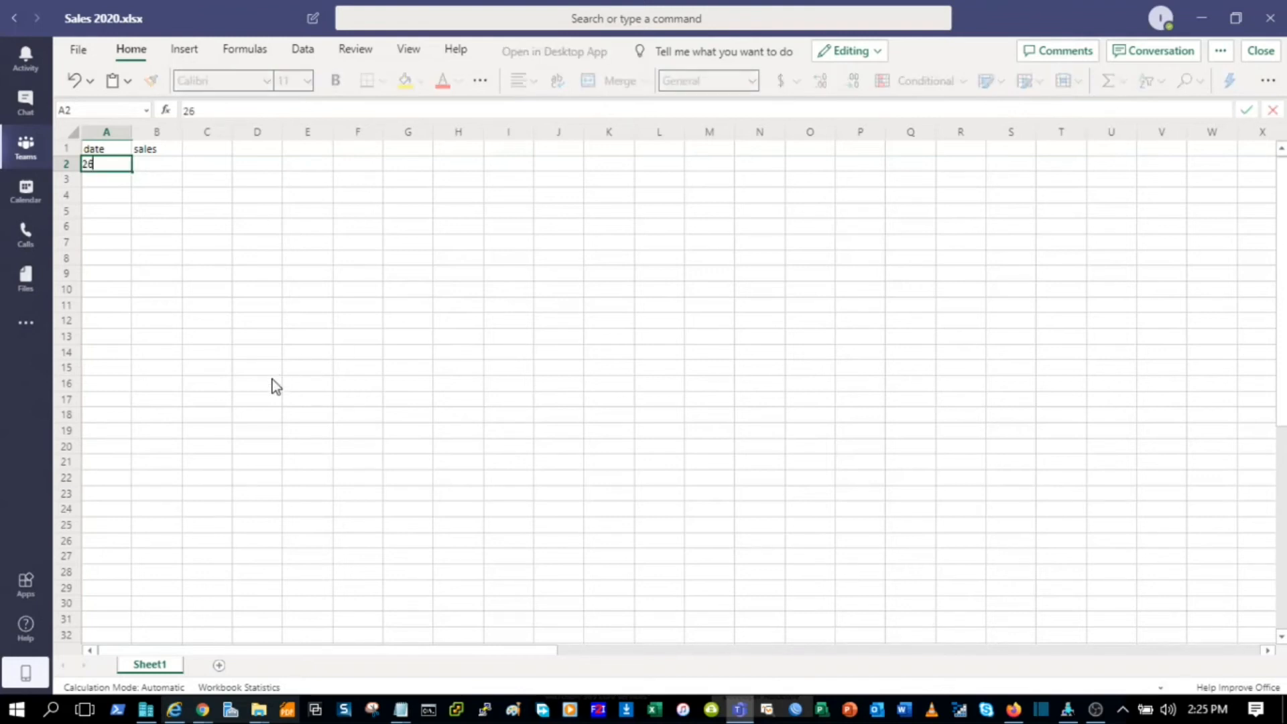
type(" mei 2020")
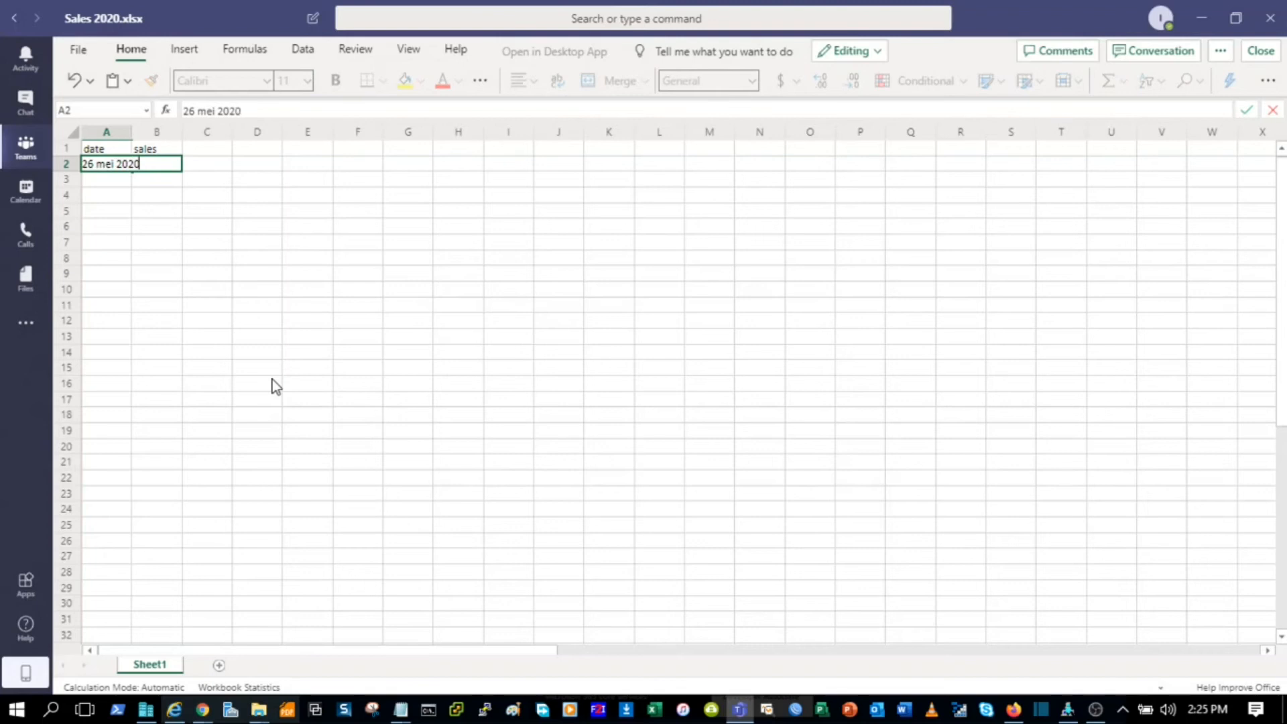
key("Return")
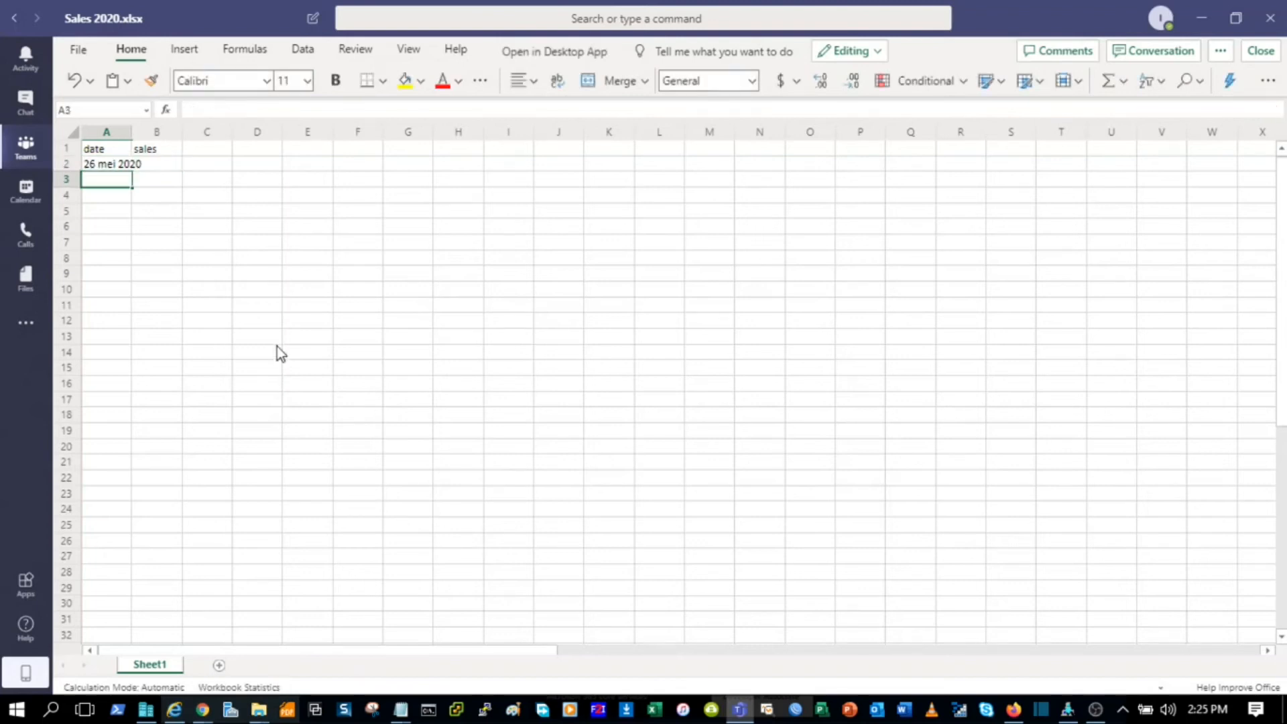
left_click_drag(131, 126, 131, 127)
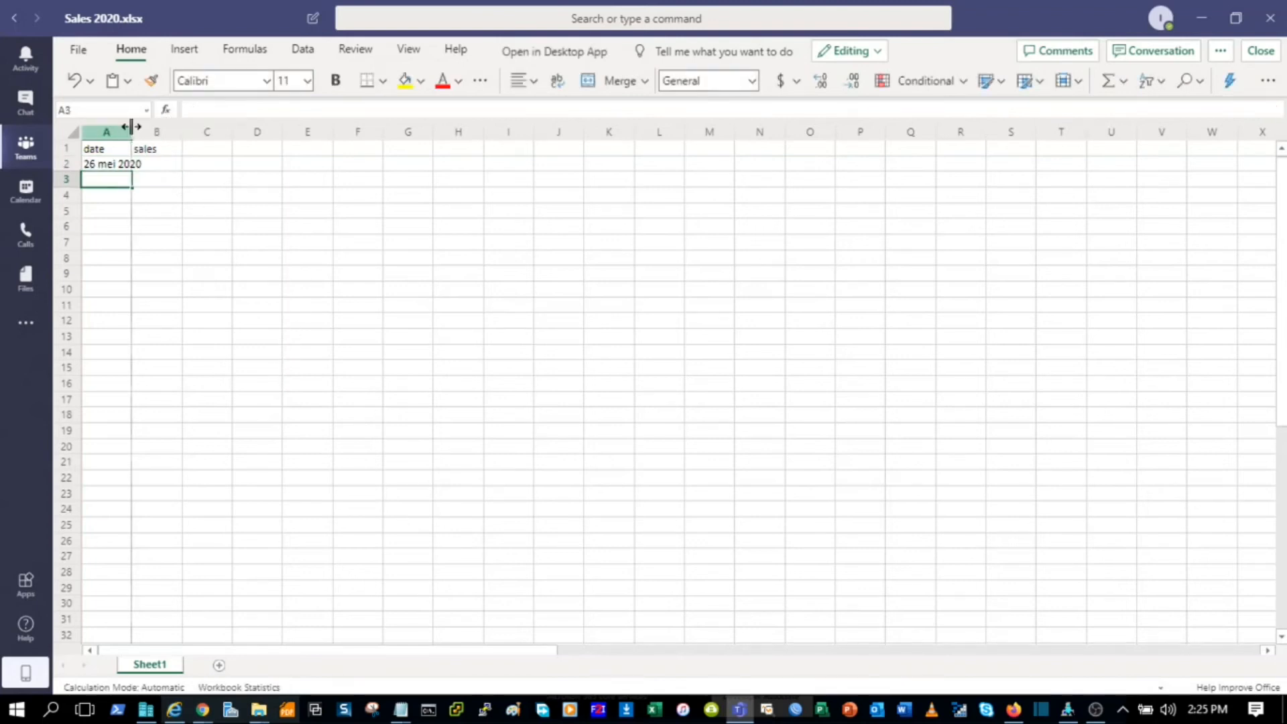
left_click(122, 169)
type("26")
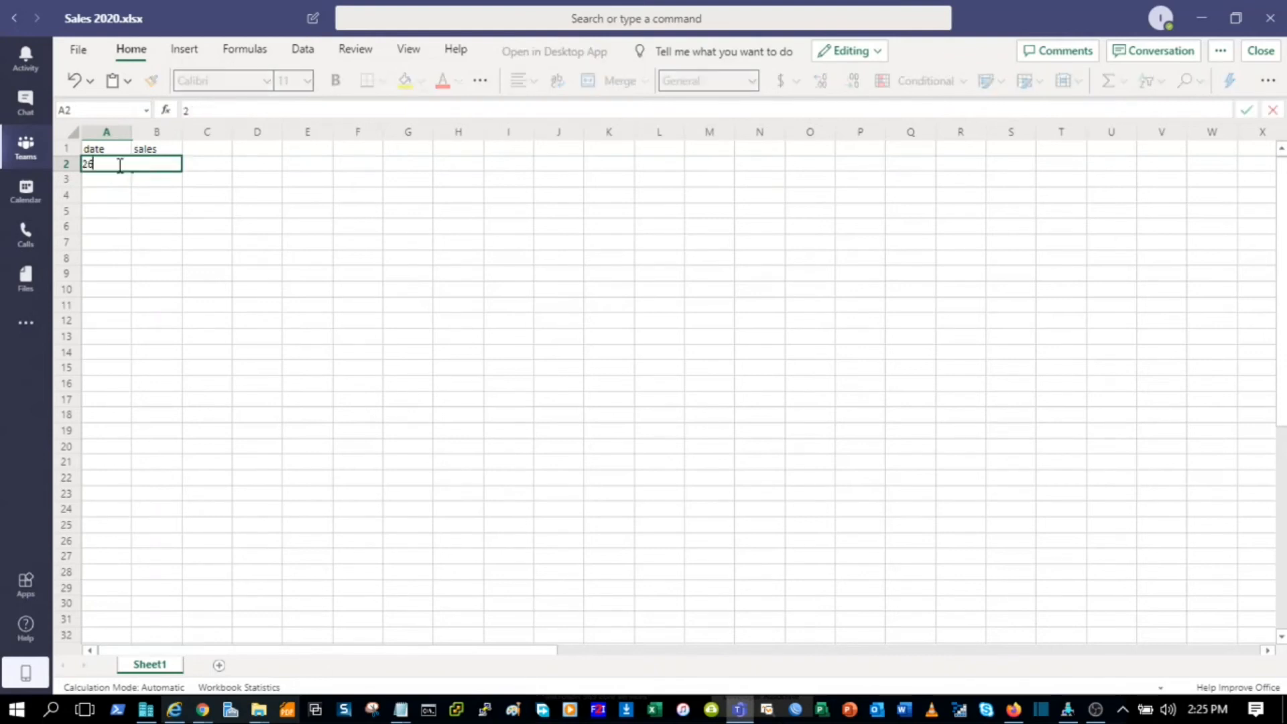
type(" may 2020")
key("Return")
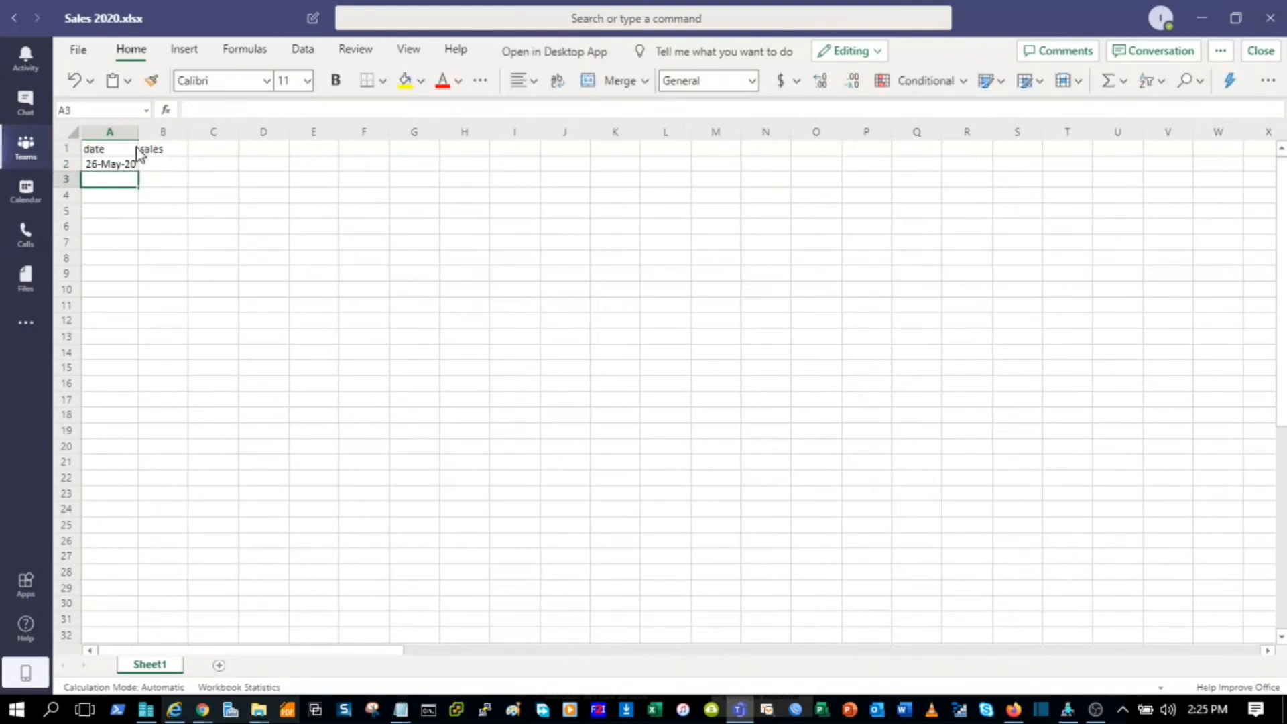
left_click(107, 163)
Step: Enter 5000 in B2 and close the workbook
left_click(159, 167)
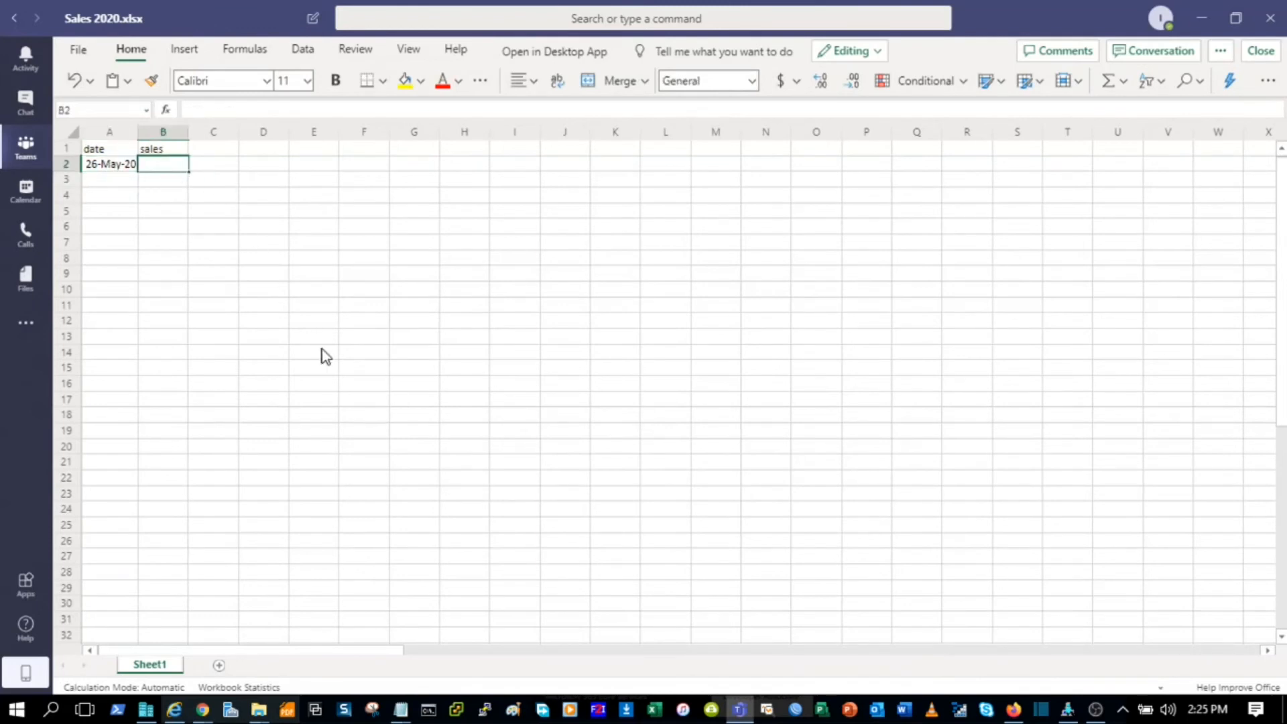
type("5000")
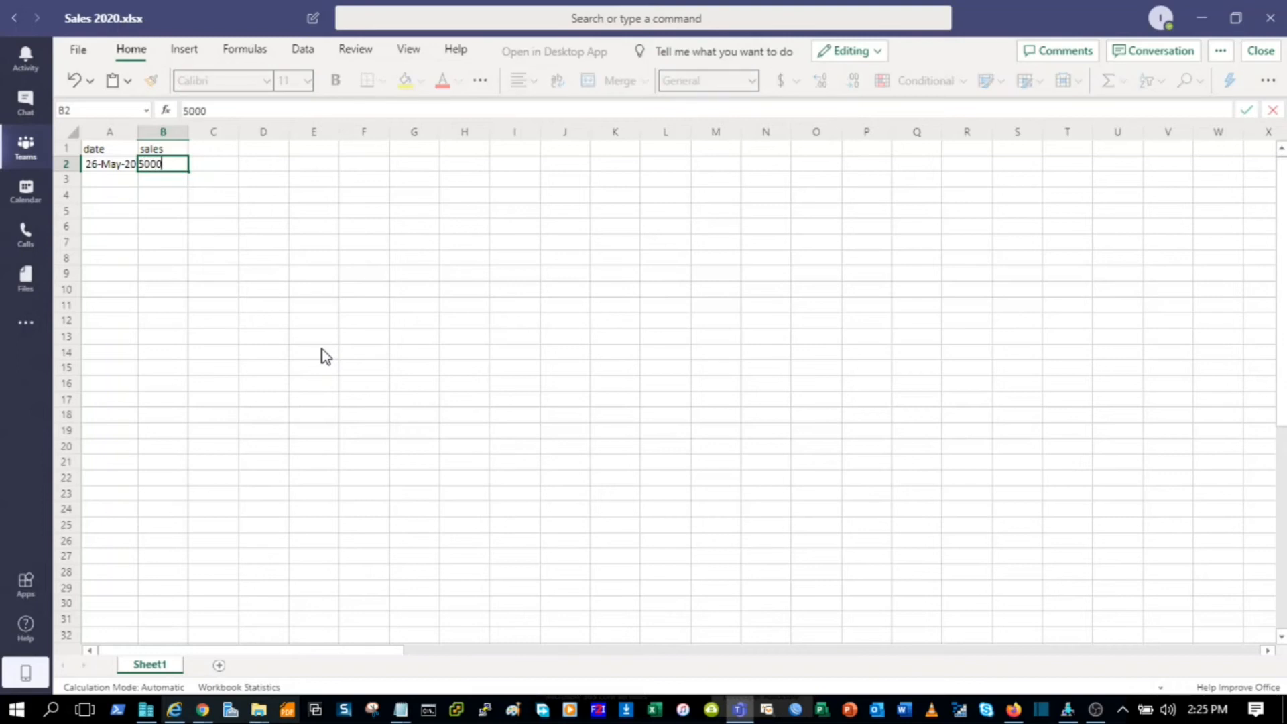
key("Return")
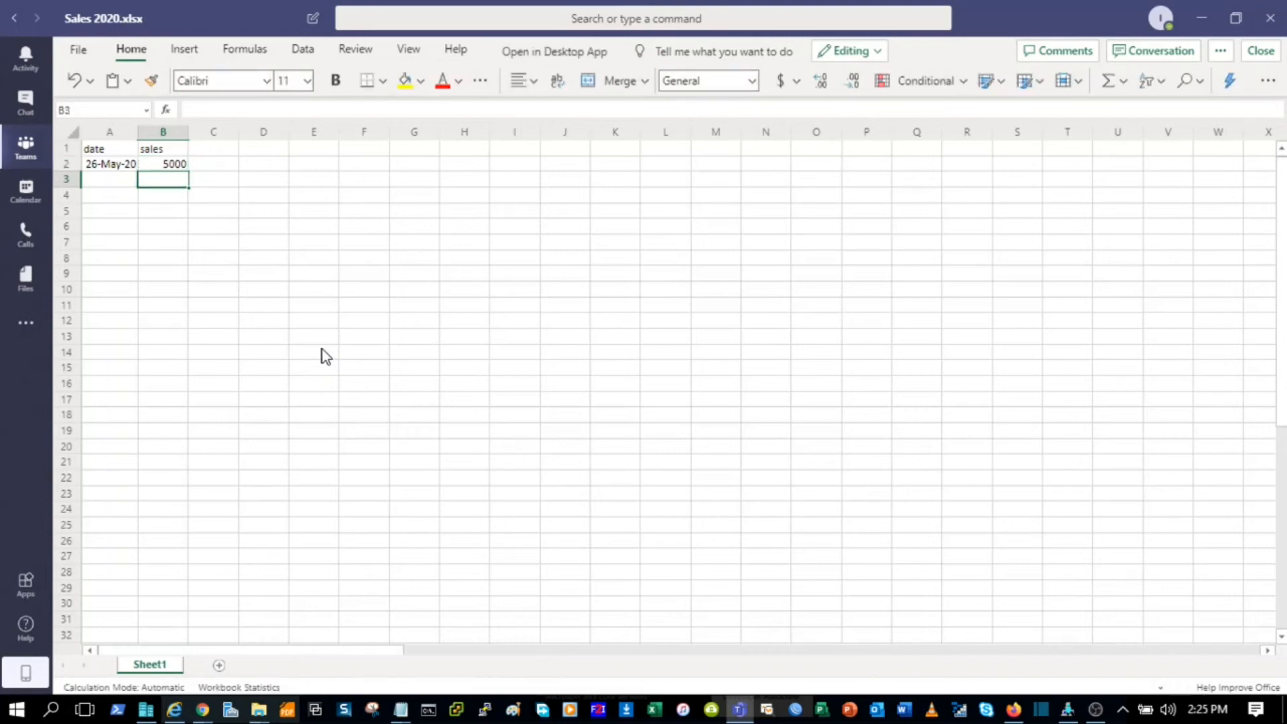
left_click(173, 166)
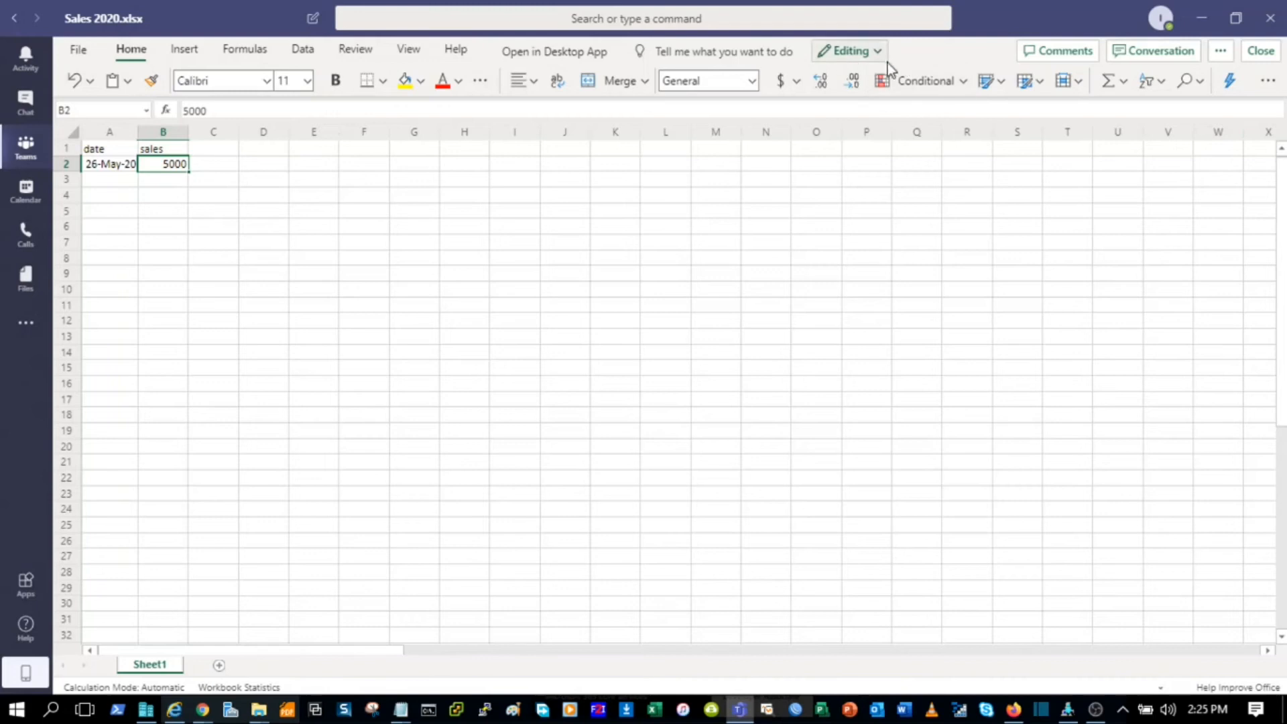
left_click(1260, 51)
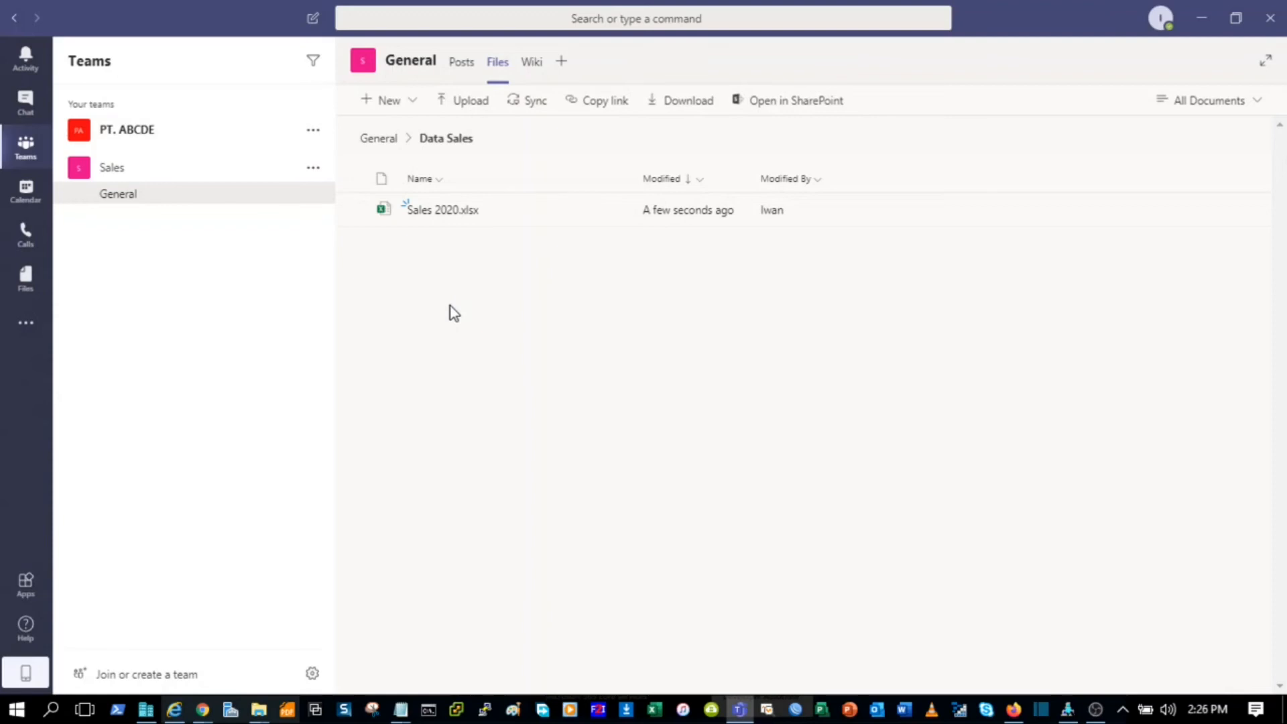
Step: In the browser's Teams window, open Sales 2020.xlsx from the General channel's Data Sales folder
left_click(208, 714)
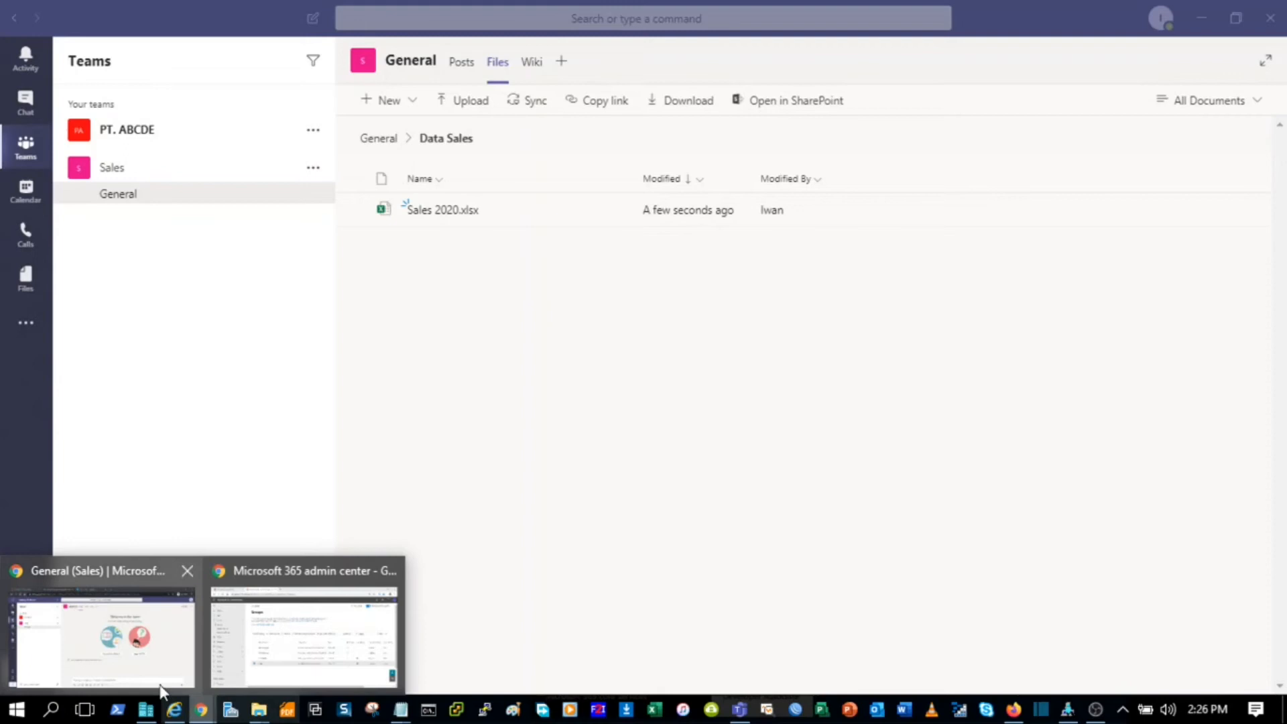
left_click(138, 667)
left_click(1262, 90)
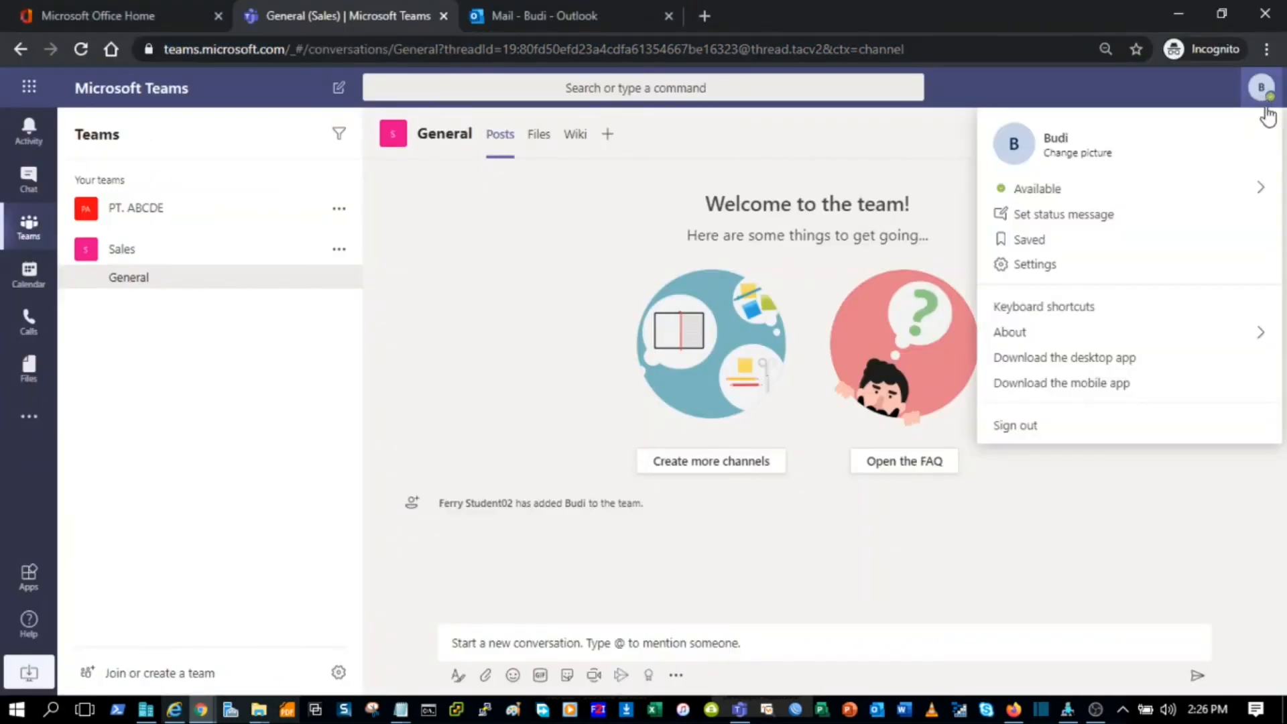
left_click(173, 417)
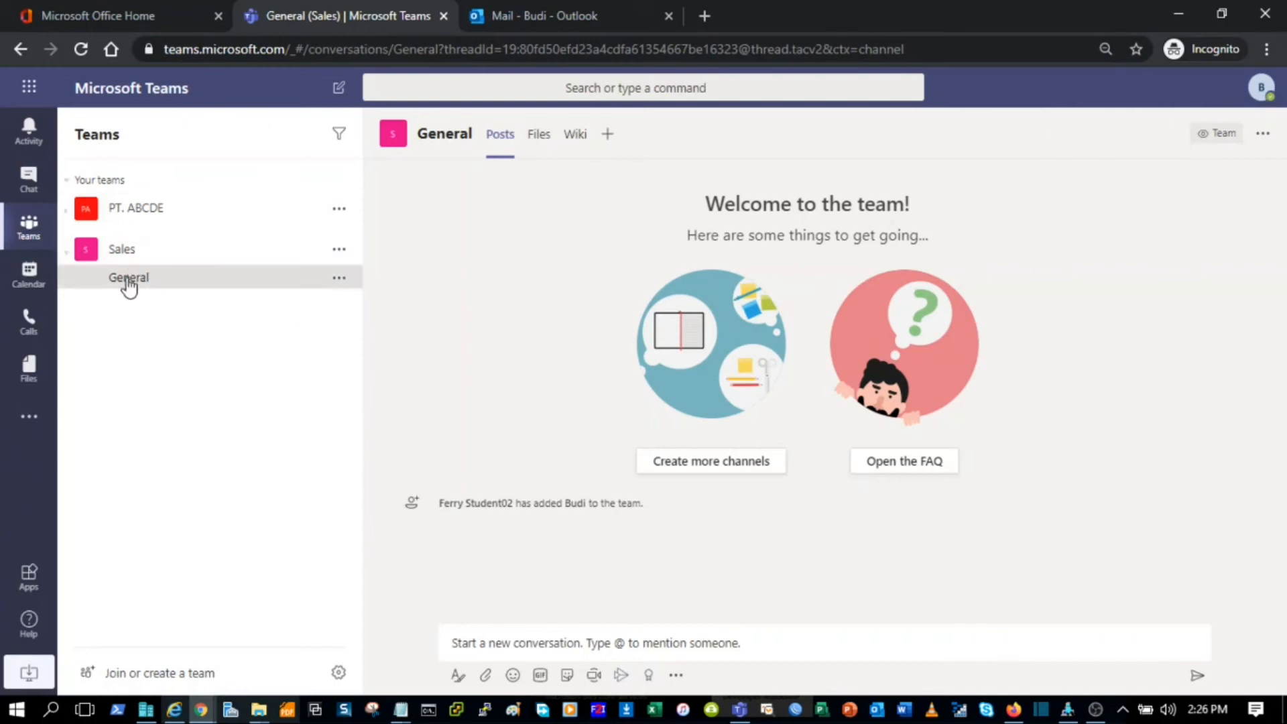
left_click(541, 137)
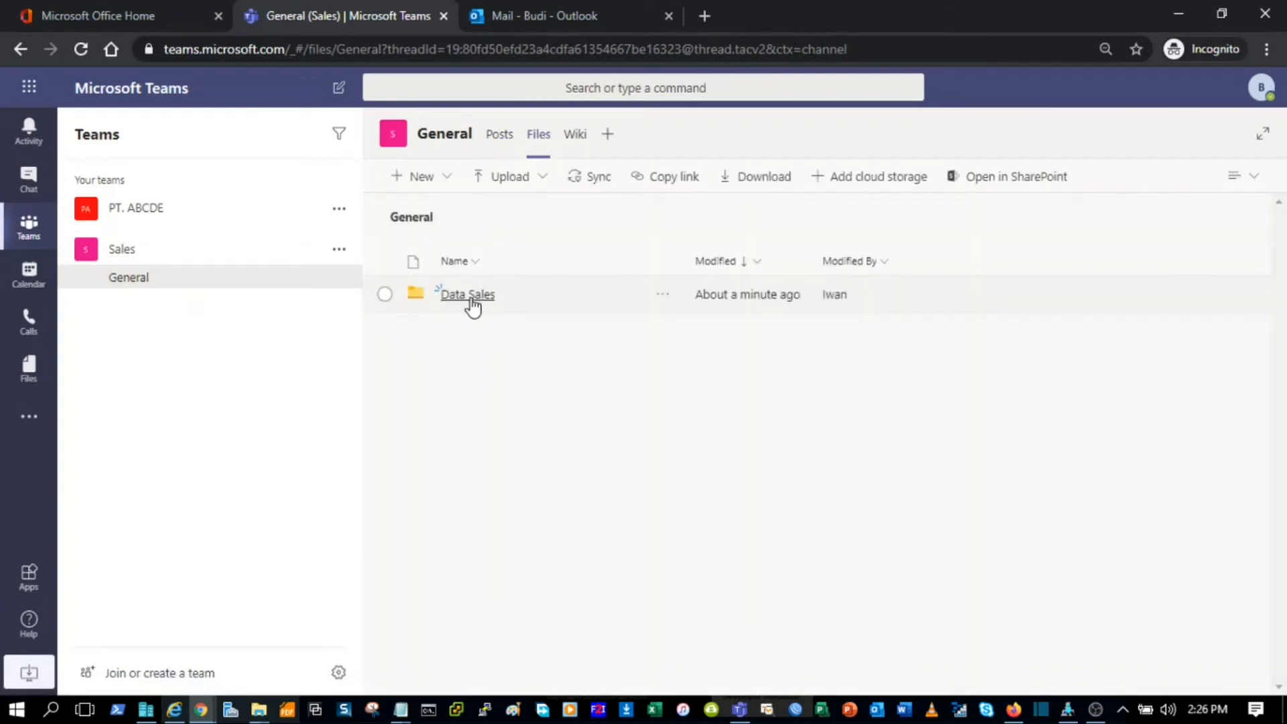
left_click(472, 296)
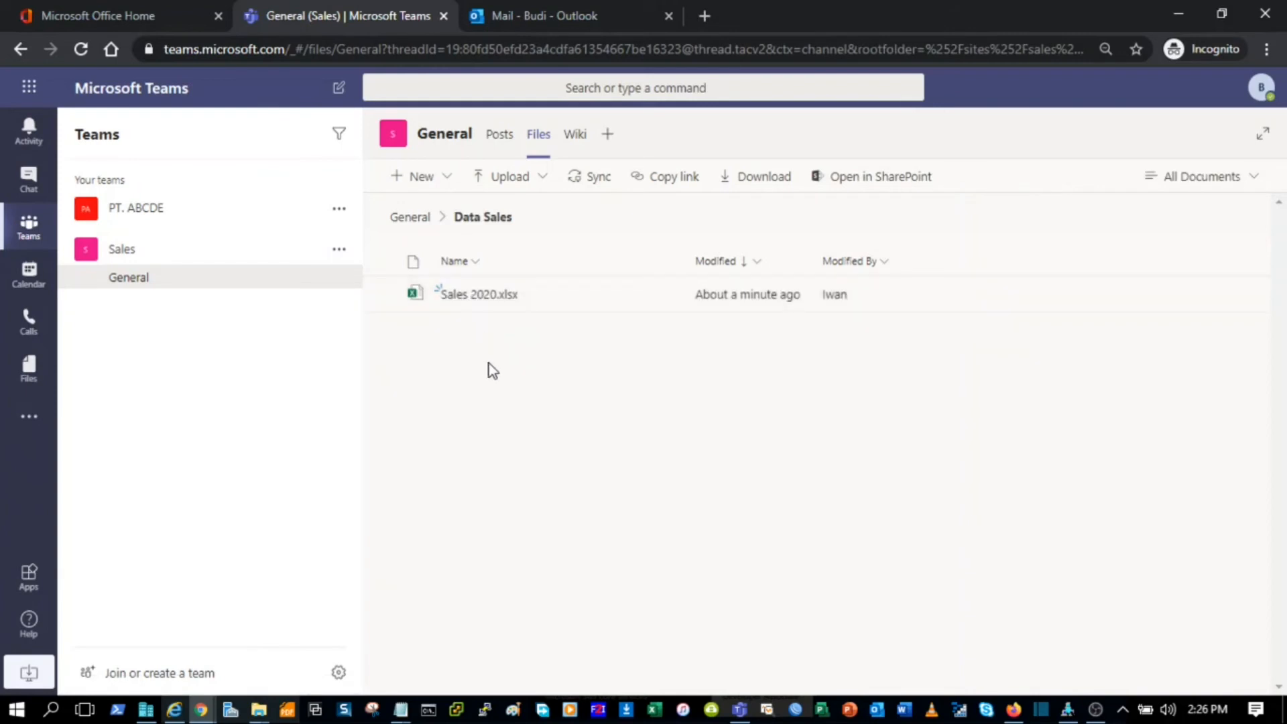
left_click(494, 306)
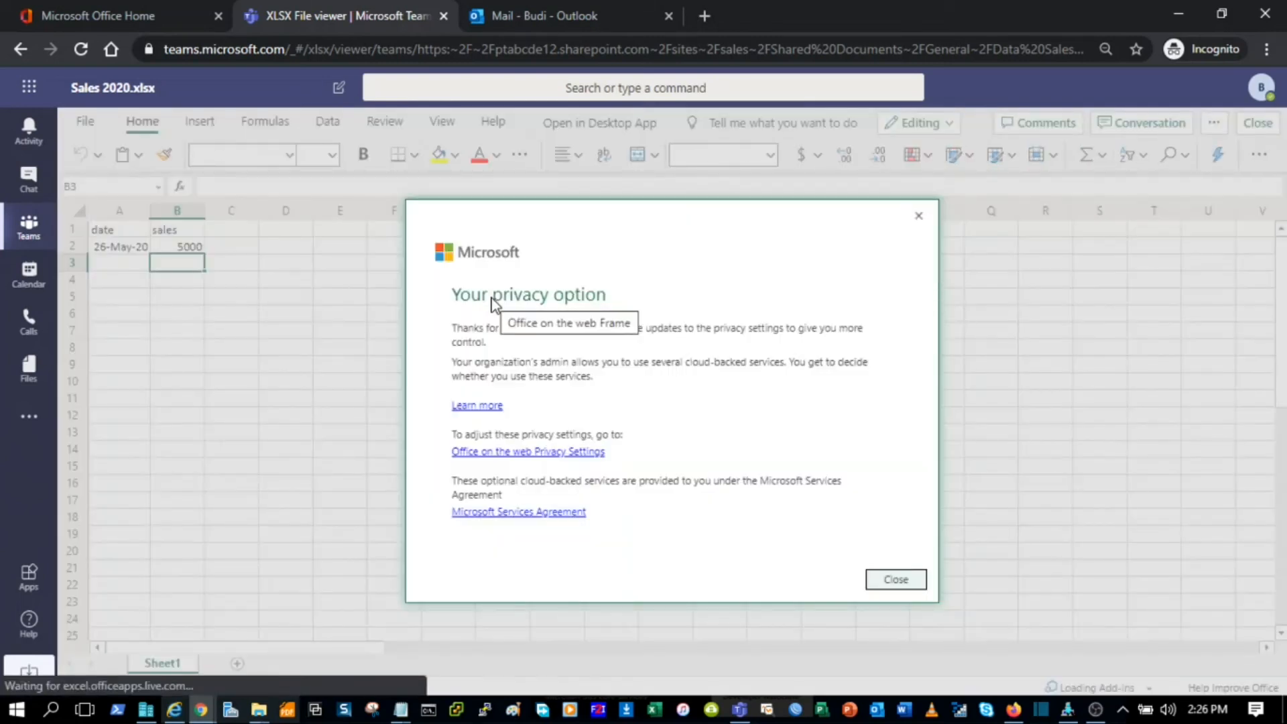
Step: Add a row with 27 May 2020, sales 6000, and an author note in C3
left_click(891, 581)
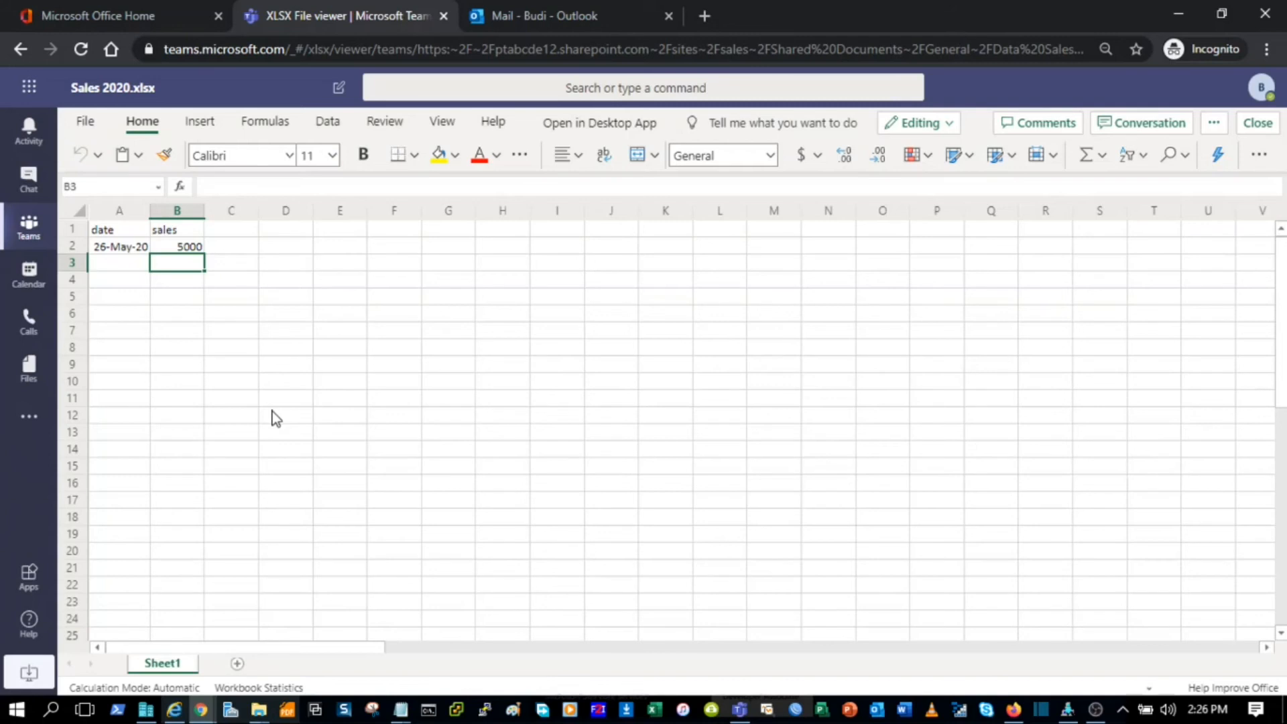
left_click(121, 264)
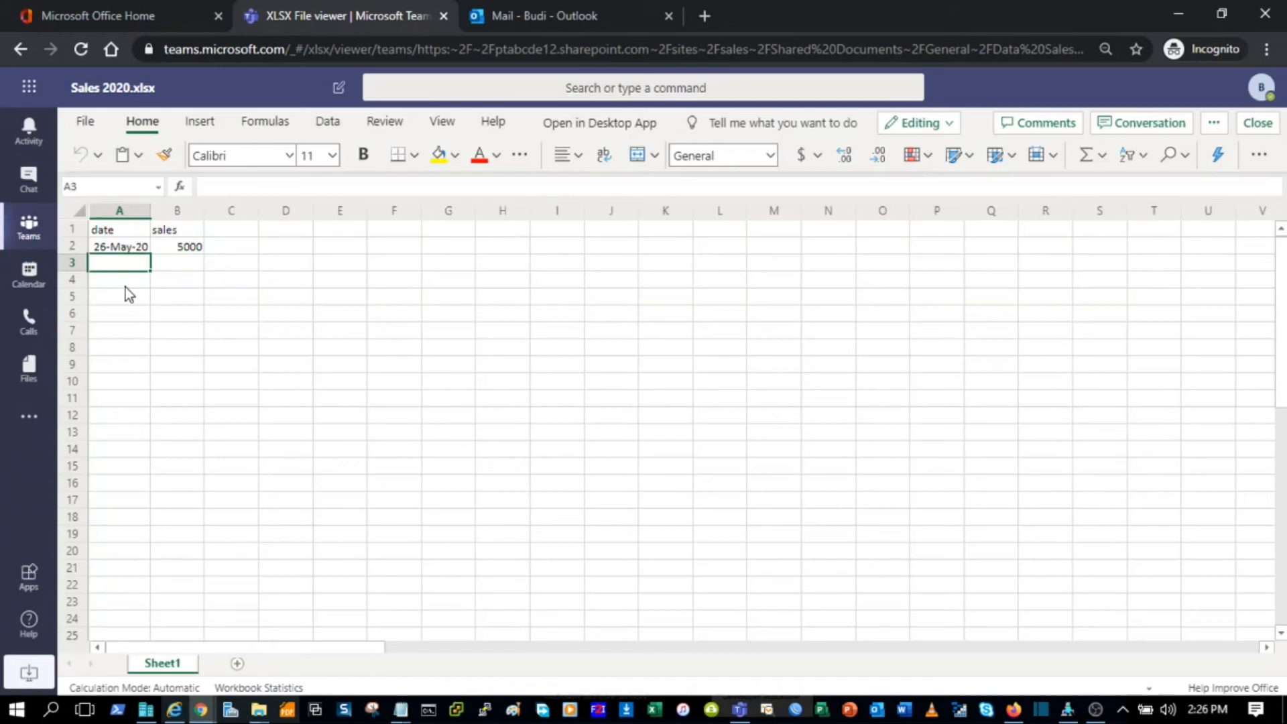
type("27 may 2020")
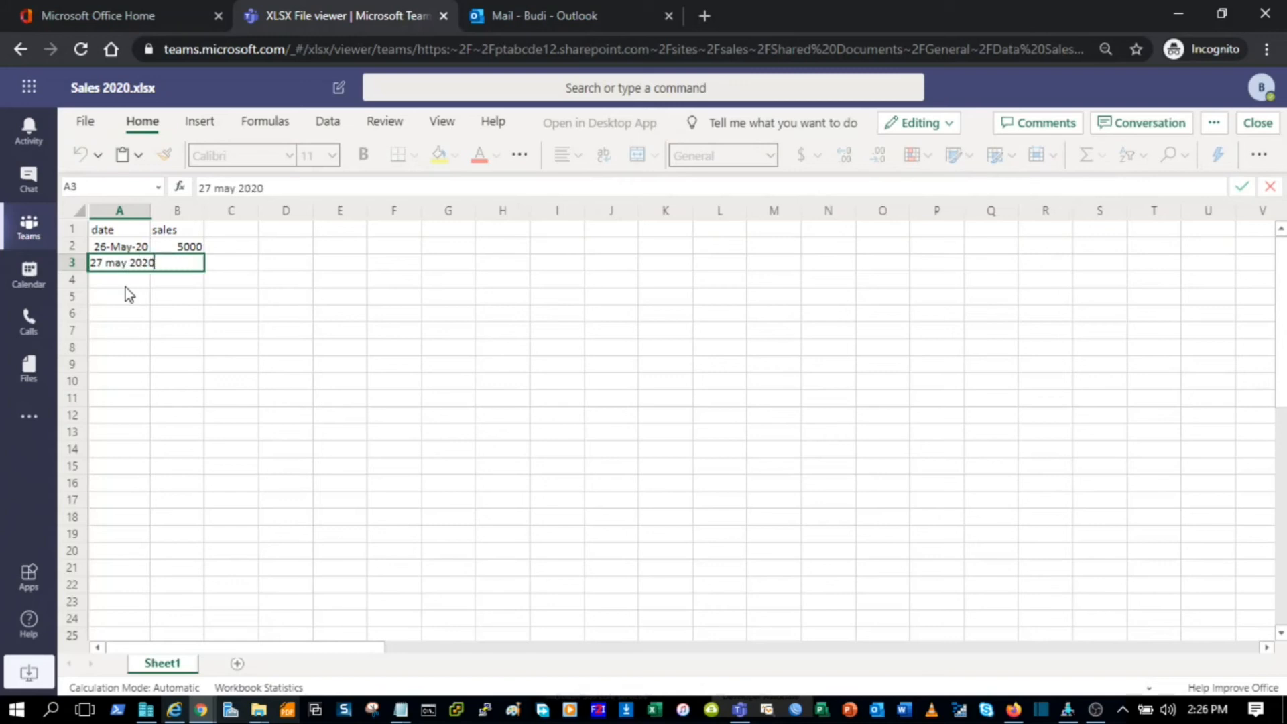
key("Tab")
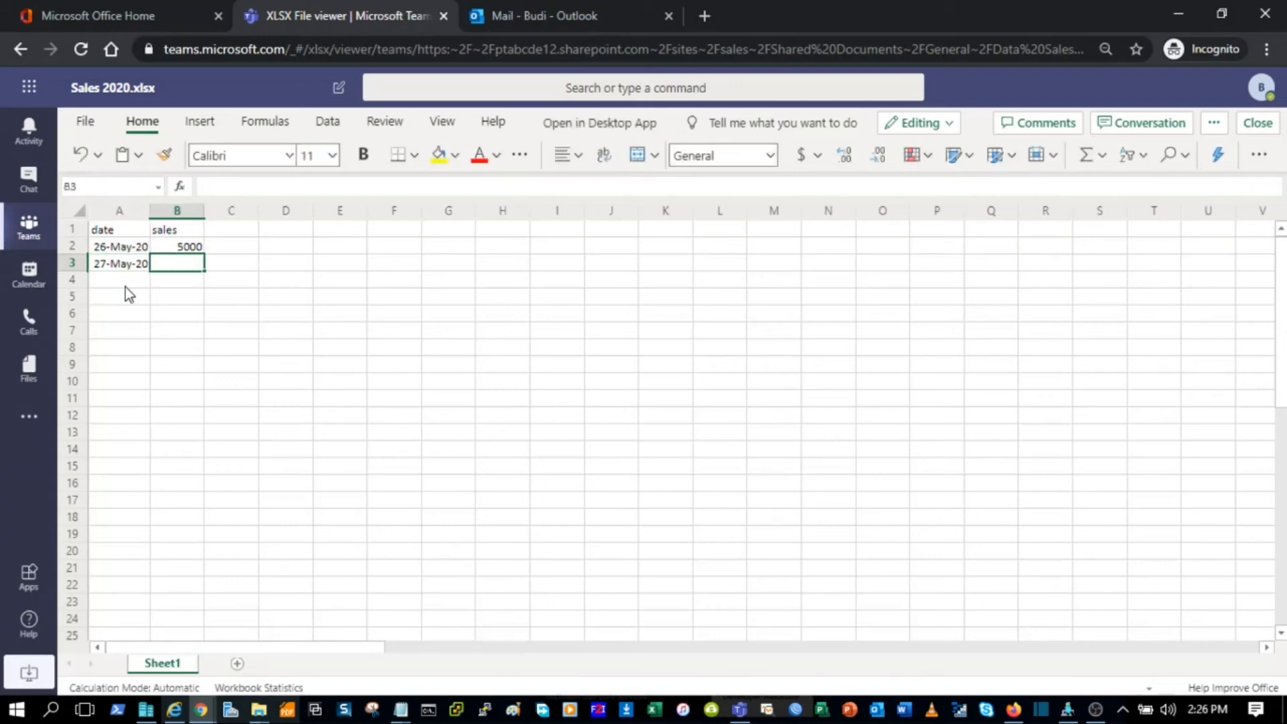
type("6000")
key("Tab")
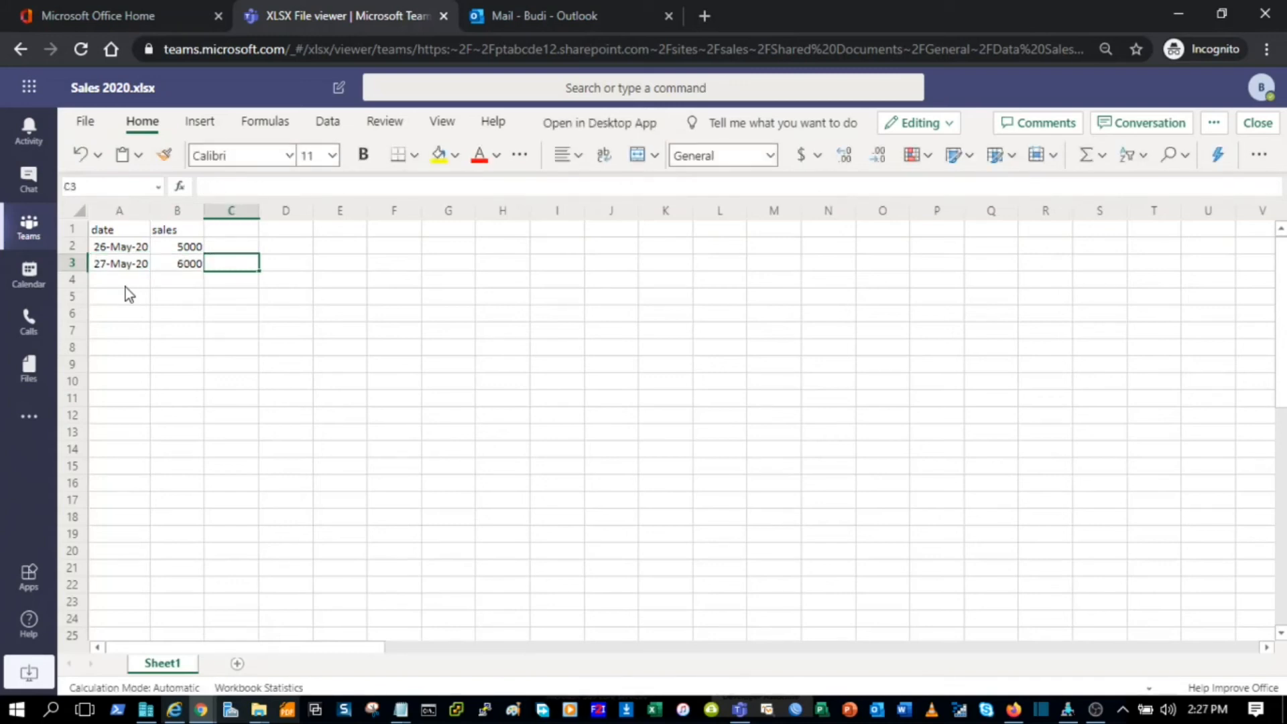
type("by budi")
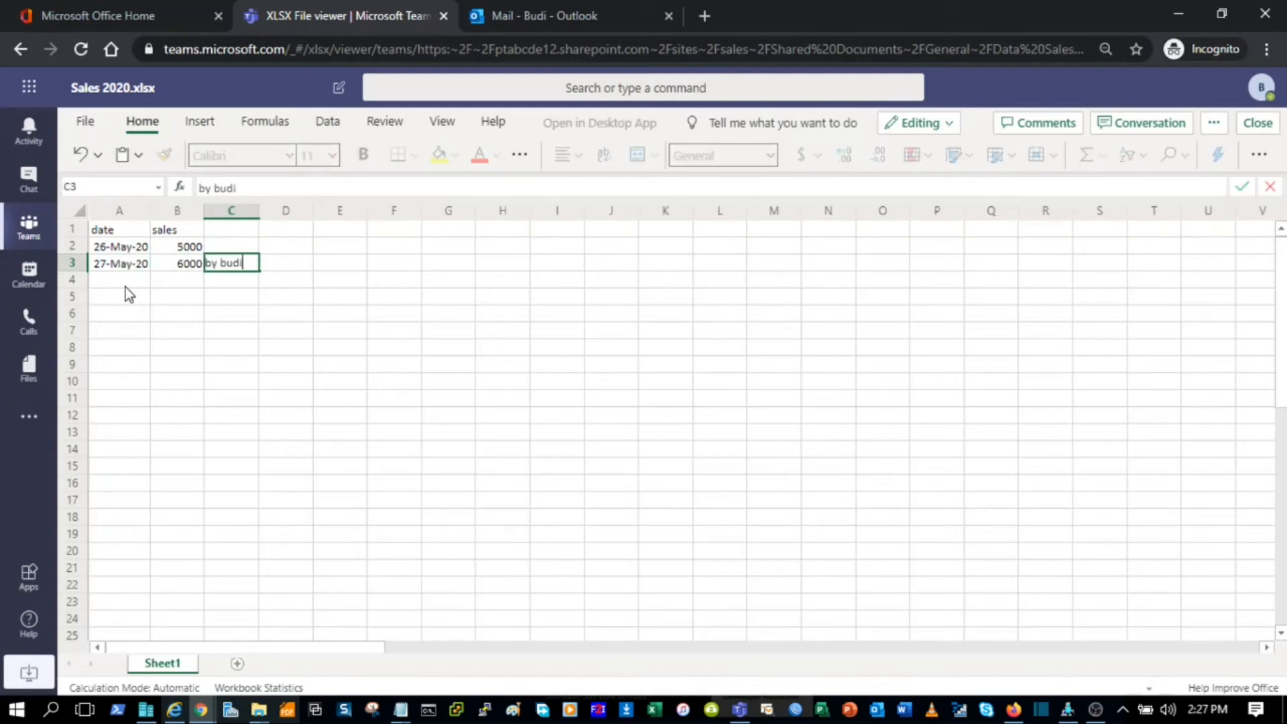
left_click(224, 347)
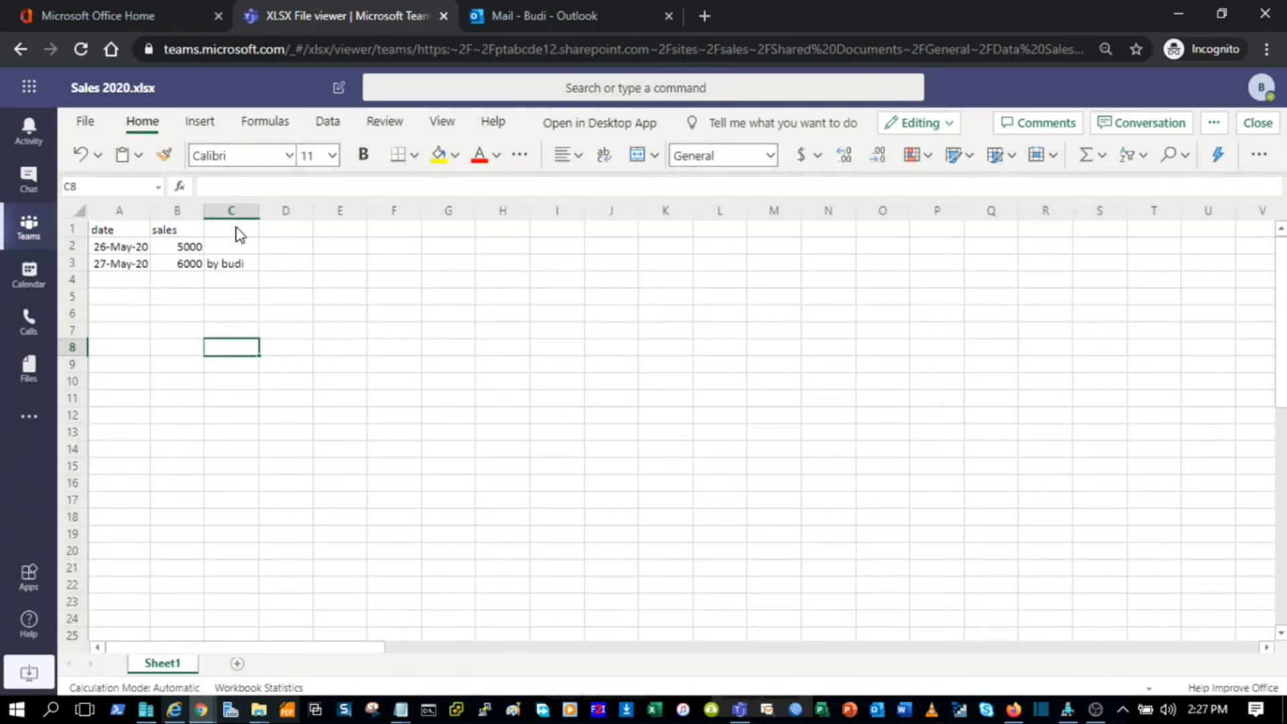
Step: Add the heading 'person' in C1 and close the workbook
left_click(238, 233)
type("person")
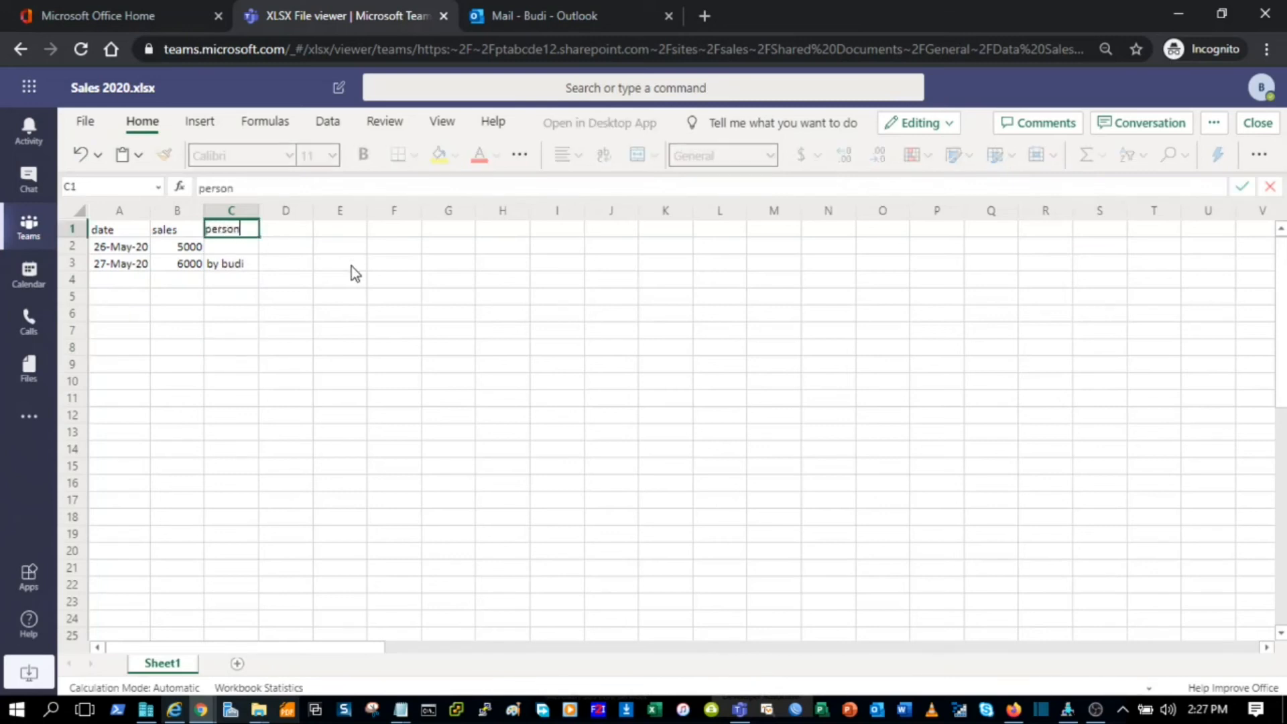
key("Return")
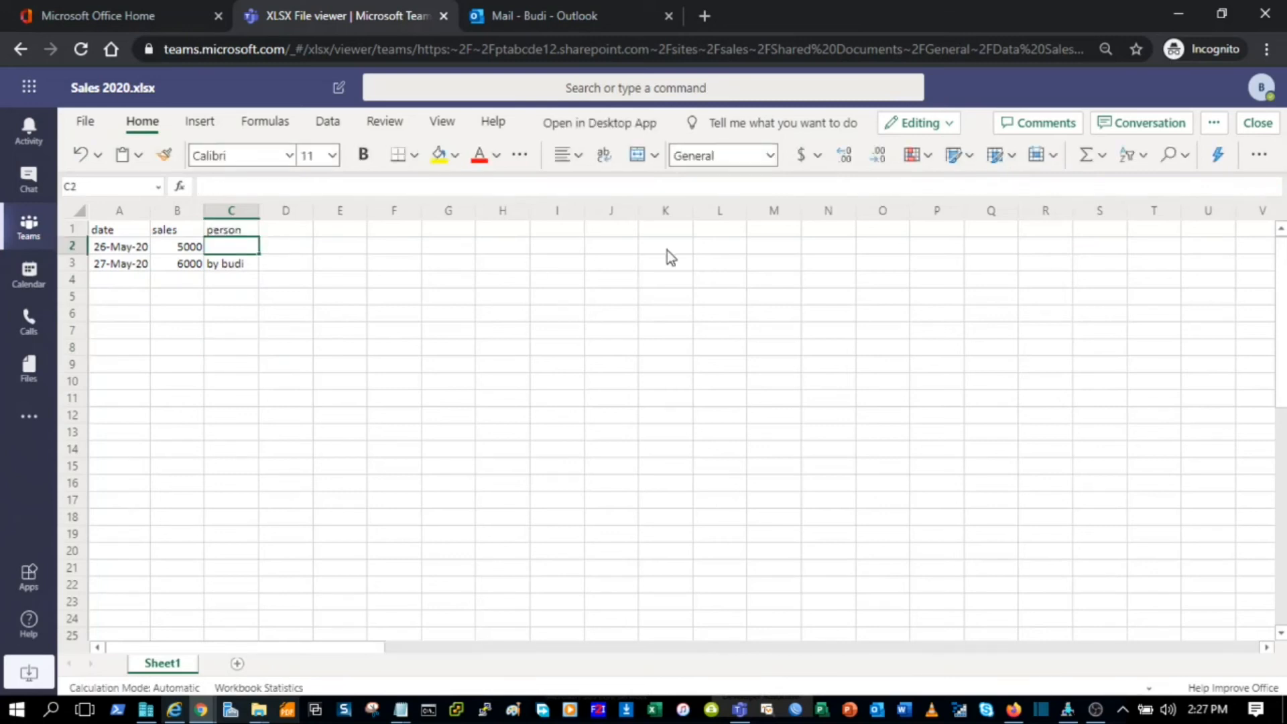
left_click(1257, 125)
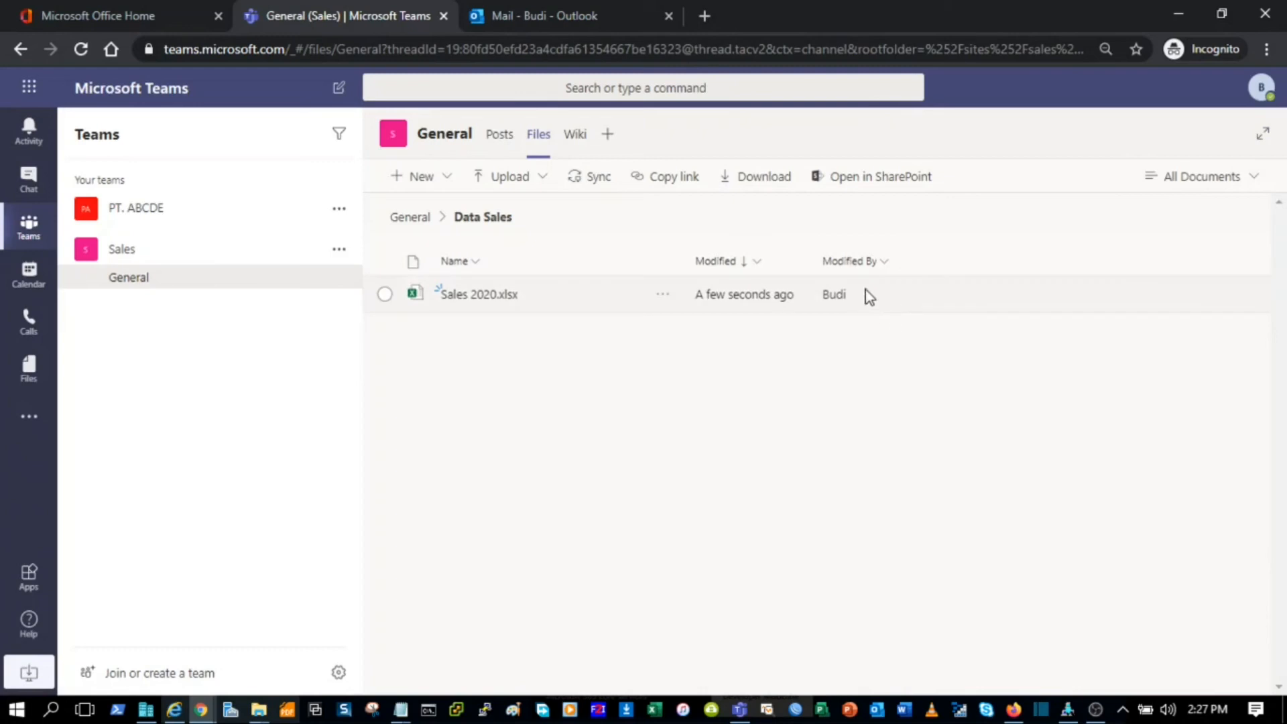
Step: In the other user's Teams desktop, sync the channel files and open Sales 2020.xlsx with the 6000 row
left_click(740, 710)
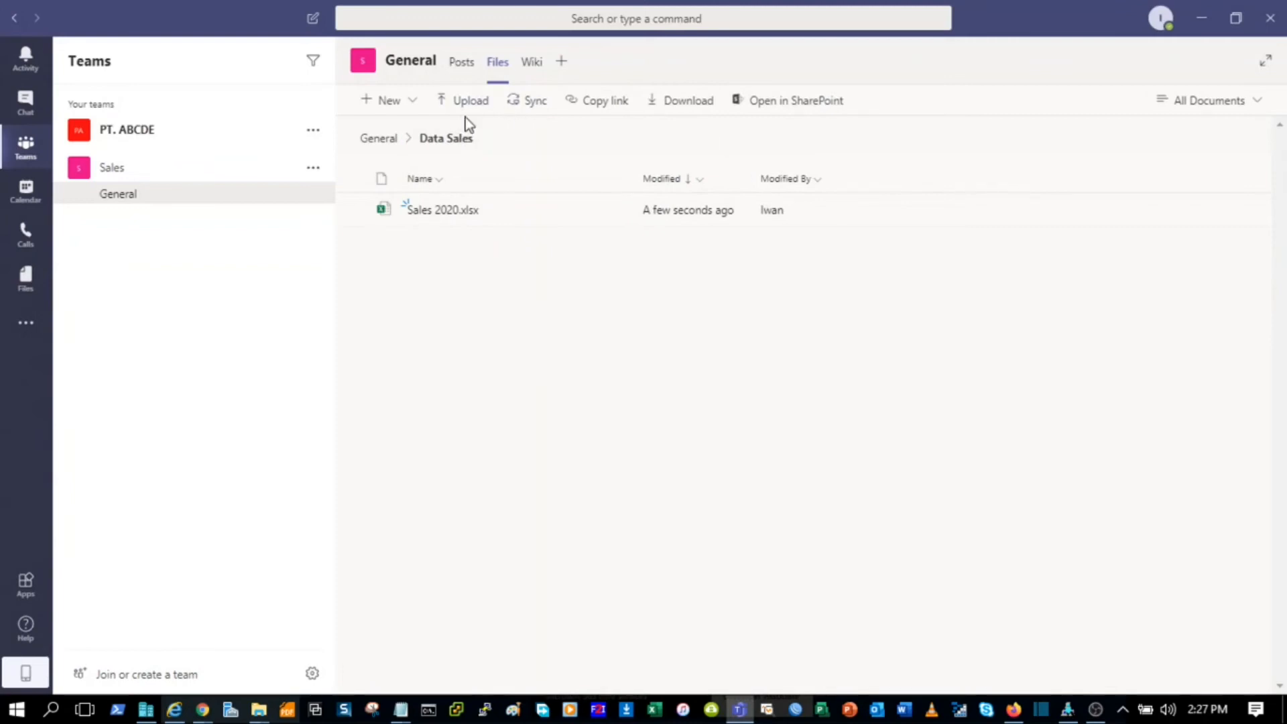
left_click(529, 107)
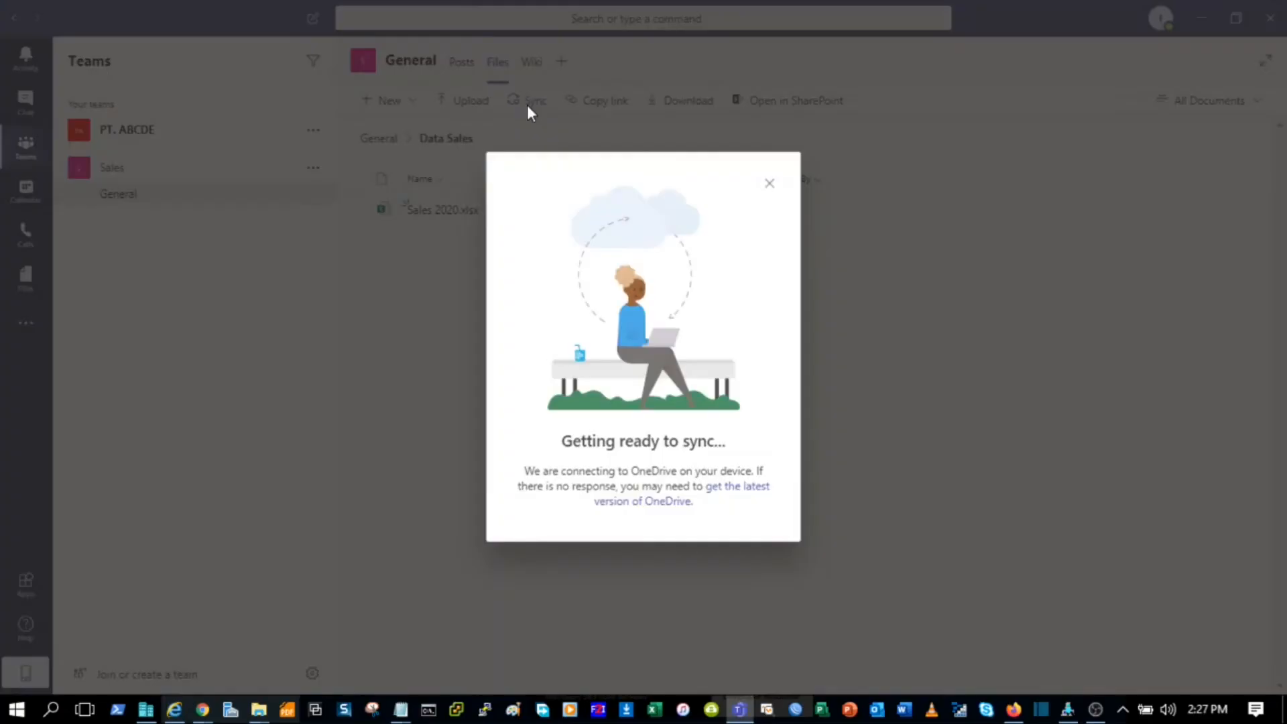
left_click(771, 185)
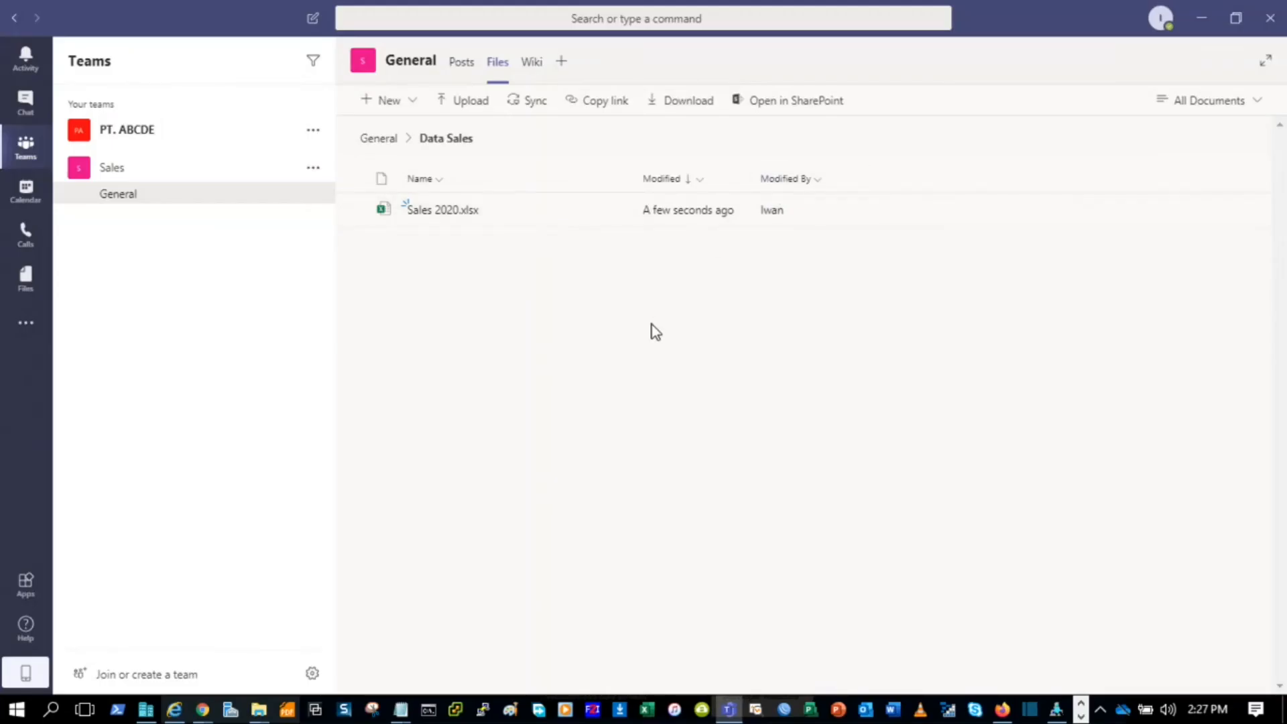
left_click(902, 87)
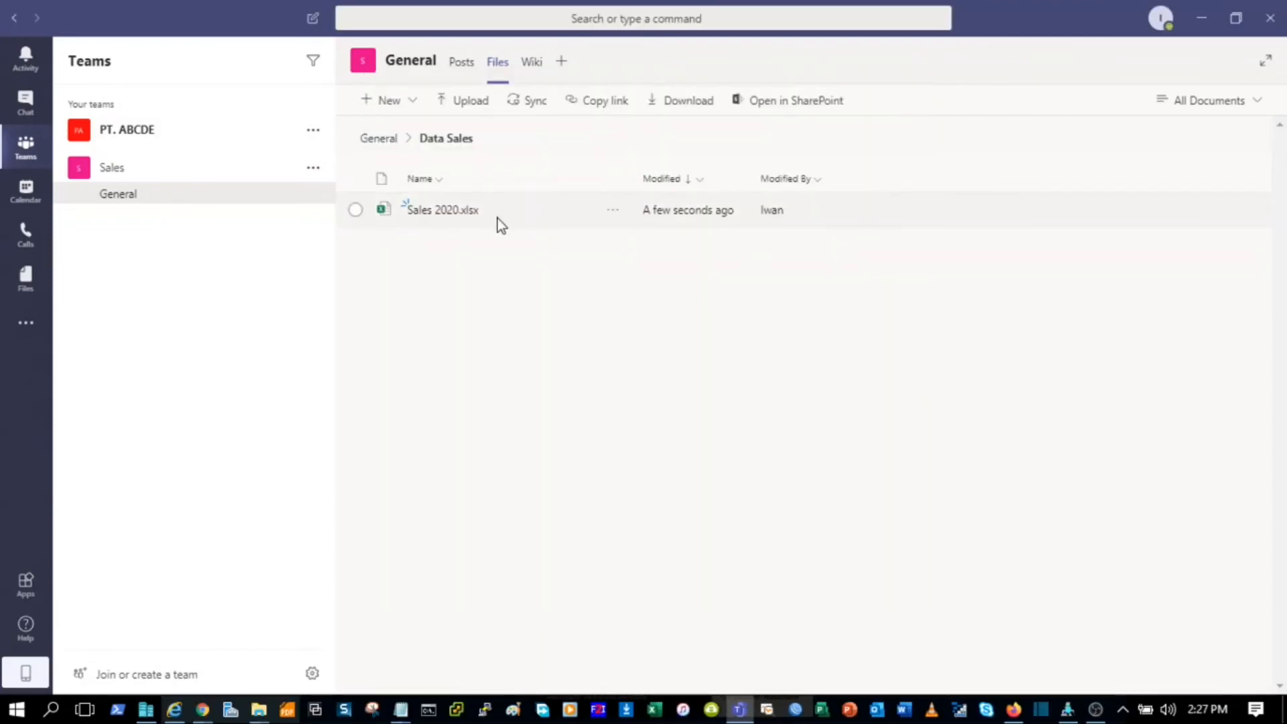
left_click(440, 211)
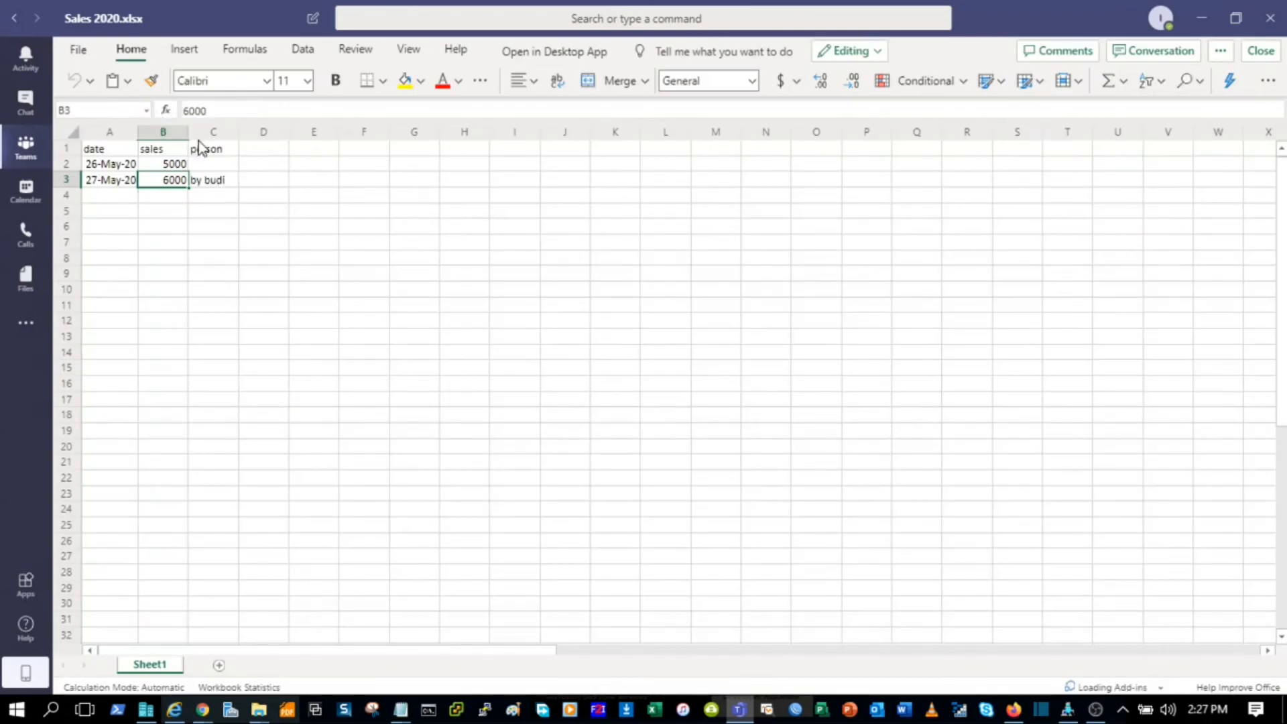
Step: Inspect cells C3 and A3 of Sales 2020.xlsx, then close the Teams desktop app
left_click(222, 187)
left_click(123, 187)
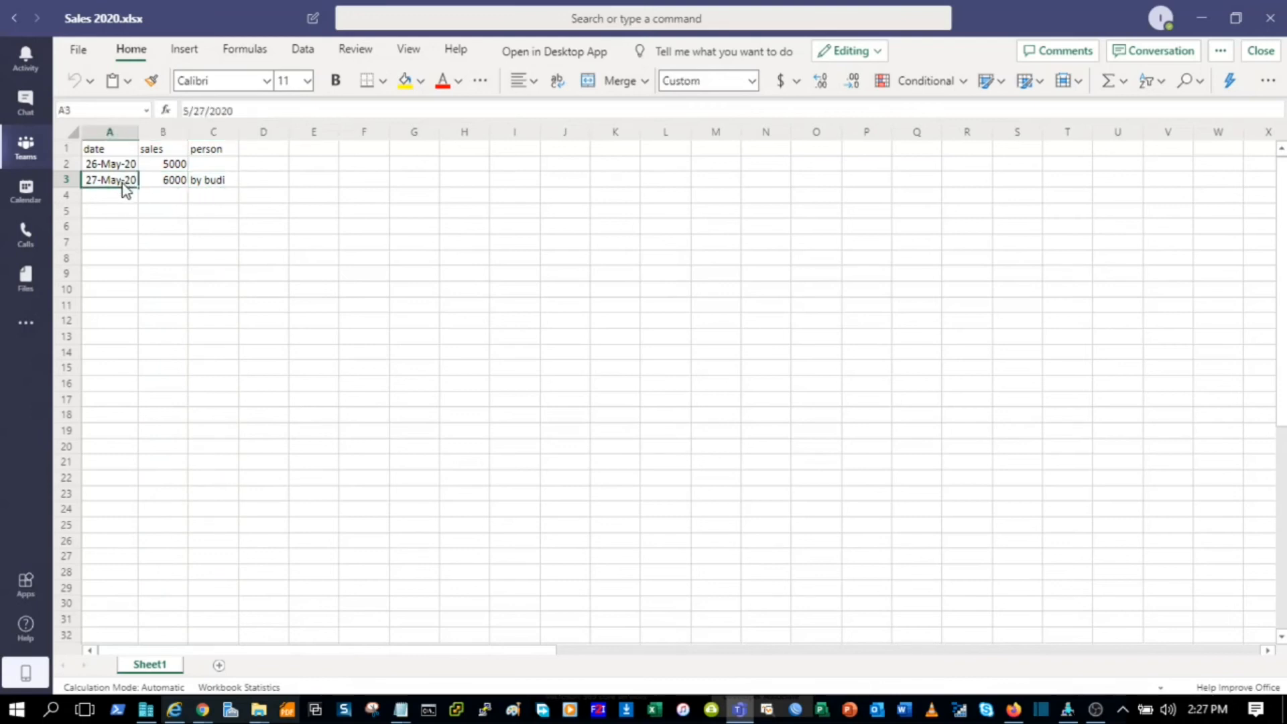
left_click(216, 243)
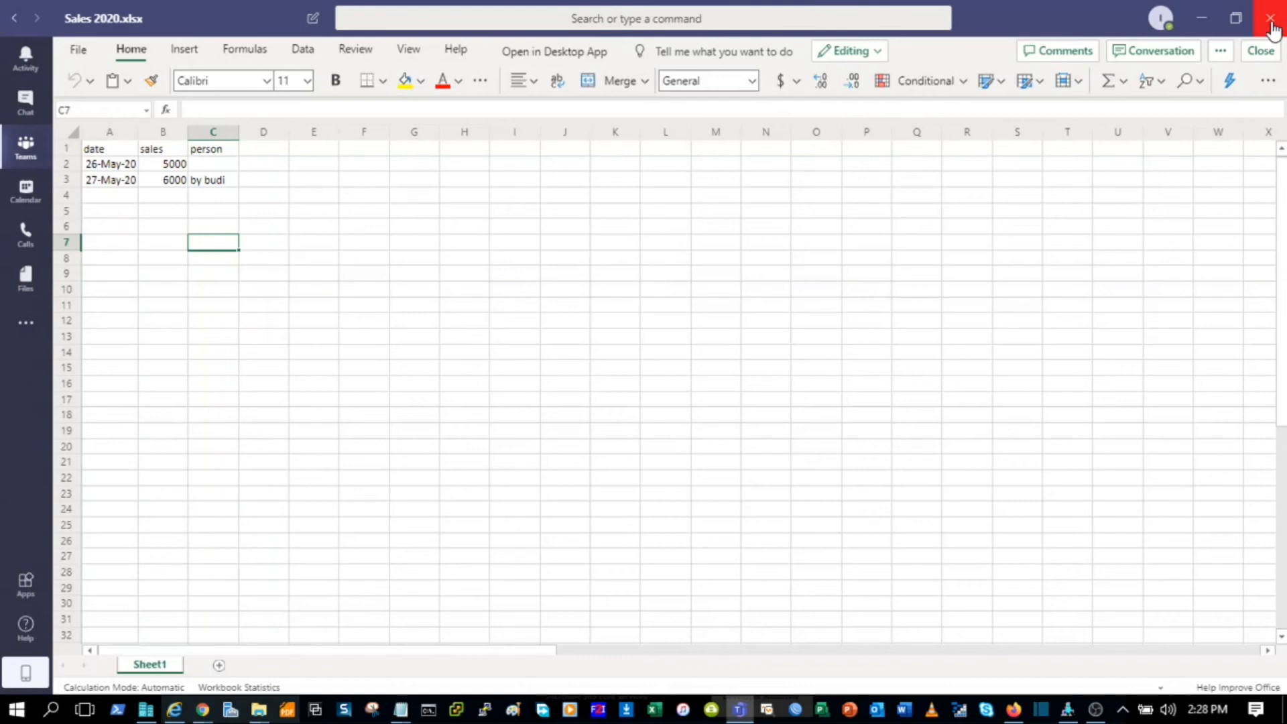
left_click(1271, 27)
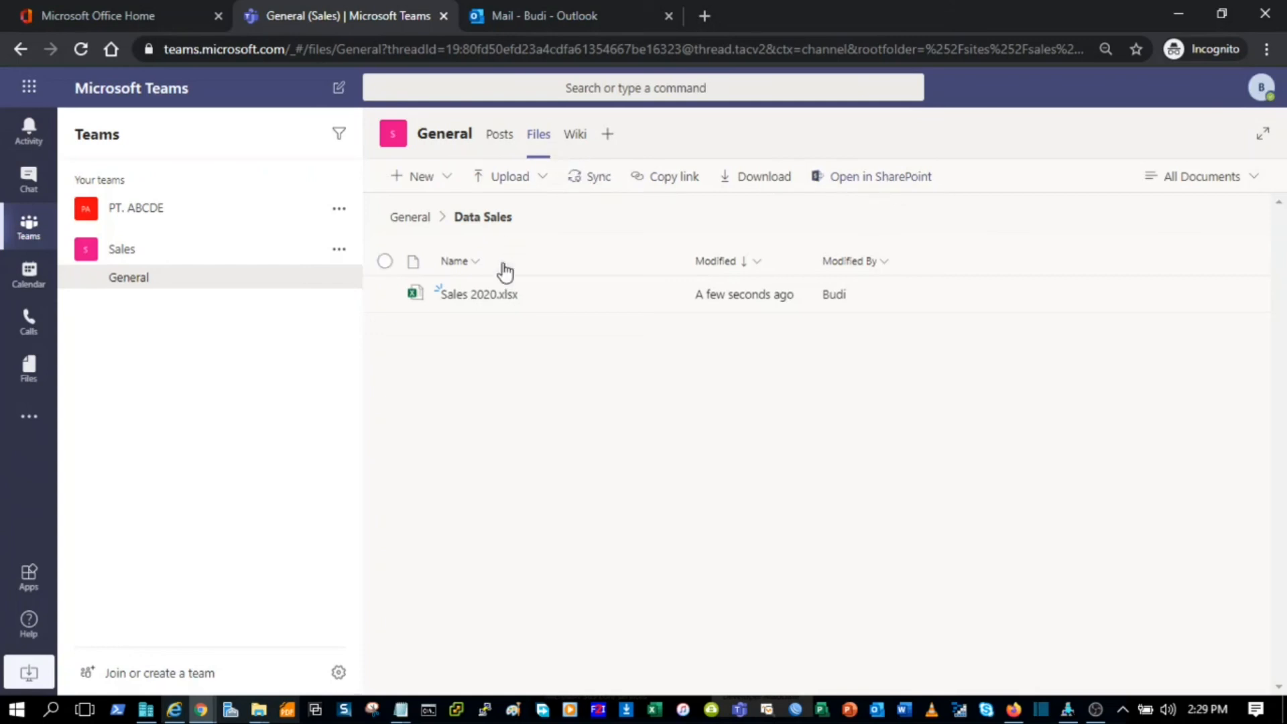
Step: Open the Data Sales folder on the SharePoint site and dismiss the new-look welcome dialog
left_click(878, 180)
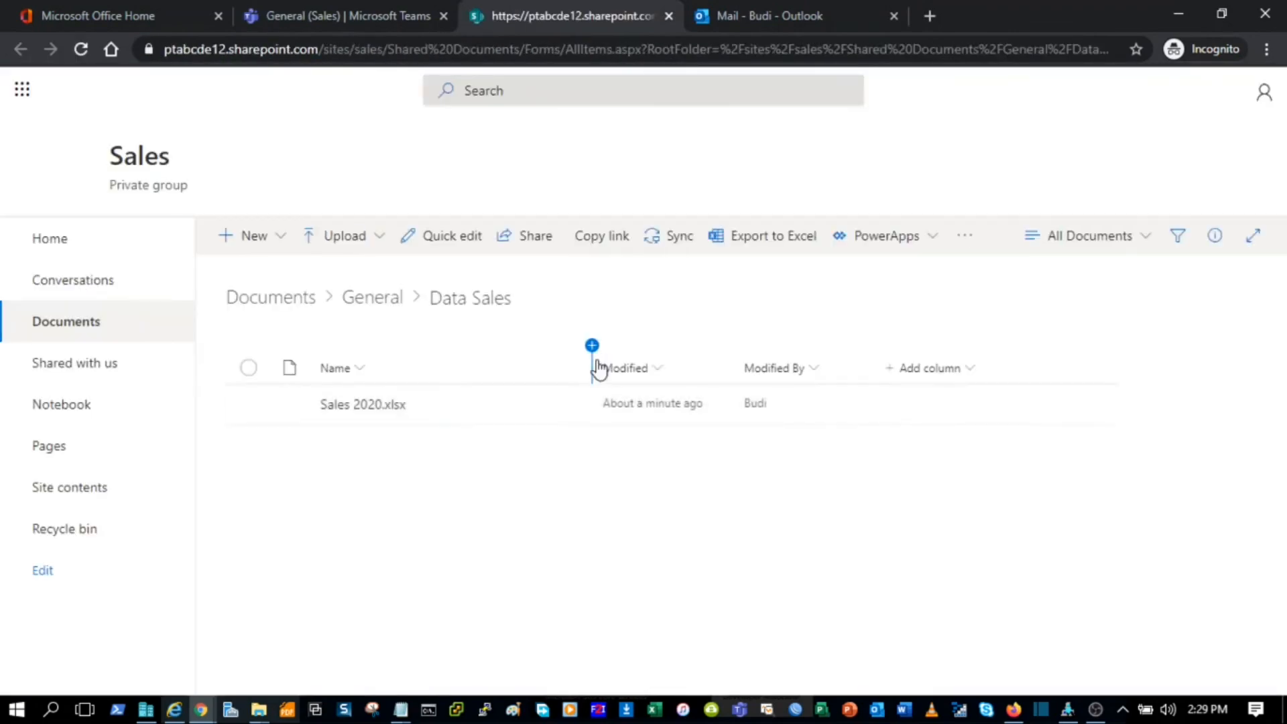
left_click(464, 54)
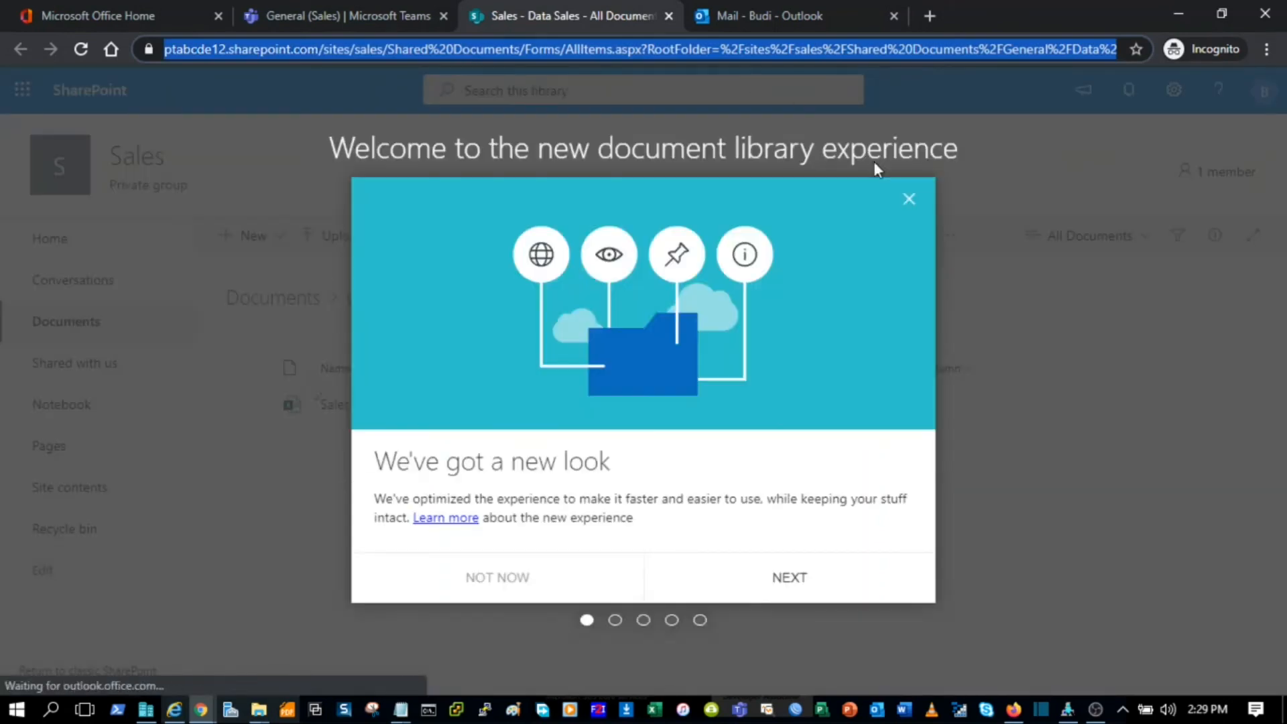
left_click(911, 199)
left_click(910, 200)
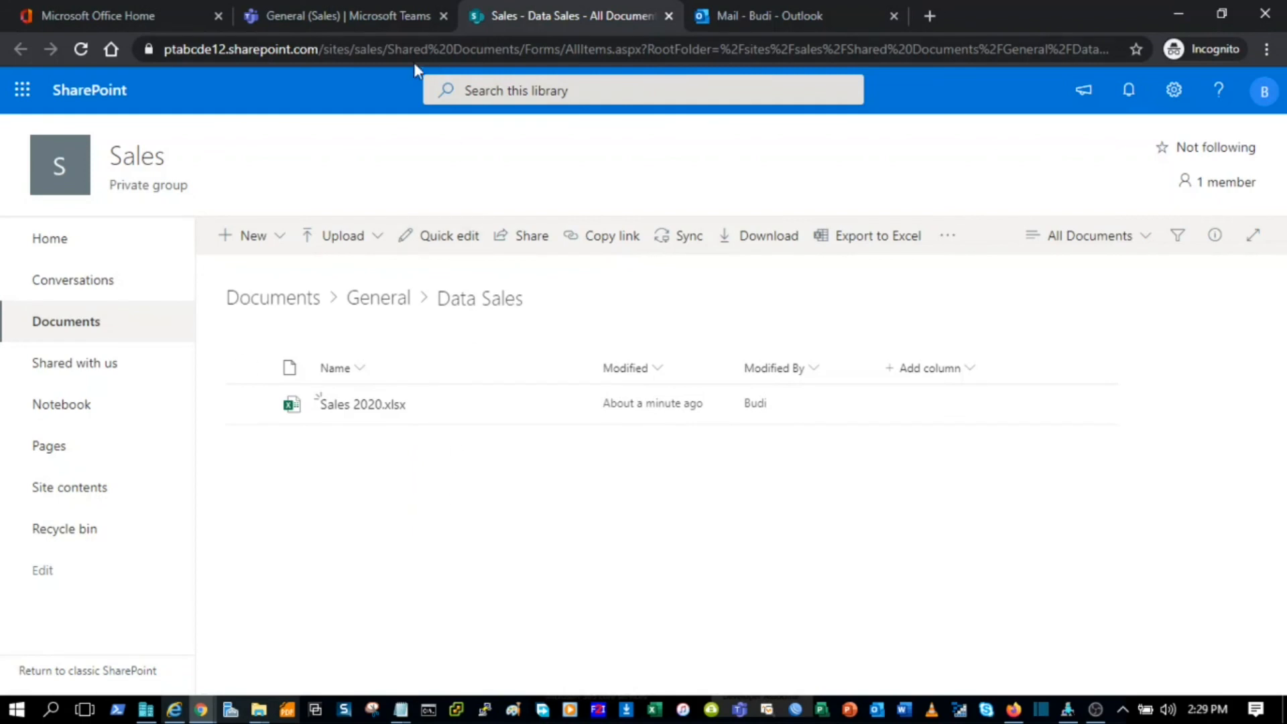
Step: Delete the page address after /sites/sales/ to cut it back to the site root
left_click(396, 51)
left_click(435, 50)
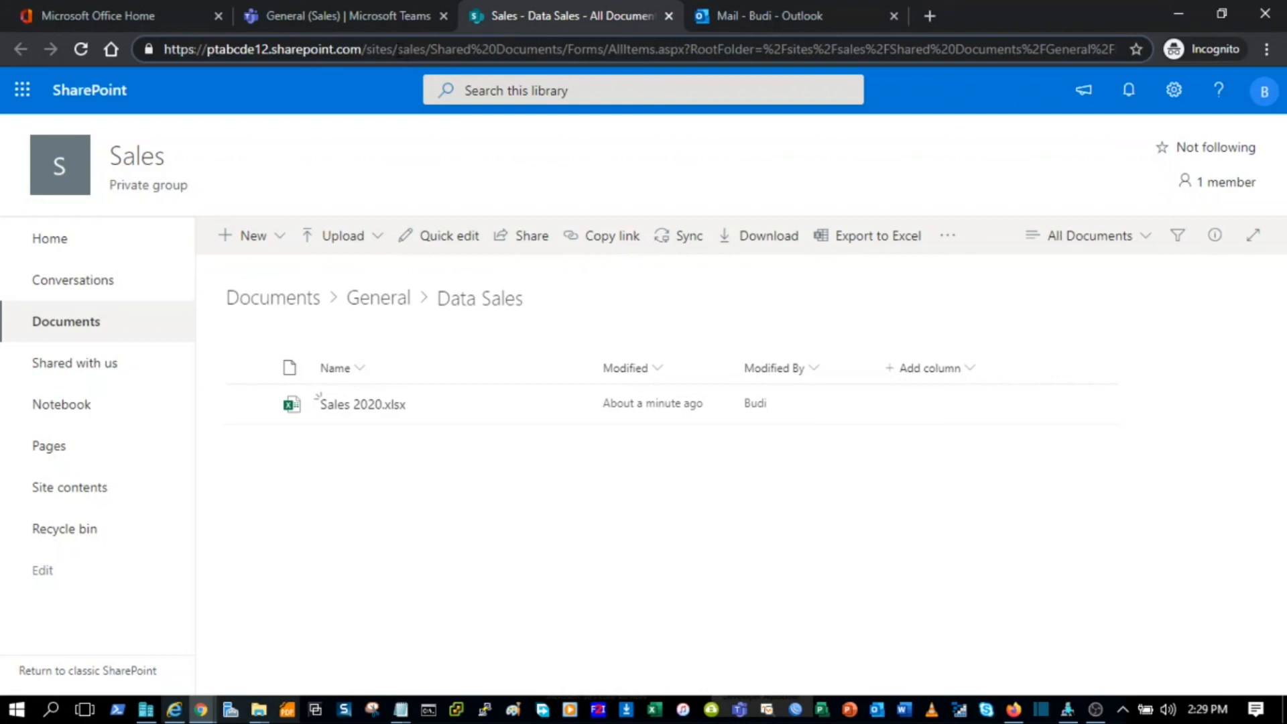
left_click_drag(432, 49, 1120, 67)
key("BackSpace")
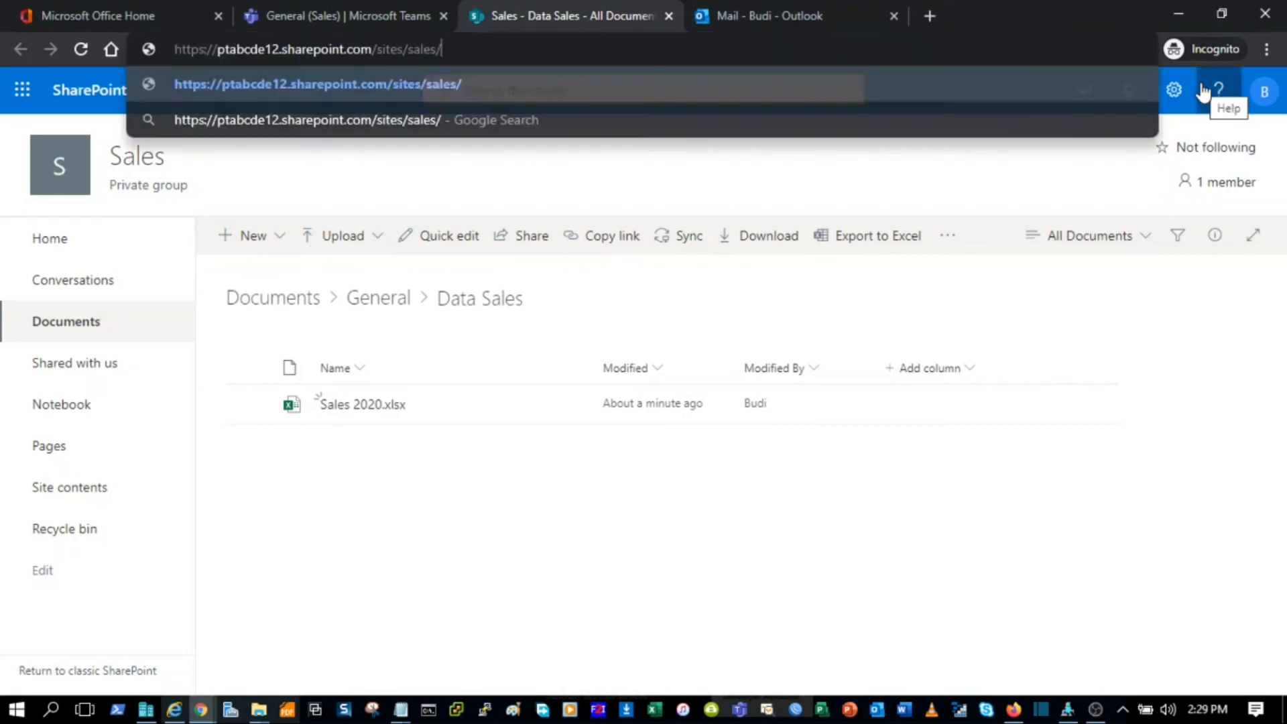
Step: Load the Sales site home, browse Documents to General > Data Sales, then return to the Teams workbook
key("Return")
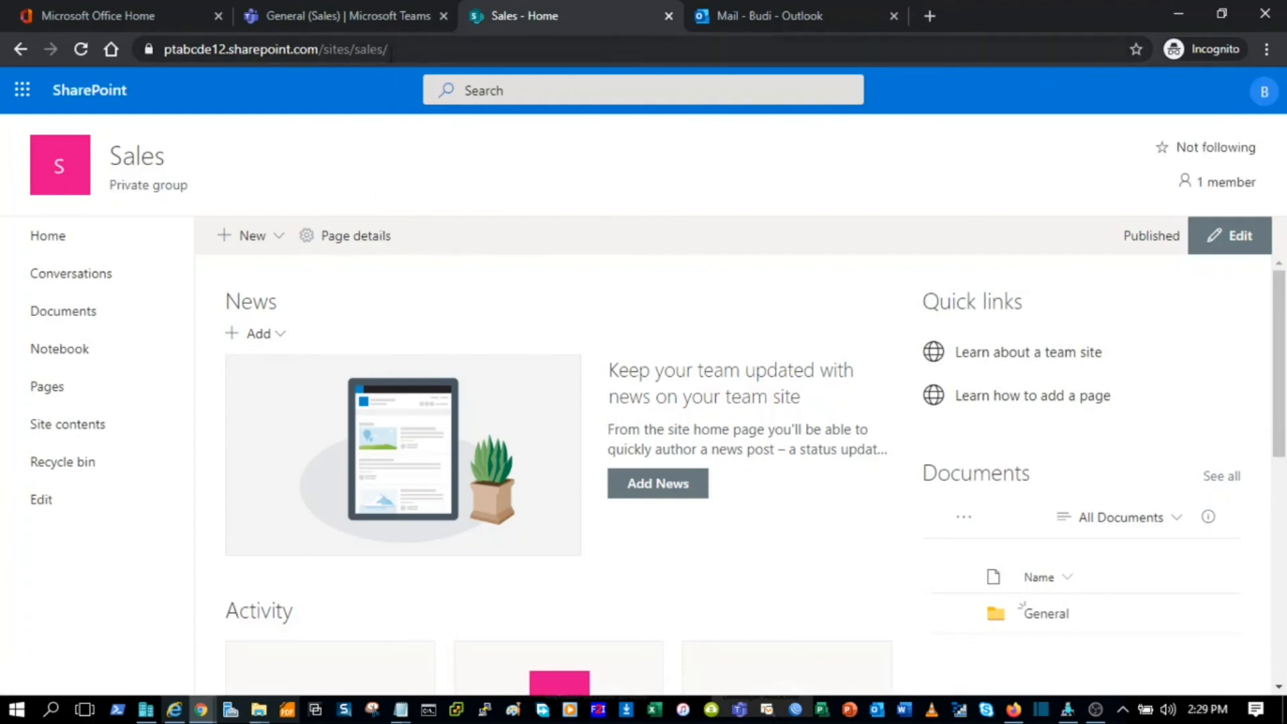
scroll(1047, 620, "down", 3)
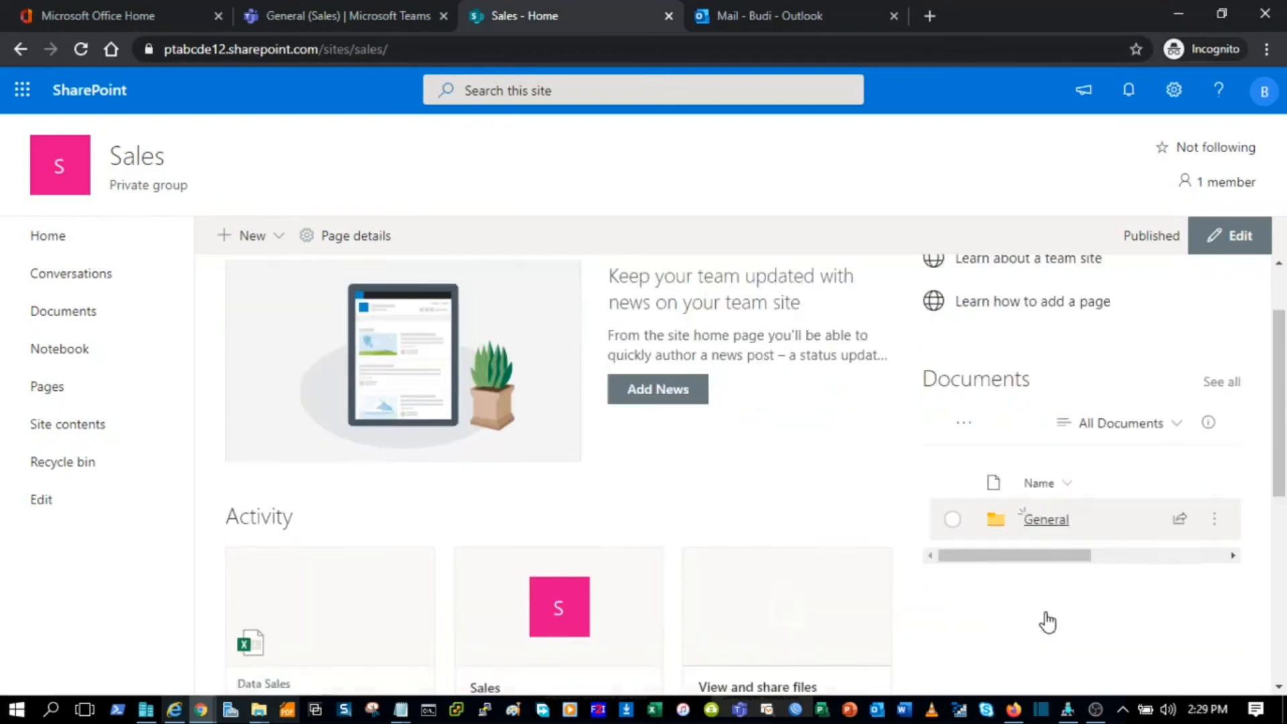
left_click(1044, 427)
scroll(1046, 432, "down", 2)
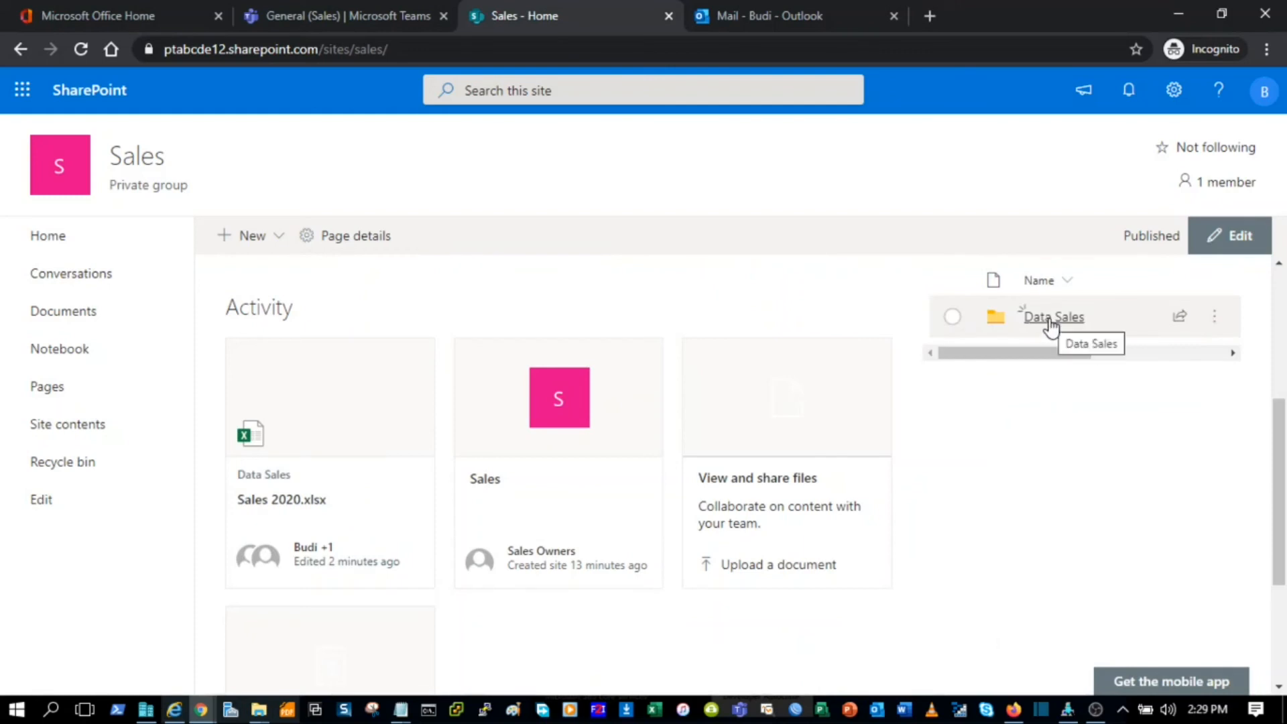
left_click(1054, 322)
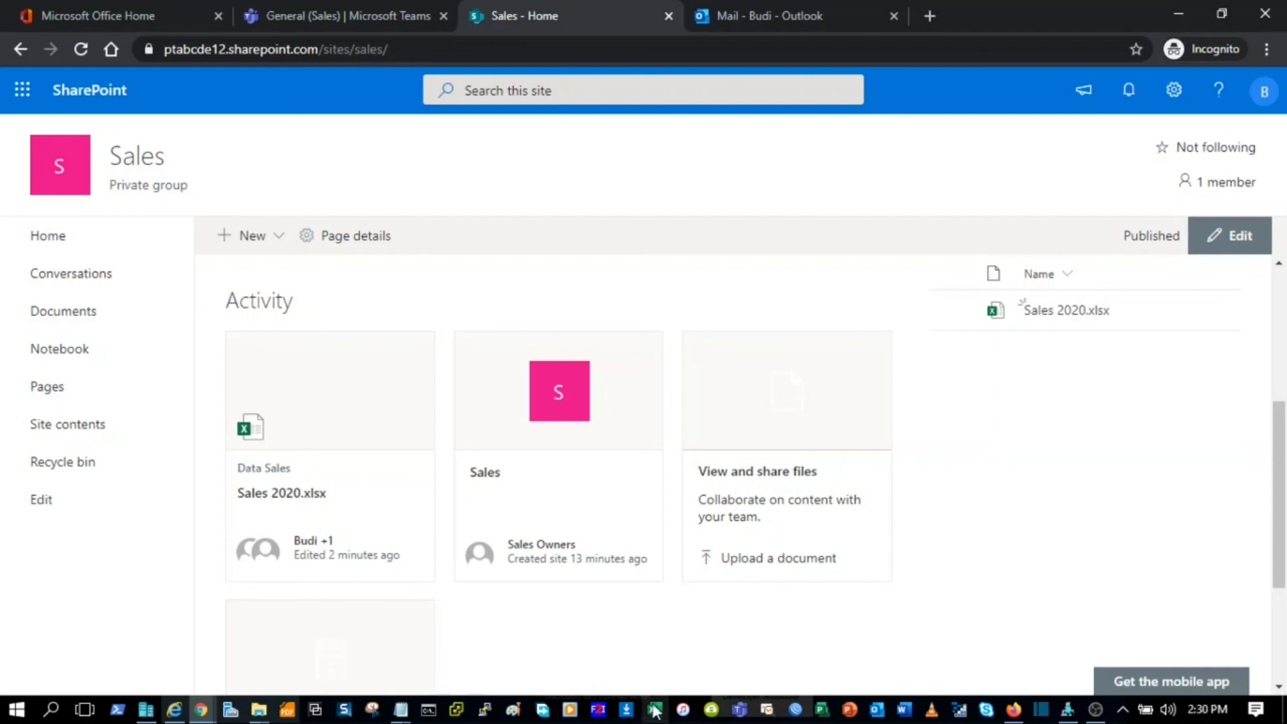
left_click(741, 711)
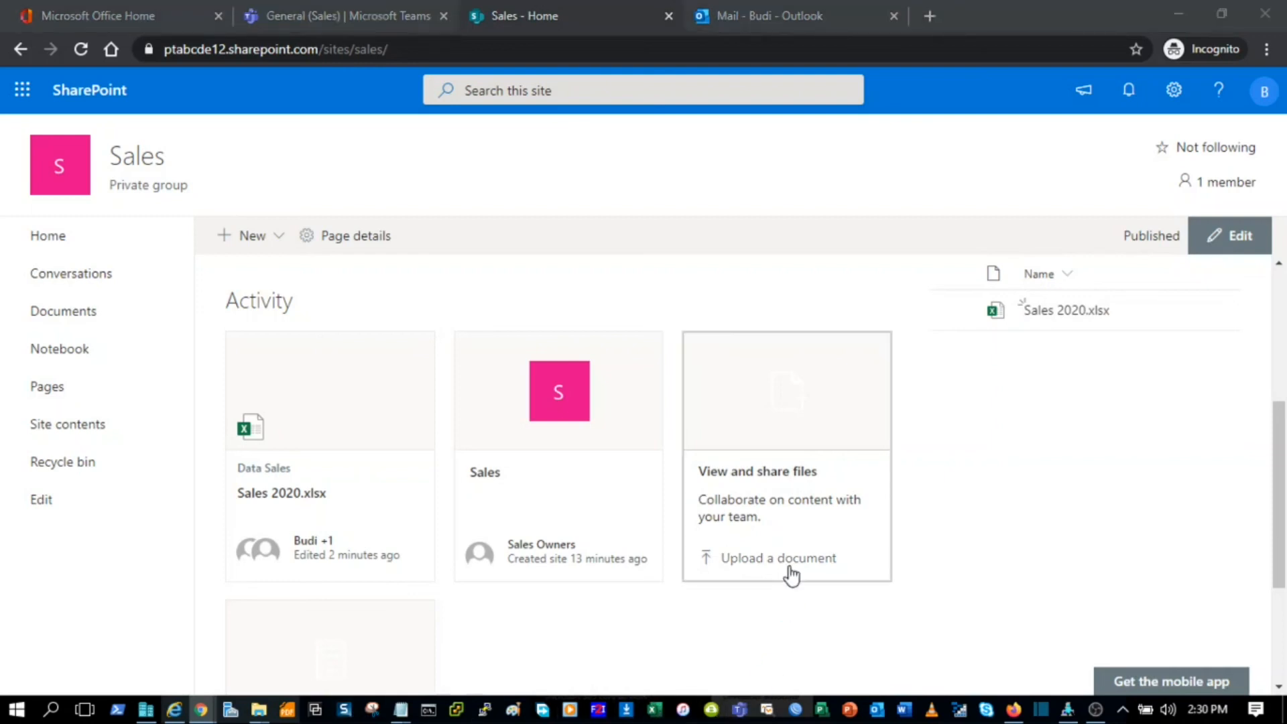
left_click(740, 711)
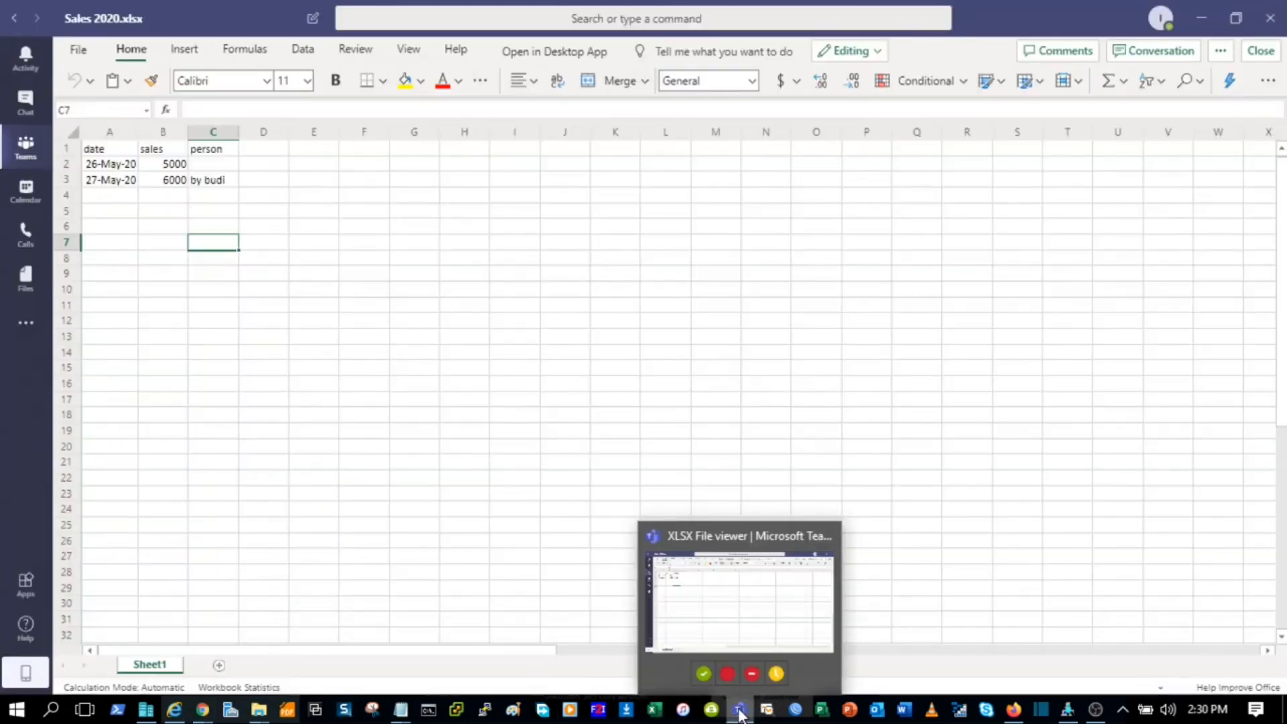
Step: Close Sales 2020.xlsx to return to the General channel's Data Sales folder
left_click(550, 497)
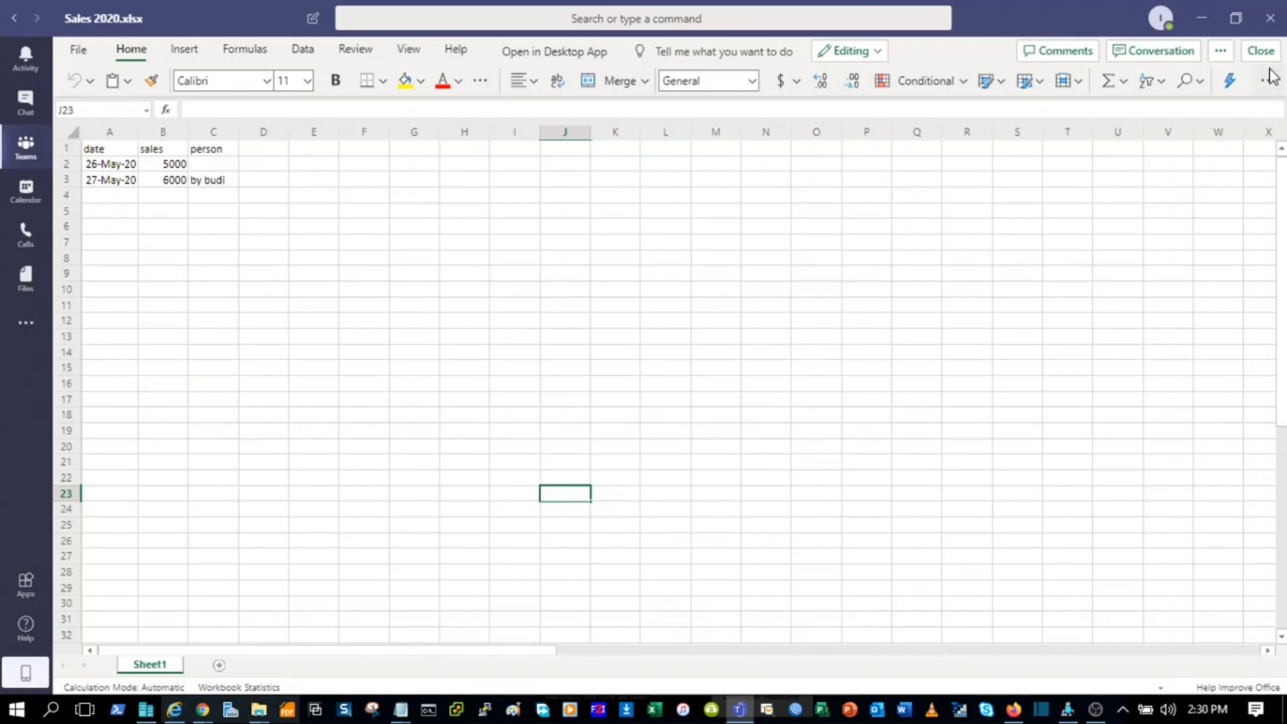
left_click(1260, 51)
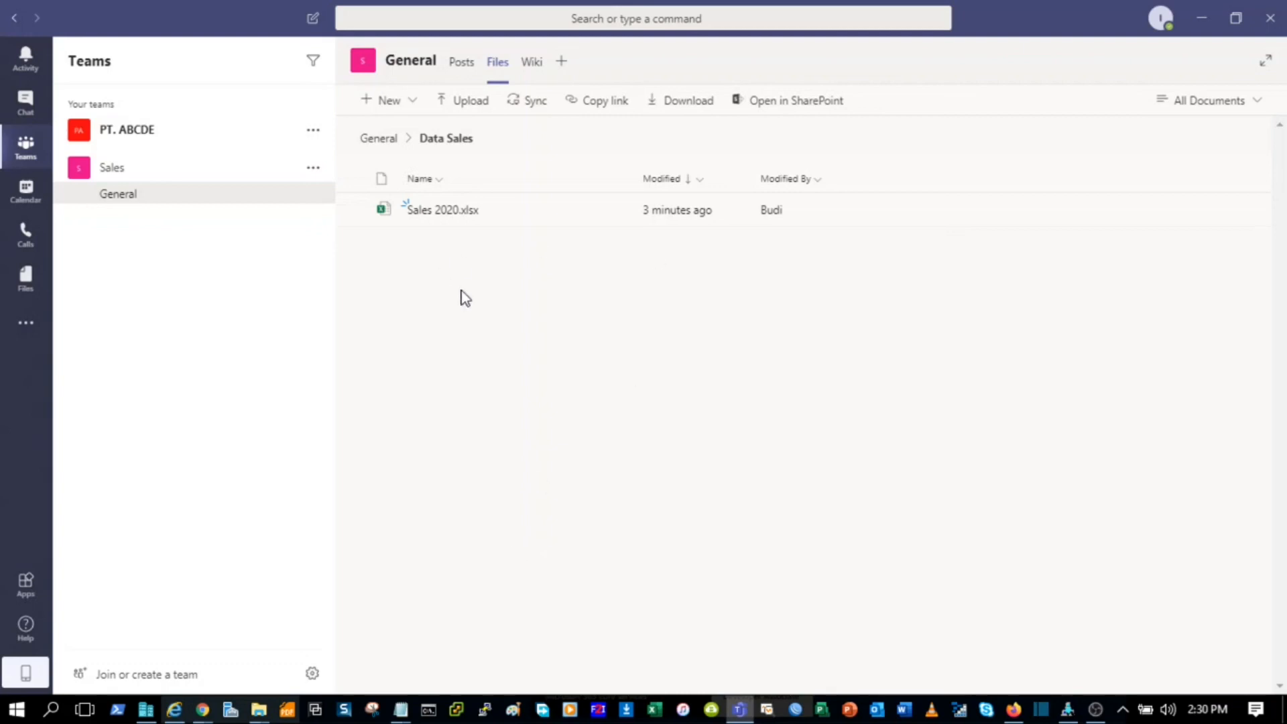
left_click(30, 199)
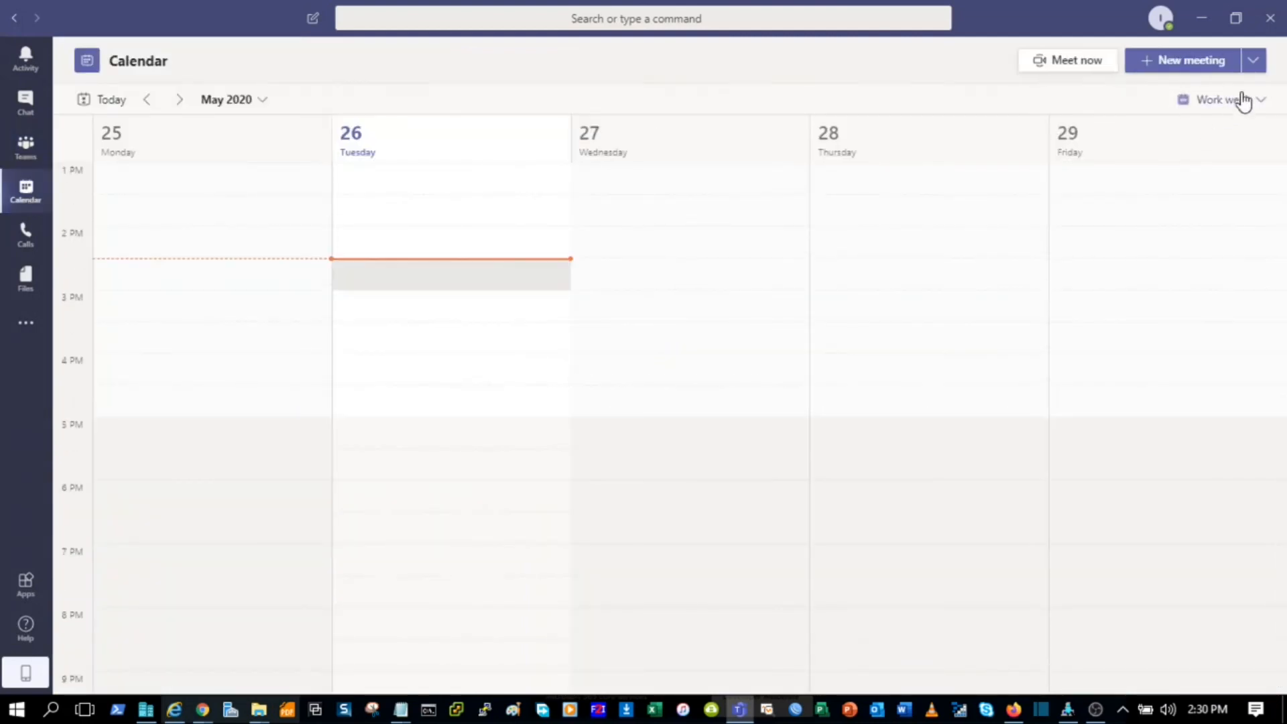
left_click(1254, 67)
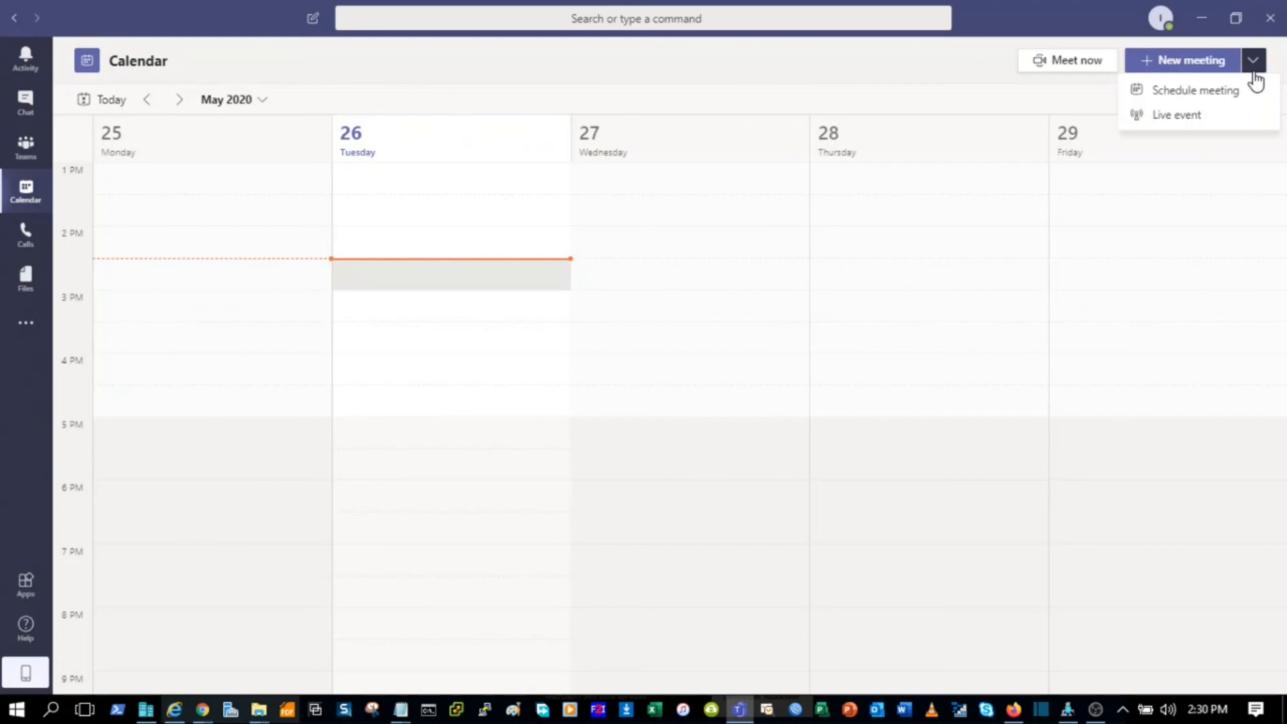
left_click(26, 159)
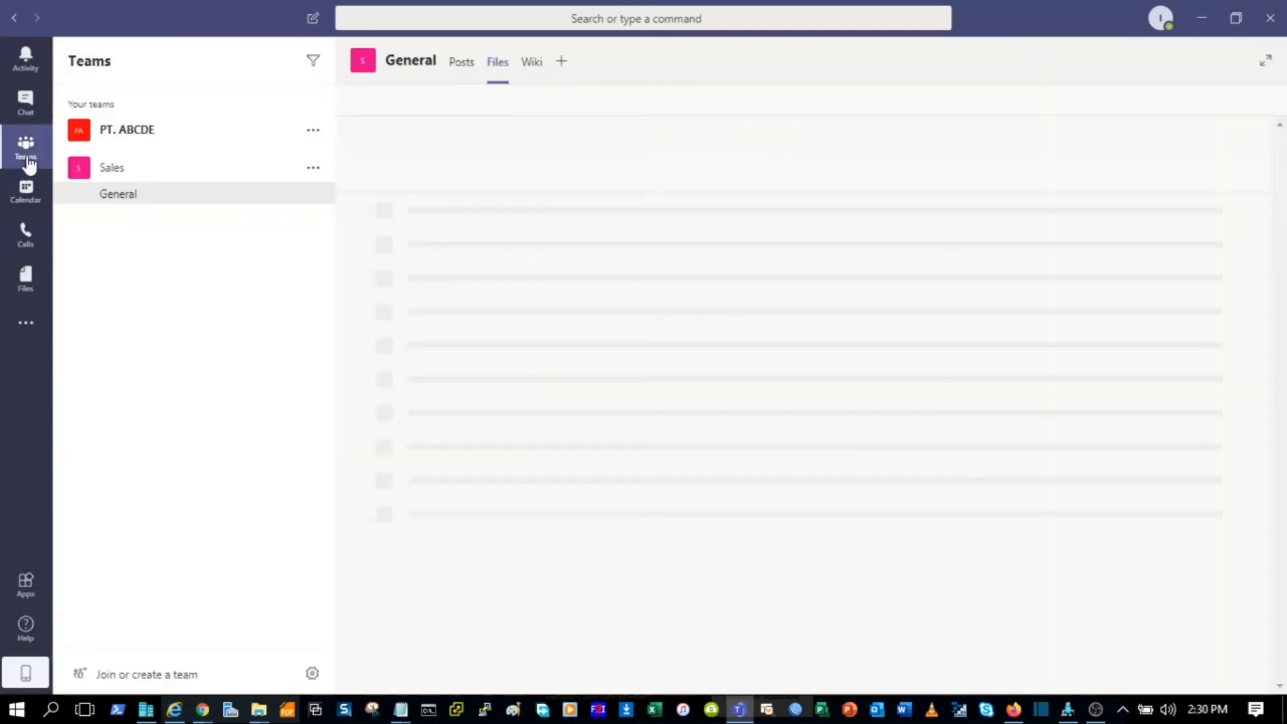